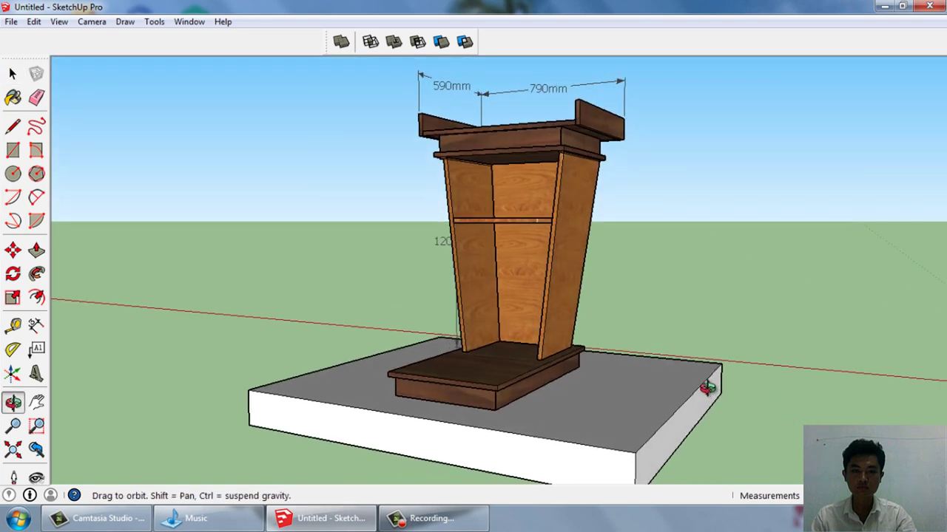
# Orbit around the finished podium to show its 790mm and 590mm sides and 1200mm height
pyautogui.moveTo(836, 395); pyautogui.dragTo(708, 390, button='middle')
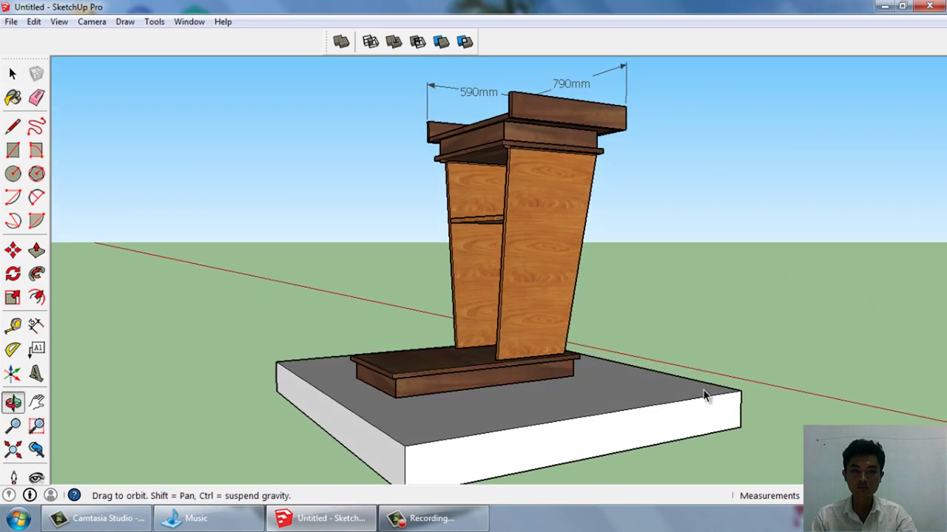
pyautogui.moveTo(824, 382)
pyautogui.mouseDown(button='middle')
pyautogui.moveTo(738, 389)
pyautogui.moveTo(688, 414)
pyautogui.mouseUp(button='middle')
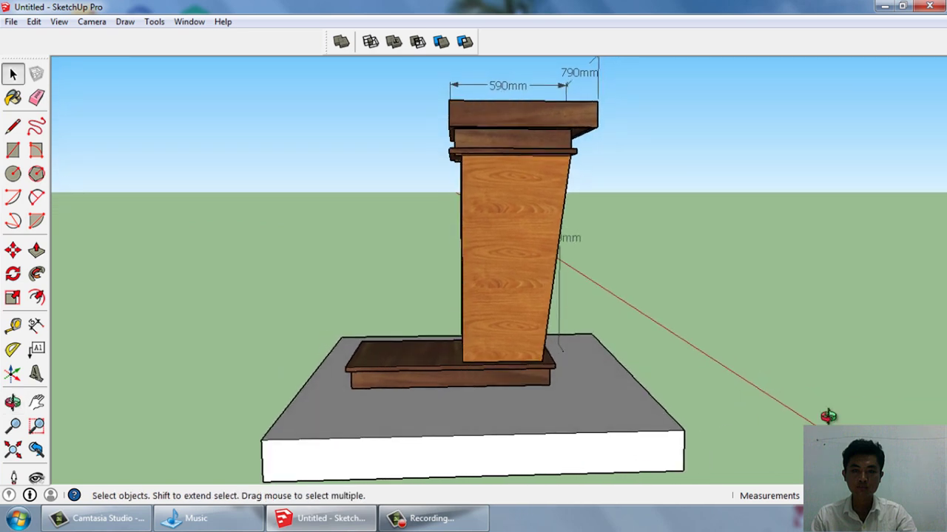
pyautogui.moveTo(816, 423); pyautogui.dragTo(562, 432, button='middle')
pyautogui.moveTo(814, 403); pyautogui.dragTo(682, 391, button='middle')
pyautogui.moveTo(806, 403)
pyautogui.mouseDown(button='middle')
pyautogui.moveTo(738, 403)
pyautogui.moveTo(581, 457)
pyautogui.mouseUp(button='middle')
pyautogui.moveTo(833, 422); pyautogui.dragTo(782, 421, button='middle')
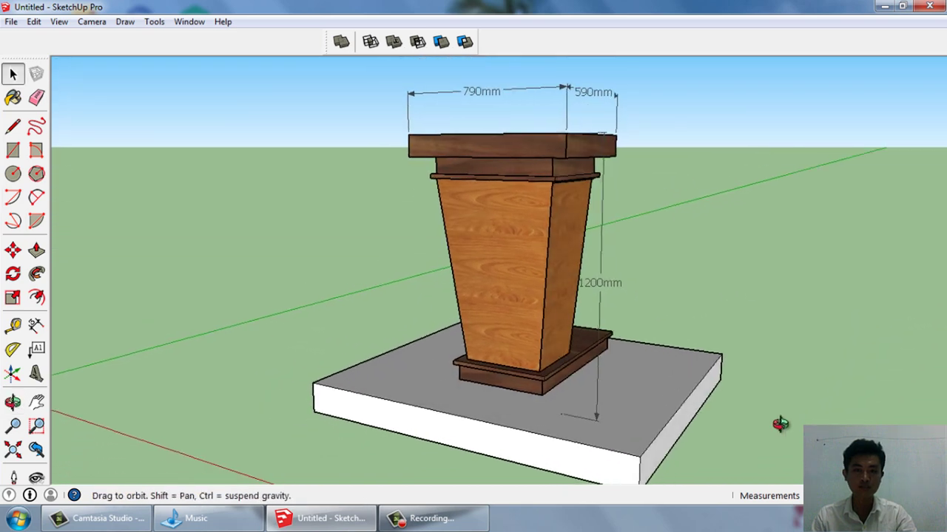
pyautogui.moveTo(841, 415)
pyautogui.mouseDown(button='middle')
pyautogui.moveTo(755, 406)
pyautogui.moveTo(919, 397)
pyautogui.moveTo(693, 402)
pyautogui.mouseUp(button='middle')
pyautogui.moveTo(845, 414)
pyautogui.mouseDown(button='middle')
pyautogui.moveTo(761, 408)
pyautogui.moveTo(856, 416)
pyautogui.moveTo(721, 401)
pyautogui.moveTo(837, 423)
pyautogui.moveTo(765, 397)
pyautogui.moveTo(691, 395)
pyautogui.moveTo(794, 412)
pyautogui.moveTo(801, 441)
pyautogui.moveTo(794, 389)
pyautogui.moveTo(786, 429)
pyautogui.moveTo(704, 449)
pyautogui.mouseUp(button='middle')
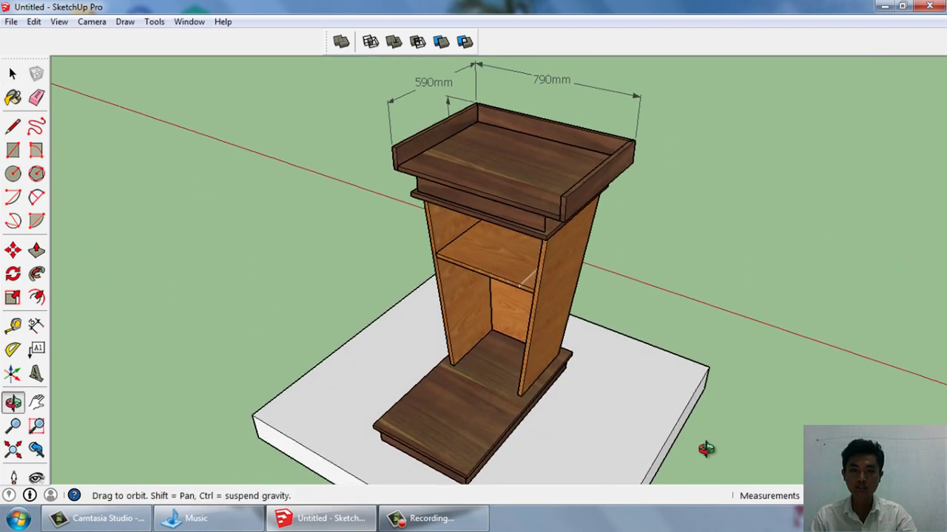
# View the top tray from a three-quarter angle, then set a new rectangle's first ground corner
pyautogui.moveTo(842, 392)
pyautogui.mouseDown(button='middle')
pyautogui.moveTo(721, 395)
pyautogui.moveTo(868, 408)
pyautogui.moveTo(639, 419)
pyautogui.moveTo(693, 443)
pyautogui.moveTo(646, 418)
pyautogui.moveTo(482, 382)
pyautogui.moveTo(698, 414)
pyautogui.moveTo(666, 410)
pyautogui.moveTo(693, 405)
pyautogui.mouseUp(button='middle')
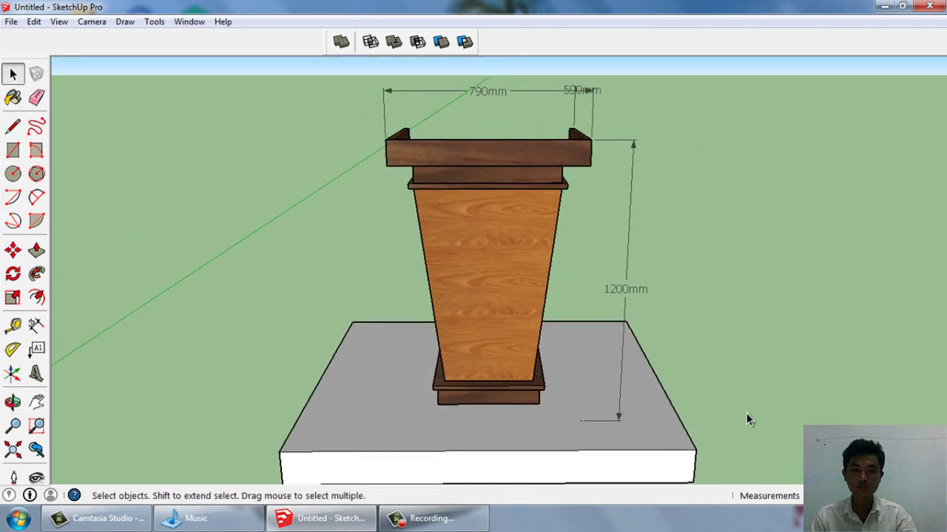
pyautogui.moveTo(746, 420)
pyautogui.mouseDown(button='middle')
pyautogui.moveTo(651, 397)
pyautogui.moveTo(672, 434)
pyautogui.moveTo(704, 444)
pyautogui.moveTo(707, 423)
pyautogui.moveTo(592, 417)
pyautogui.moveTo(554, 401)
pyautogui.moveTo(679, 421)
pyautogui.moveTo(566, 422)
pyautogui.moveTo(501, 449)
pyautogui.mouseUp(button='middle')
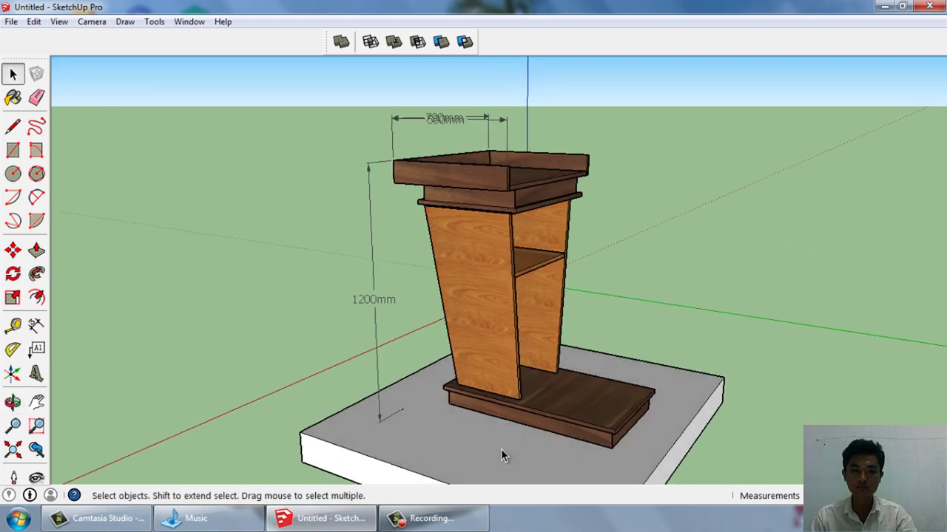
pyautogui.moveTo(742, 412)
pyautogui.mouseDown(button='middle')
pyautogui.moveTo(640, 444)
pyautogui.moveTo(812, 392)
pyautogui.moveTo(678, 393)
pyautogui.moveTo(712, 392)
pyautogui.moveTo(683, 402)
pyautogui.mouseUp(button='middle')
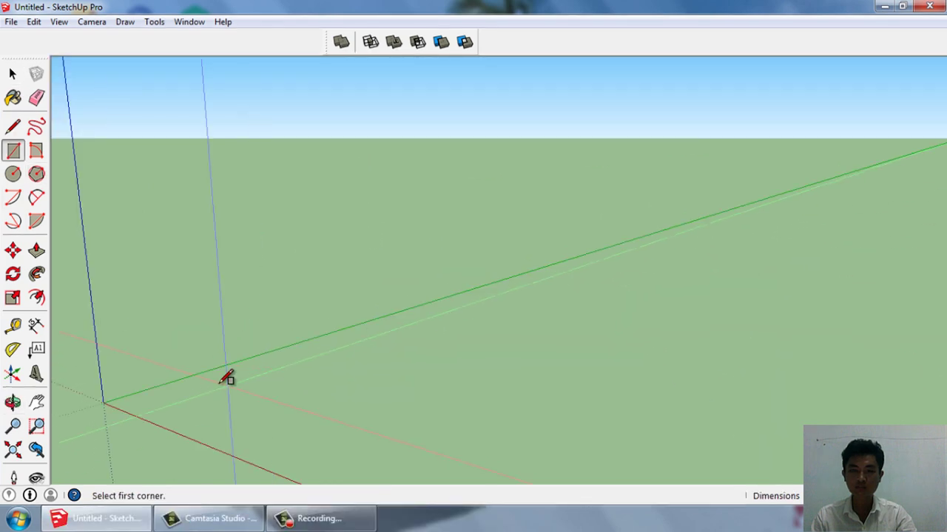
pyautogui.click(214, 384)
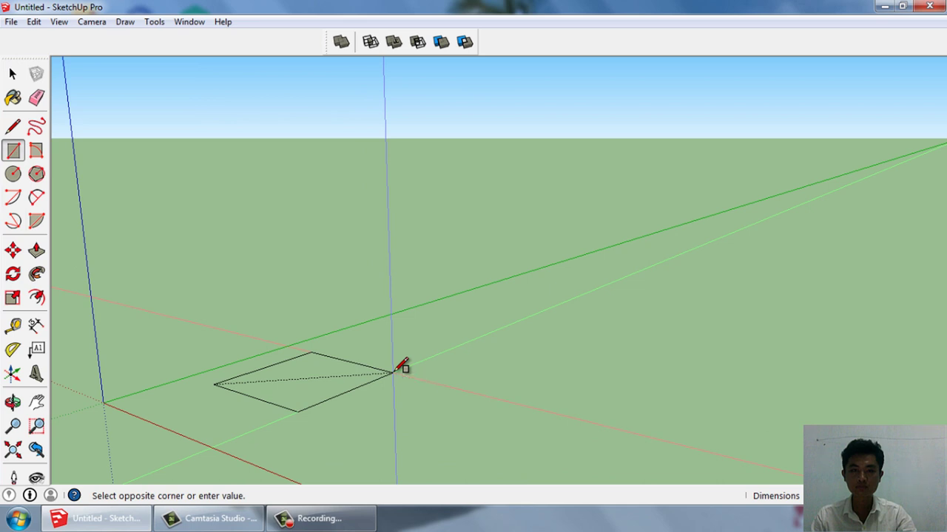
# Complete the ground rectangle and push/pull it up into a thin slab
pyautogui.press('Return')
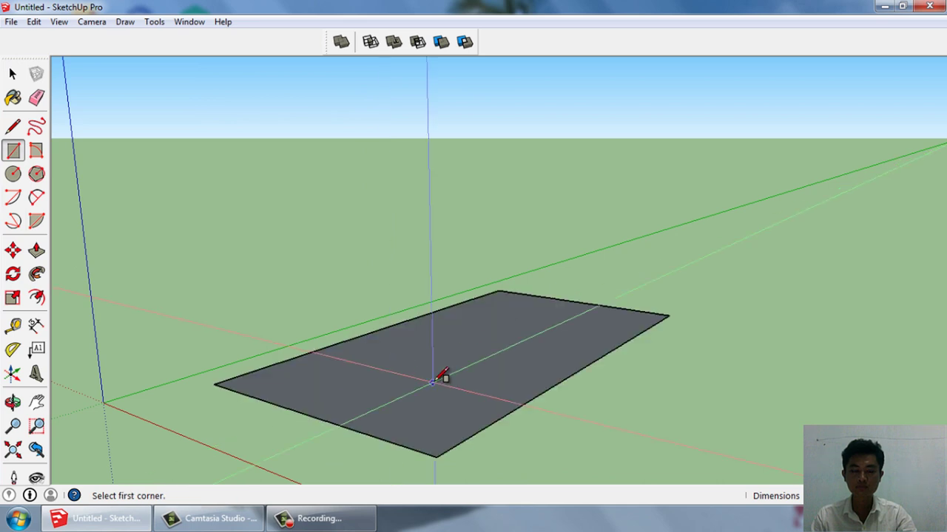
pyautogui.moveTo(443, 377)
pyautogui.mouseDown(button='middle')
pyautogui.moveTo(585, 407)
pyautogui.moveTo(414, 340)
pyautogui.mouseUp(button='middle')
pyautogui.scroll(3, 403, 347)
pyautogui.press('space')
pyautogui.click(412, 381)
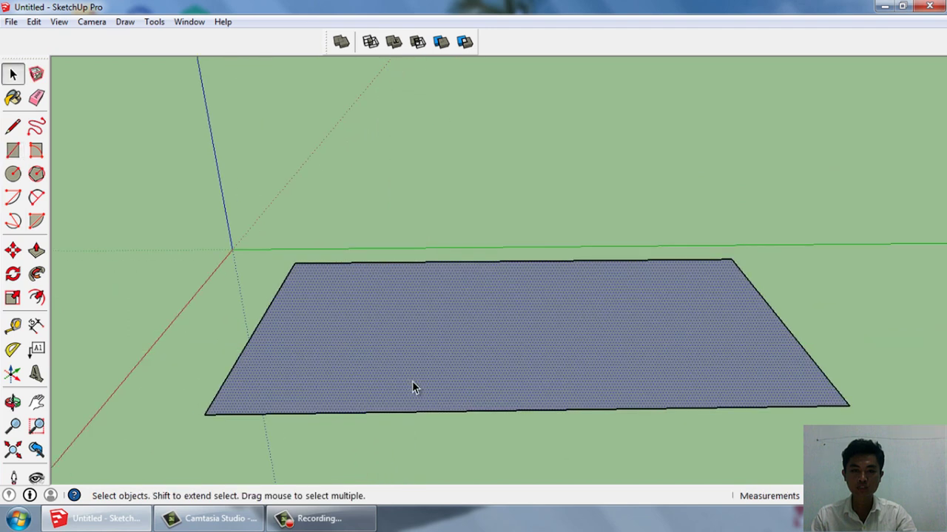
pyautogui.scroll(1, 412, 381)
pyautogui.press('p')
pyautogui.click(411, 374)
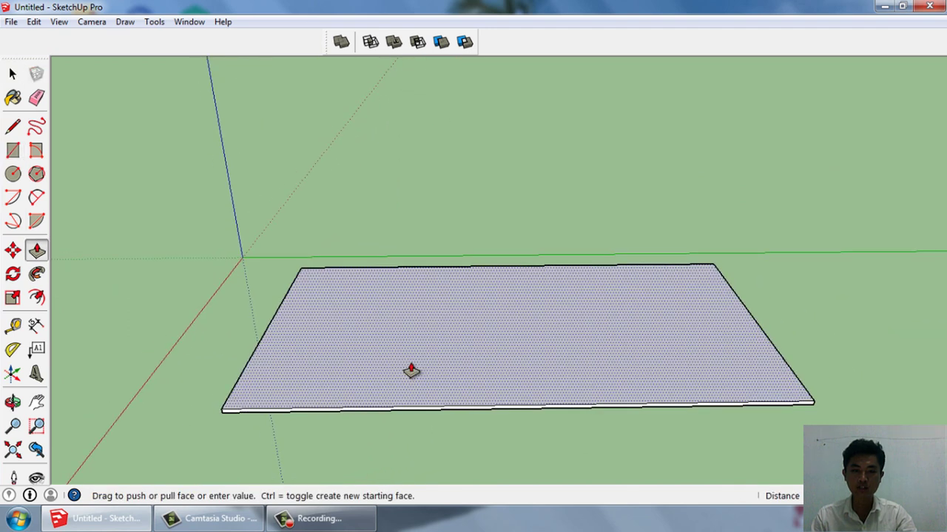
pyautogui.click(411, 371)
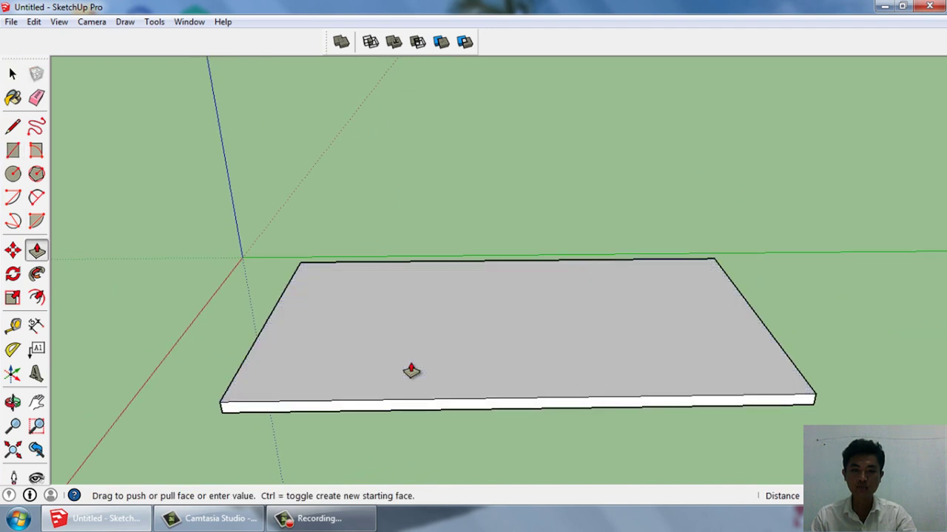
pyautogui.press('space')
pyautogui.scroll(-2, 416, 378)
pyautogui.moveTo(416, 379); pyautogui.dragTo(409, 360, button='middle')
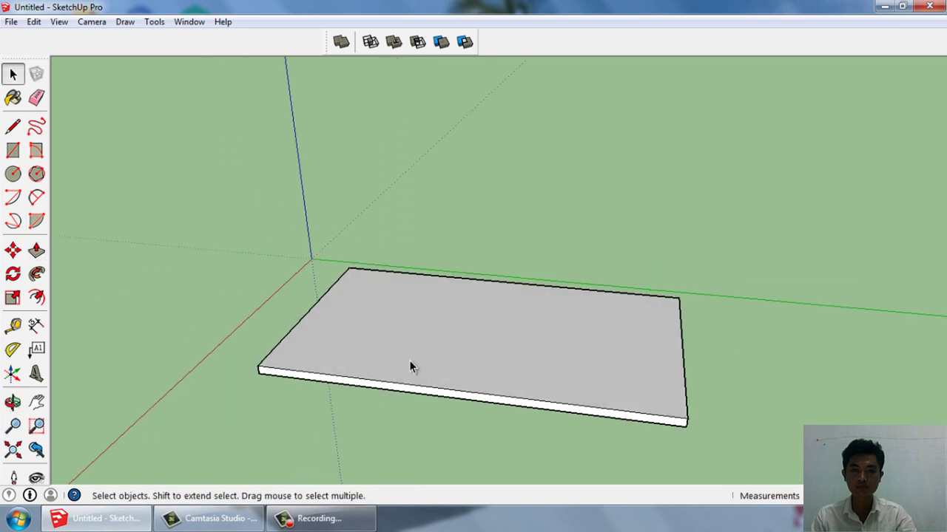
pyautogui.scroll(2, 409, 360)
# Measure the slab's width edge to edge with the Tape Measure
pyautogui.click(13, 326)
pyautogui.click(255, 335)
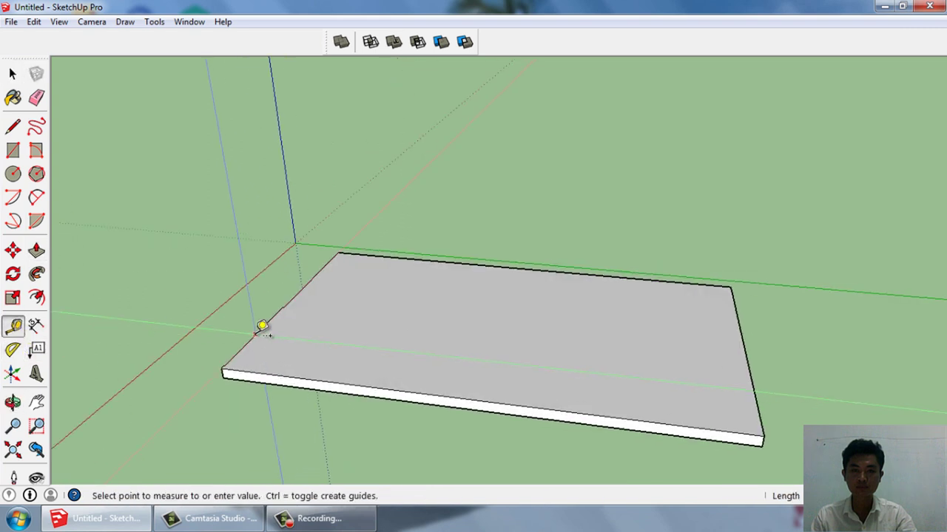
pyautogui.click(755, 389)
pyautogui.click(564, 273)
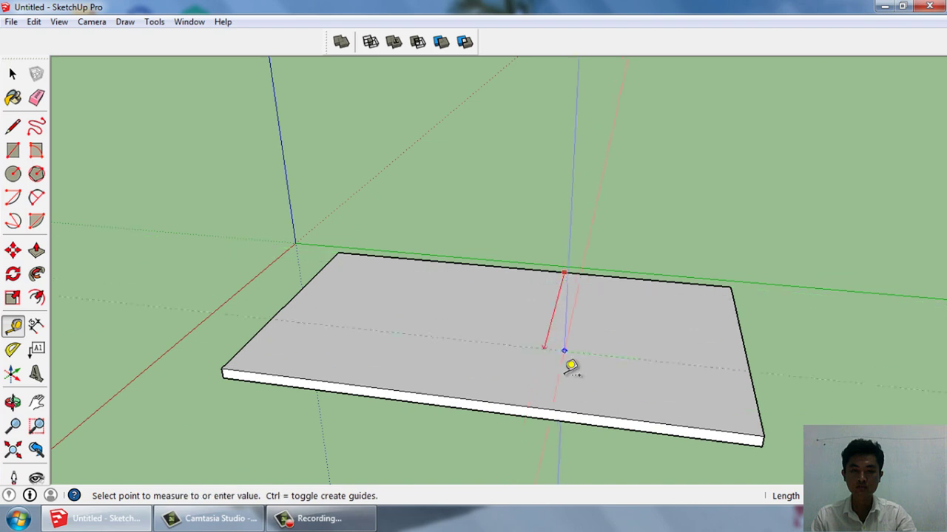
pyautogui.press('space')
# Select the whole slab and make it a component
pyautogui.tripleClick(521, 372)
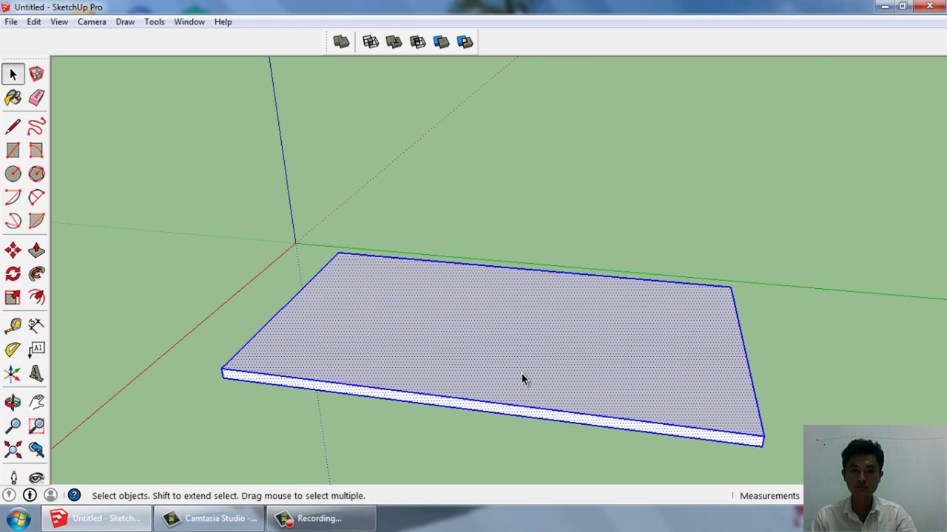
pyautogui.press('g')
pyautogui.press('Return')
pyautogui.moveTo(552, 372)
pyautogui.mouseDown(button='middle')
pyautogui.moveTo(537, 435)
pyautogui.moveTo(410, 428)
pyautogui.mouseUp(button='middle')
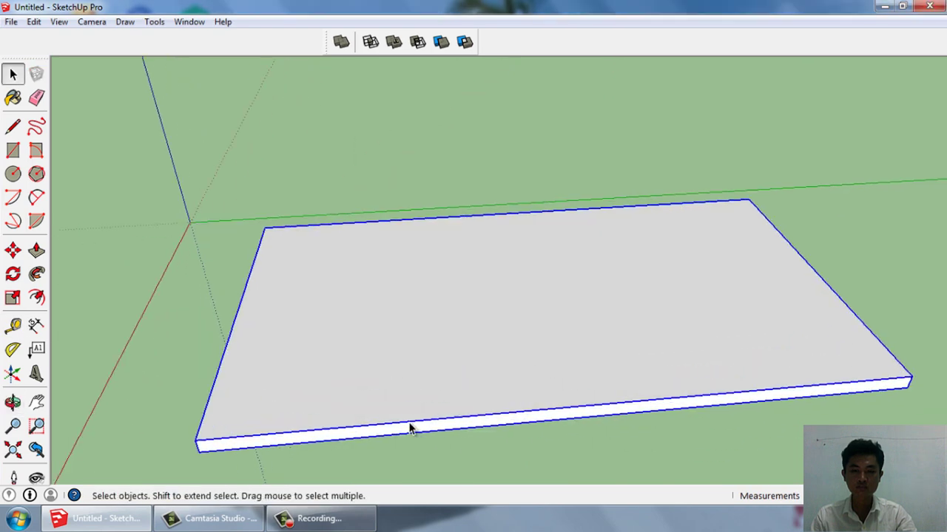
pyautogui.click(145, 308)
pyautogui.click(13, 150)
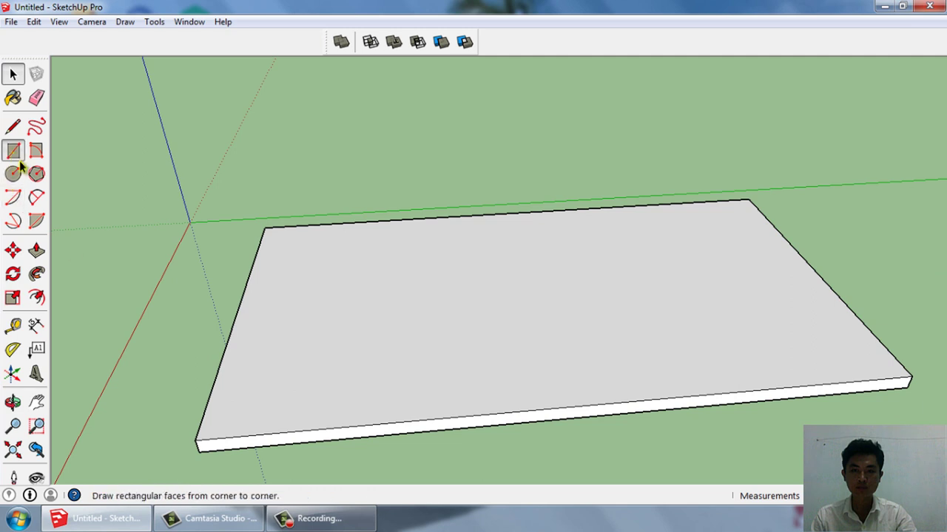
# Draw a 5000,3000 rectangle from the slab's front-left corner
pyautogui.click(194, 440)
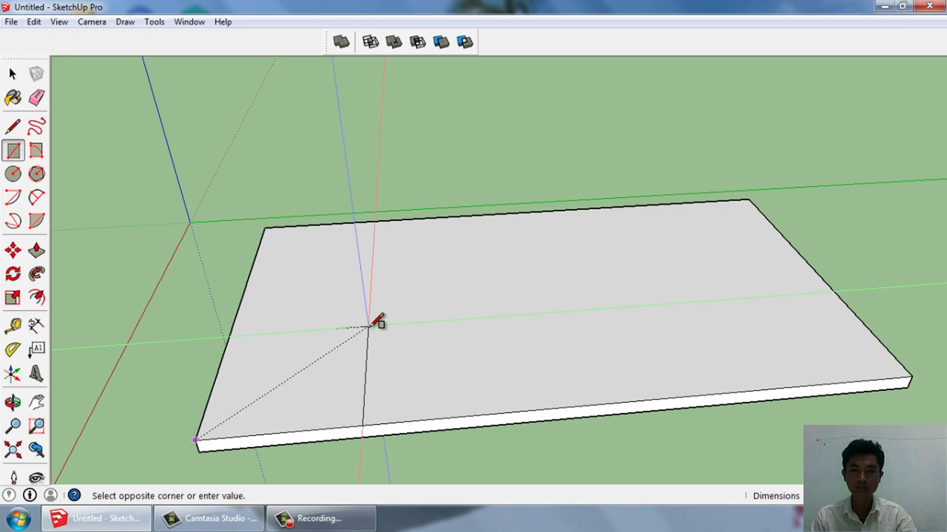
pyautogui.write('5000,3000')
pyautogui.press('Return')
pyautogui.press('space')
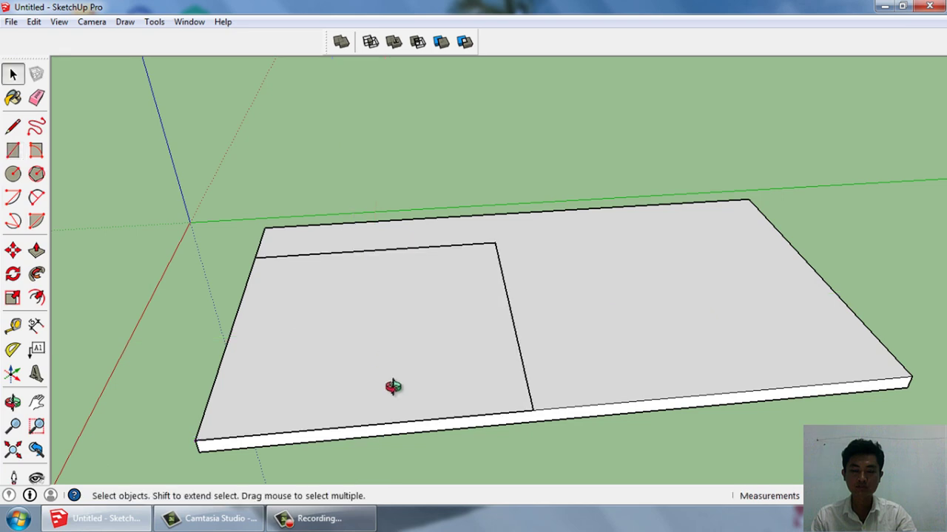
pyautogui.moveTo(391, 385); pyautogui.dragTo(382, 385, button='middle')
# Move the rectangle about 50mm inward from the slab's front-left edges
pyautogui.click(382, 385)
pyautogui.press('m')
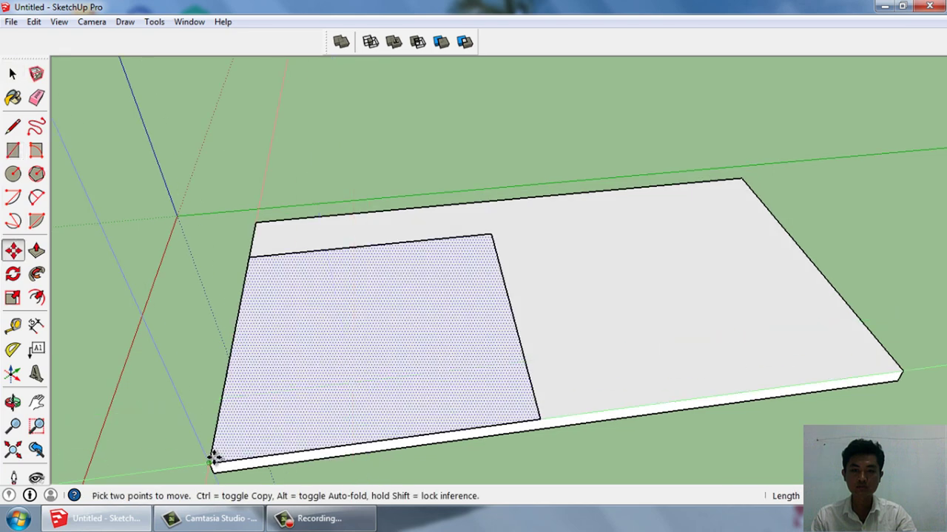
pyautogui.click(210, 462)
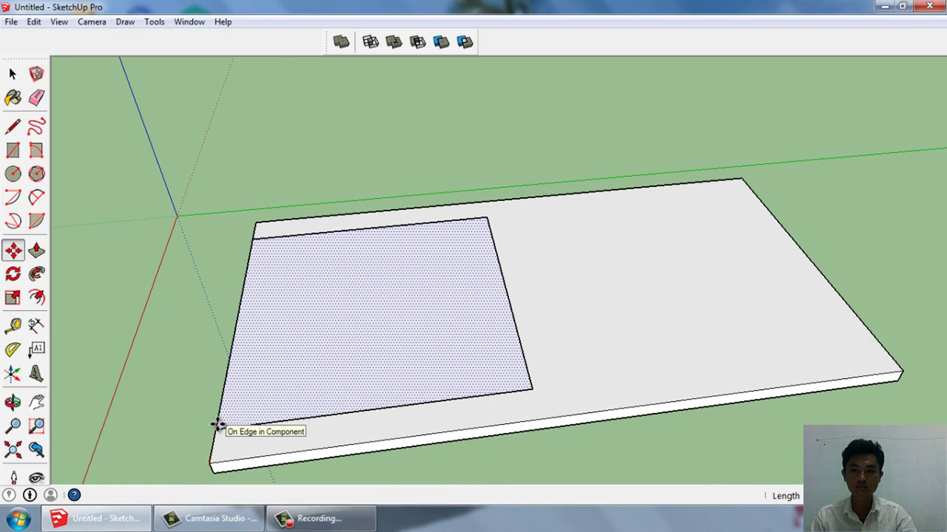
pyautogui.click(254, 422)
pyautogui.press('space')
pyautogui.moveTo(286, 429)
pyautogui.mouseDown(button='middle')
pyautogui.moveTo(333, 443)
pyautogui.moveTo(327, 369)
pyautogui.mouseUp(button='middle')
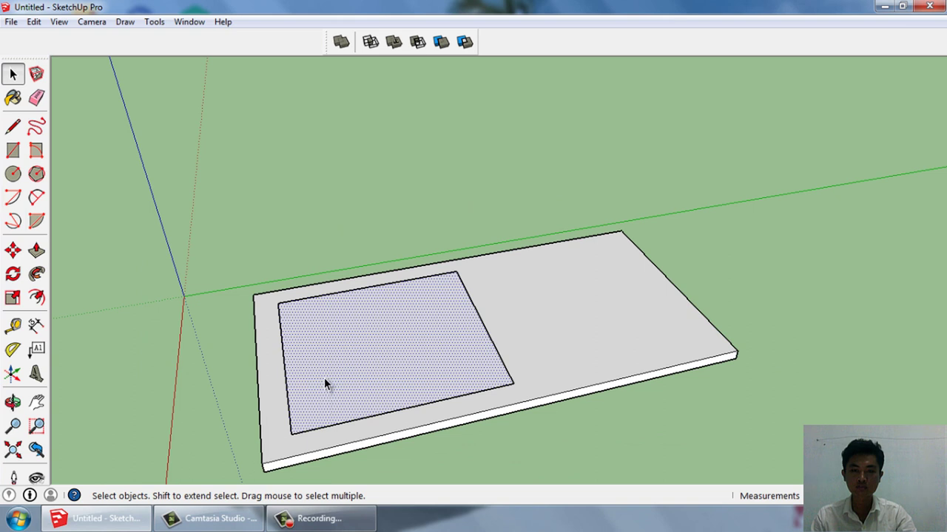
# Start an offset around the rectangle, then cancel it and adjust the view
pyautogui.moveTo(345, 369)
pyautogui.mouseDown(button='middle')
pyautogui.moveTo(325, 381)
pyautogui.moveTo(347, 357)
pyautogui.mouseUp(button='middle')
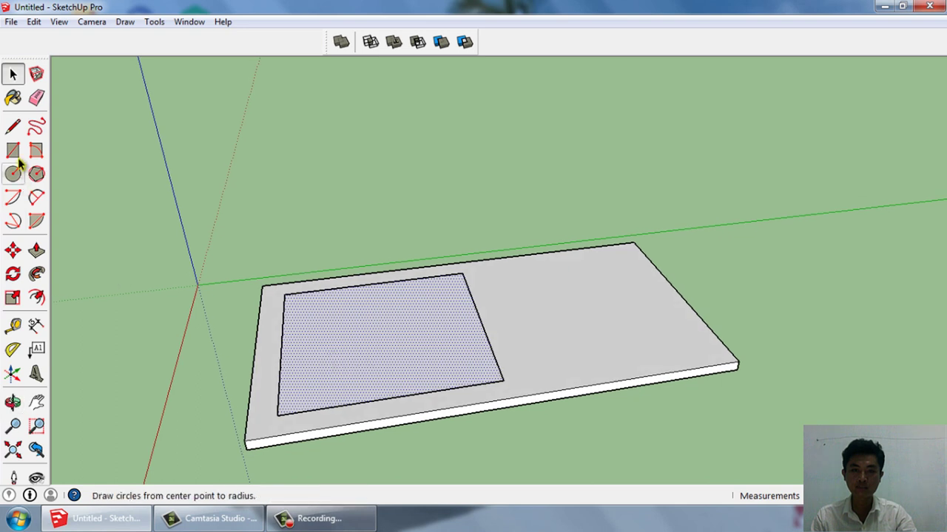
pyautogui.click(37, 297)
pyautogui.click(357, 346)
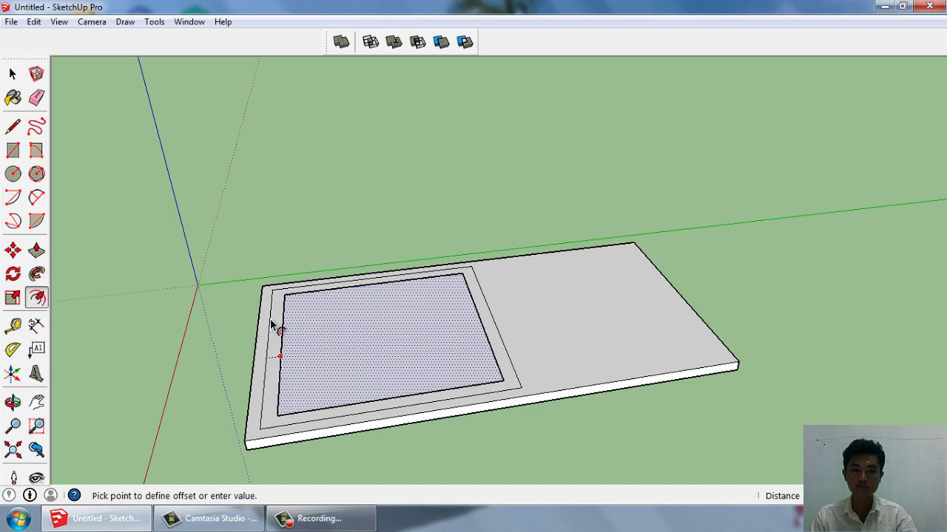
pyautogui.scroll(3, 269, 319)
pyautogui.press('space')
pyautogui.scroll(-2, 271, 314)
pyautogui.press('o')
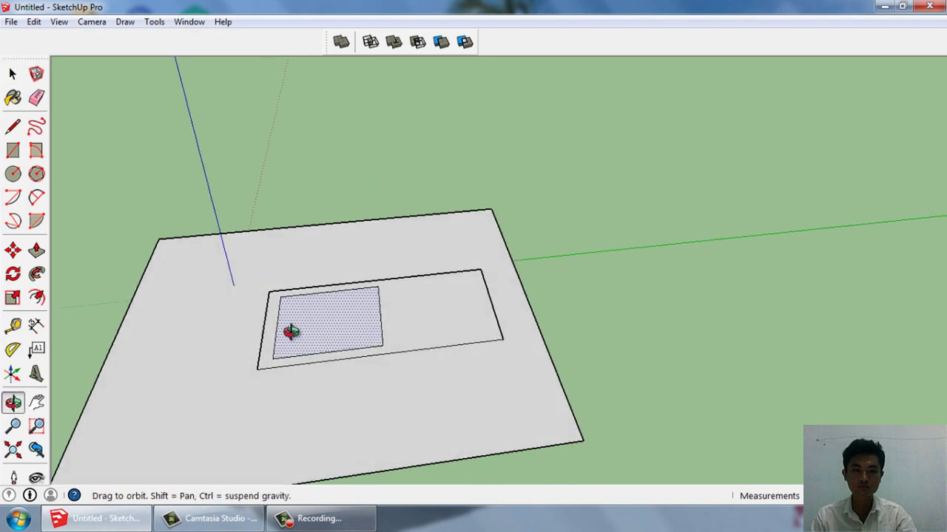
pyautogui.press('space')
pyautogui.scroll(2, 275, 336)
pyautogui.scroll(-2, 275, 337)
pyautogui.scroll(2, 275, 336)
pyautogui.scroll(-2, 275, 336)
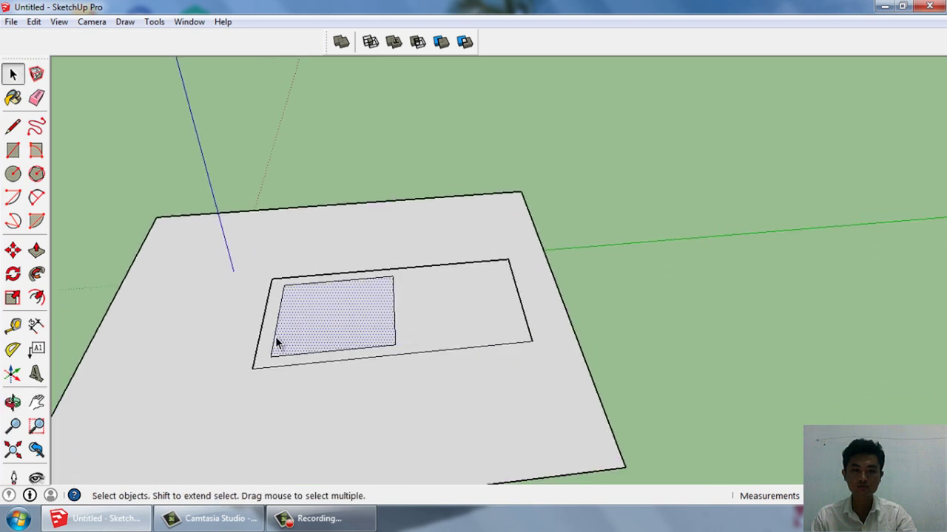
pyautogui.scroll(-3, 275, 342)
pyautogui.scroll(2, 288, 342)
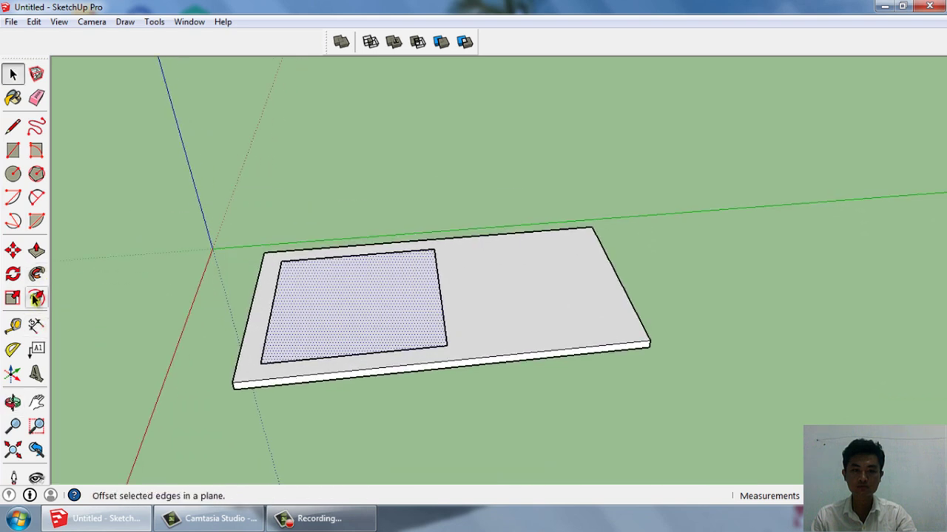
# Offset the rectangle inward, undo it, and begin a fresh offset from its edge
pyautogui.click(36, 298)
pyautogui.click(370, 353)
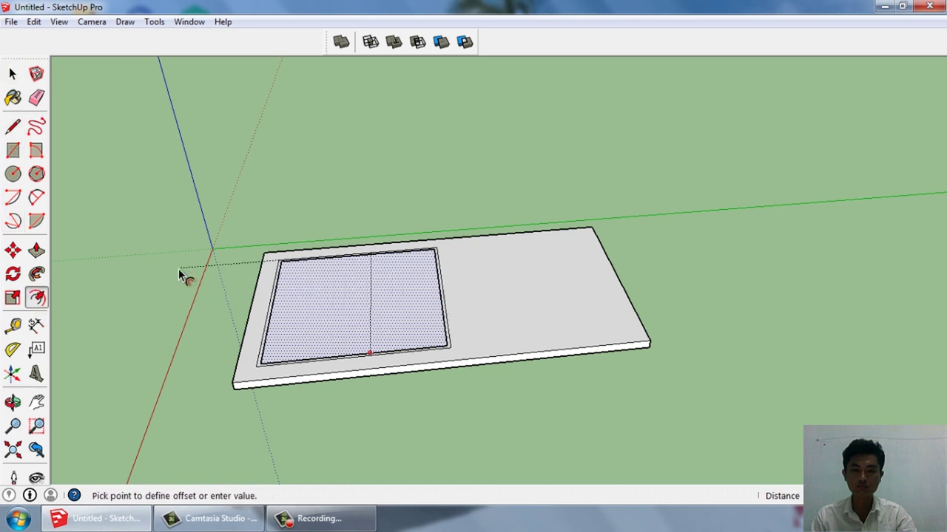
pyautogui.click(116, 270)
pyautogui.scroll(3, 235, 298)
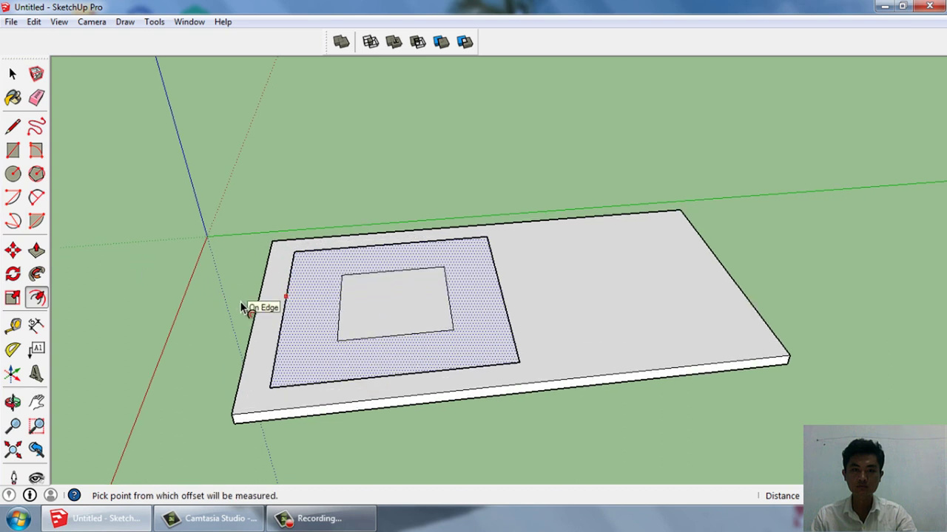
pyautogui.hotkey('ctrl', 'z')
pyautogui.press('p')
pyautogui.press('f')
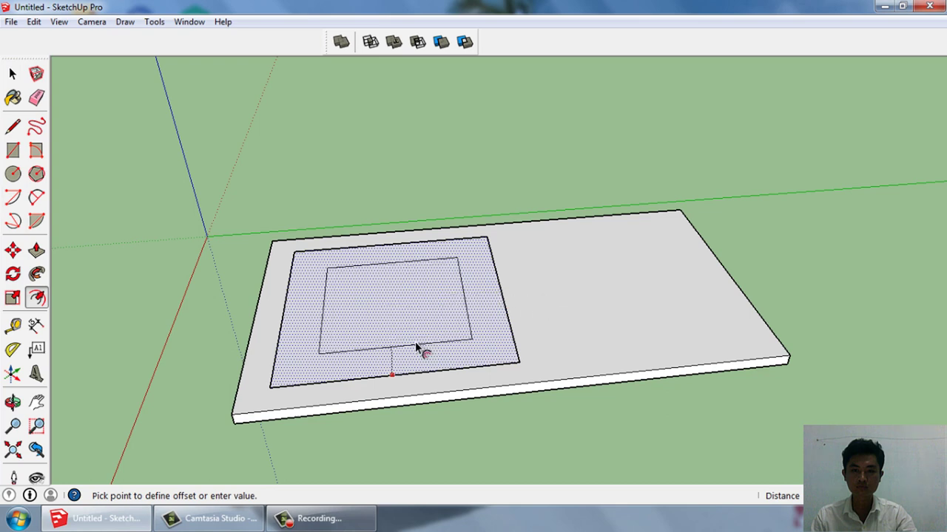
pyautogui.press('Escape')
pyautogui.click(378, 383)
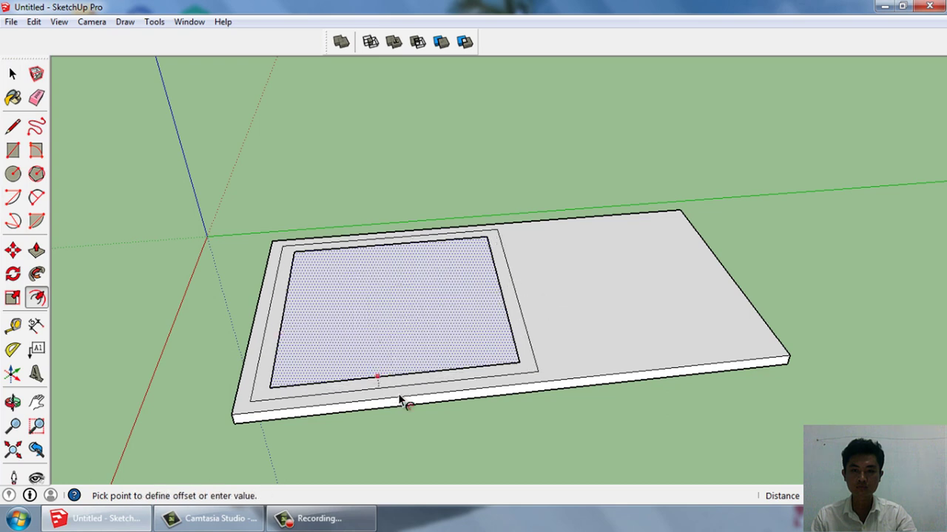
# Place the outer offset beyond the slab edge and move the frame face high above the slab
pyautogui.click(400, 393)
pyautogui.press('space')
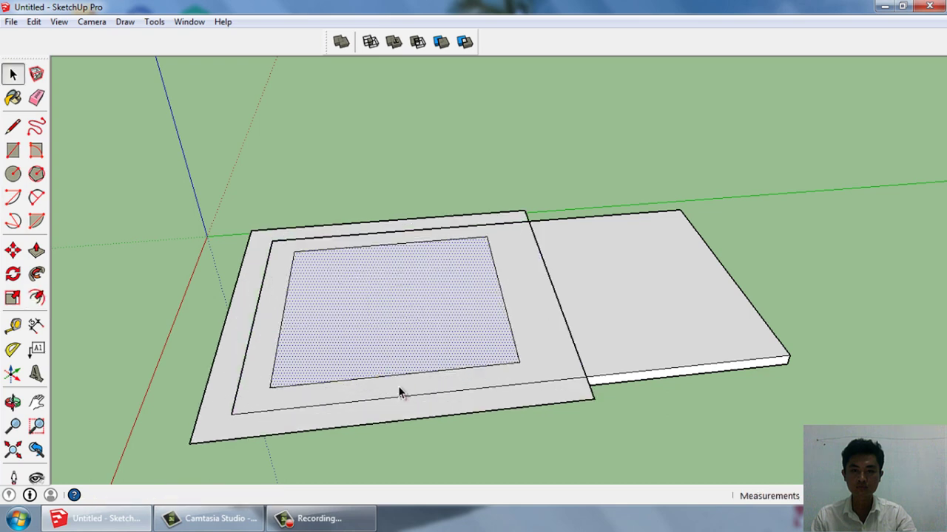
pyautogui.scroll(2, 378, 365)
pyautogui.scroll(2, 308, 344)
pyautogui.click(183, 422)
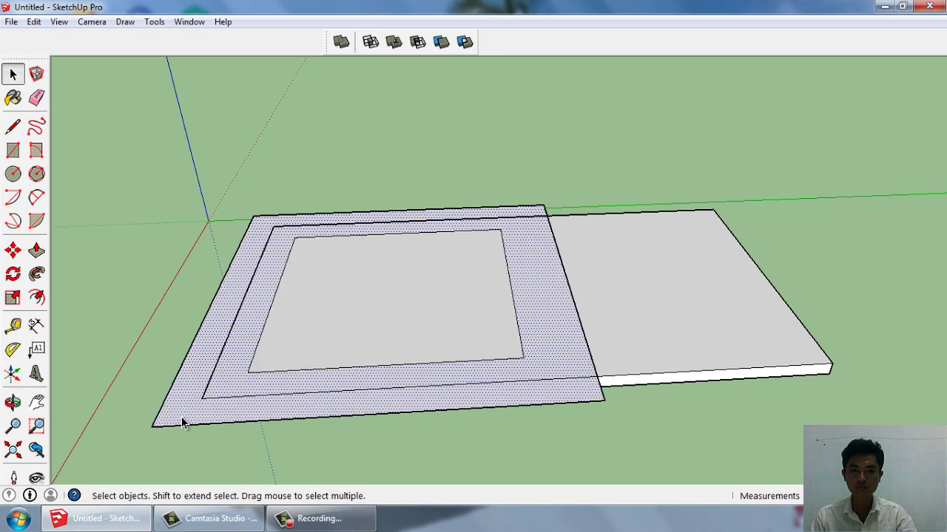
pyautogui.press('m')
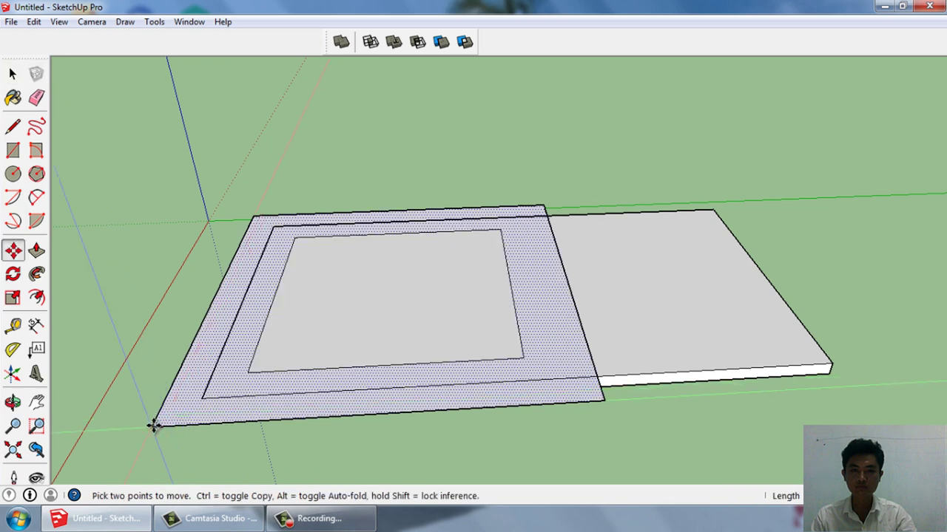
pyautogui.click(153, 426)
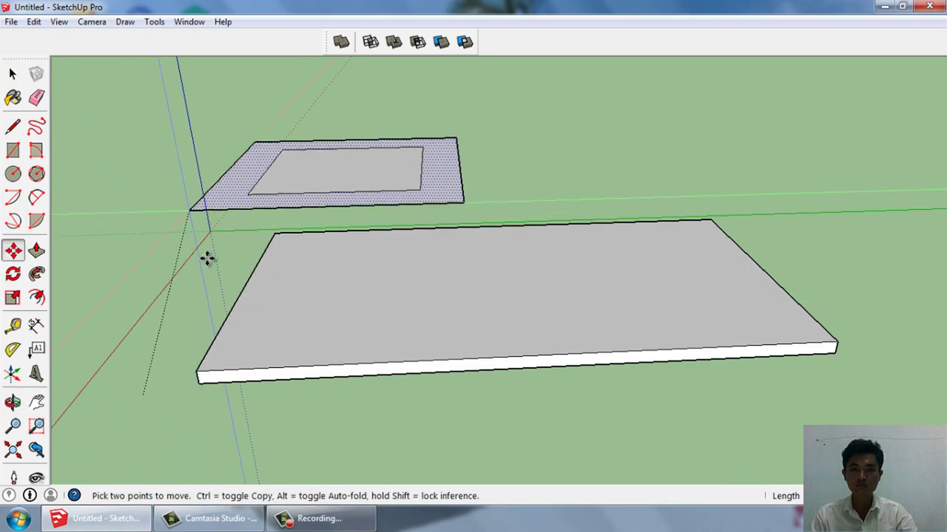
pyautogui.moveTo(207, 258)
pyautogui.mouseDown(button='middle')
pyautogui.moveTo(211, 286)
pyautogui.moveTo(133, 129)
pyautogui.mouseUp(button='middle')
pyautogui.scroll(-4, 126, 170)
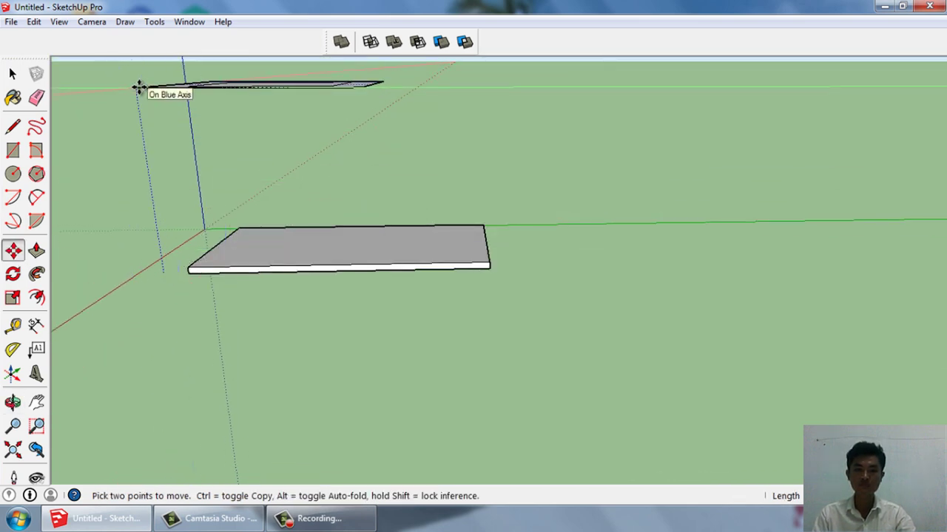
pyautogui.click(139, 88)
pyautogui.press('space')
# Delete the raised frame's inner rectangle edges, leaving one plain face
pyautogui.scroll(-3, 352, 396)
pyautogui.moveTo(310, 339); pyautogui.dragTo(305, 296, button='middle')
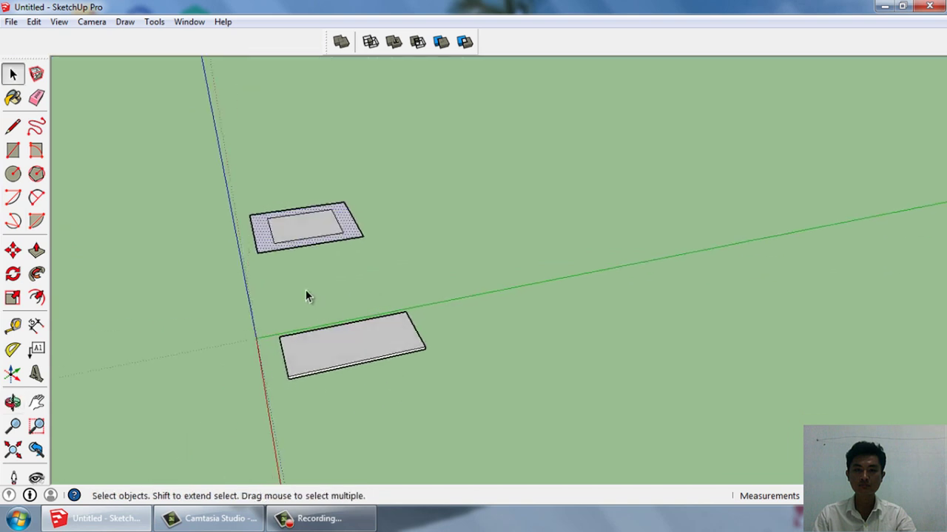
pyautogui.scroll(2, 305, 295)
pyautogui.click(293, 185)
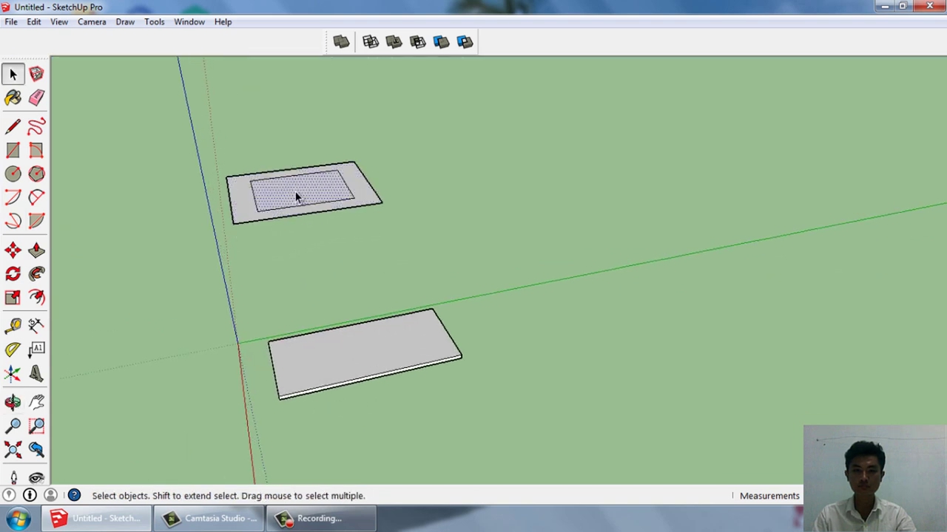
pyautogui.tripleClick(295, 196)
pyautogui.scroll(2, 366, 295)
pyautogui.click(366, 295)
pyautogui.click(311, 207)
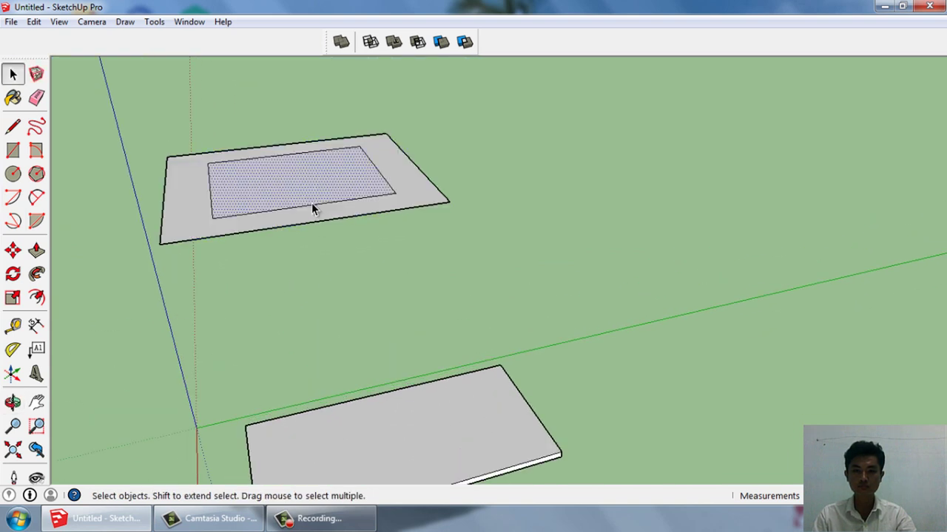
pyautogui.click(312, 208)
pyautogui.click(211, 164)
pyautogui.press('Delete')
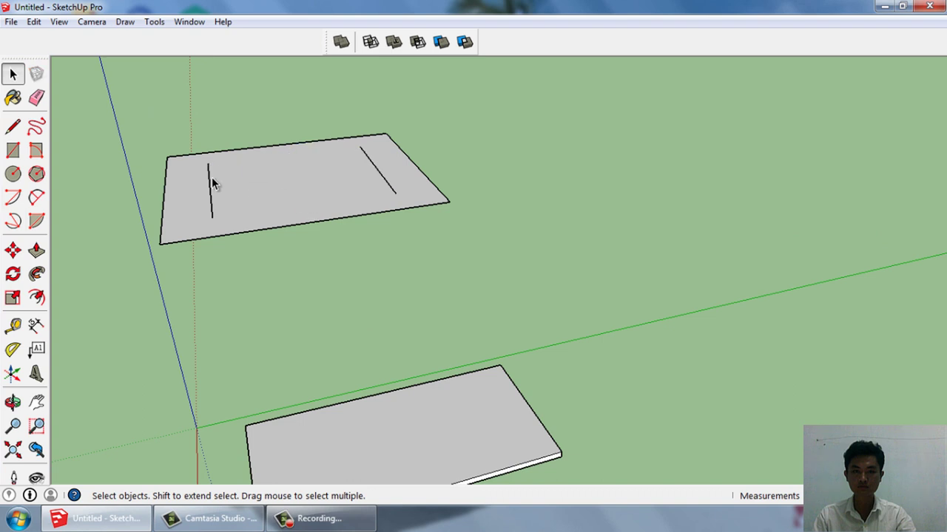
pyautogui.click(211, 185)
pyautogui.scroll(-2, 386, 188)
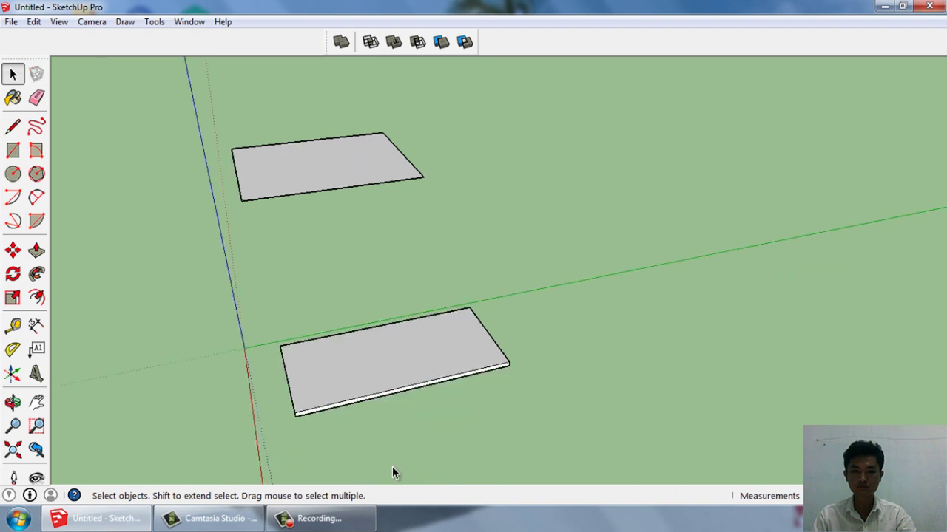
pyautogui.scroll(2, 390, 474)
# Draw a rectangle on the slab starting from its lower-left corner
pyautogui.click(12, 150)
pyautogui.scroll(2, 316, 410)
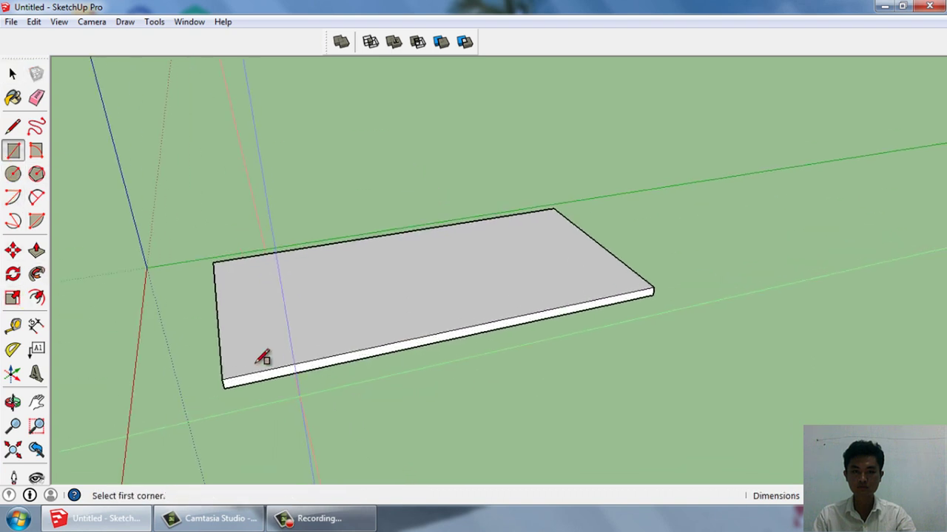
pyautogui.click(222, 380)
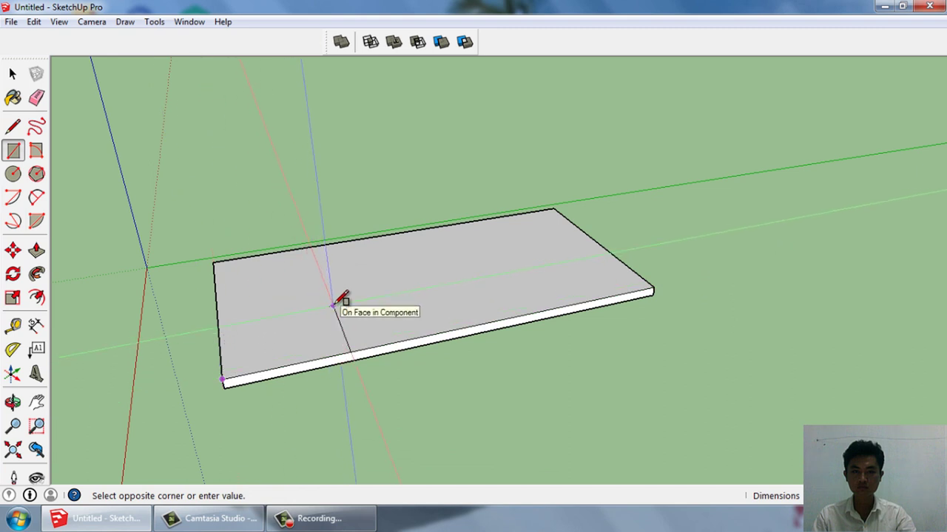
pyautogui.click(333, 304)
# Move the new rectangle 50mm in from the slab edge, then start a line at the raised face's corner
pyautogui.press('space')
pyautogui.scroll(1, 302, 331)
pyautogui.click(299, 329)
pyautogui.press('m')
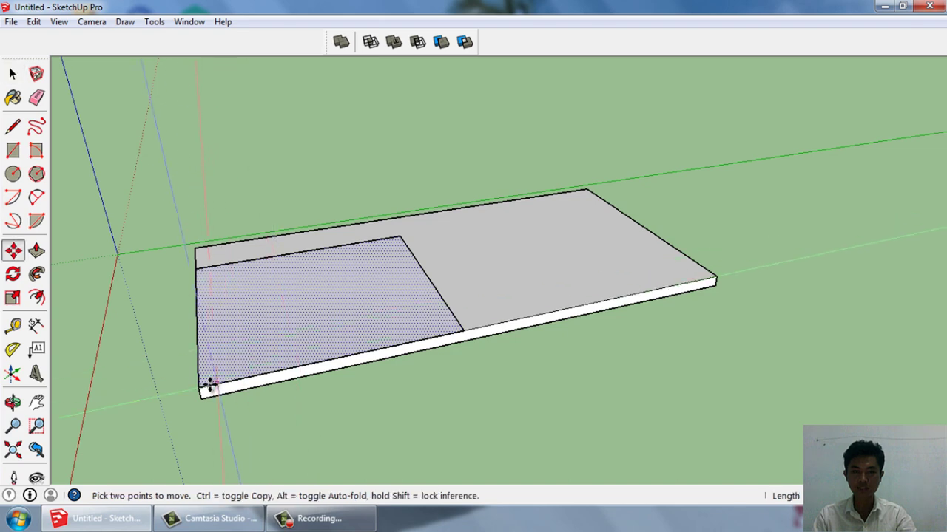
pyautogui.click(209, 384)
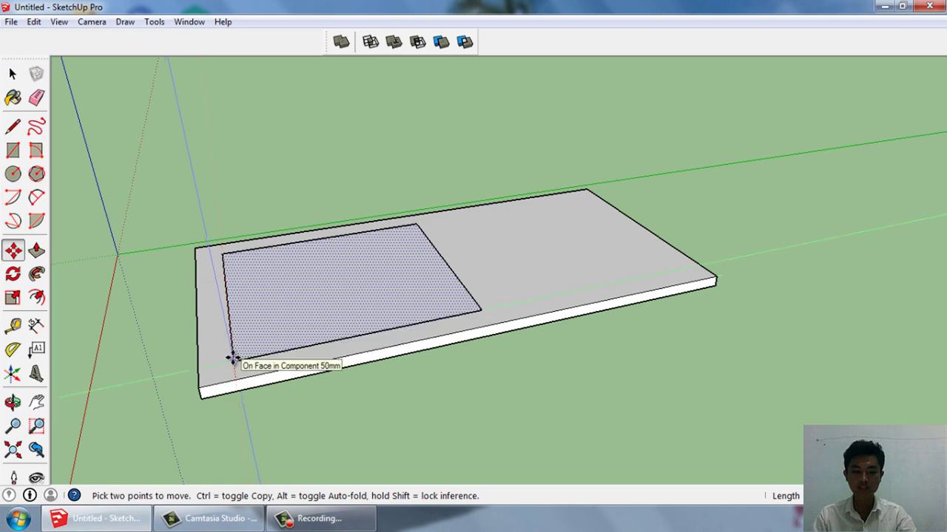
pyautogui.click(233, 358)
pyautogui.press('space')
pyautogui.scroll(-5, 339, 414)
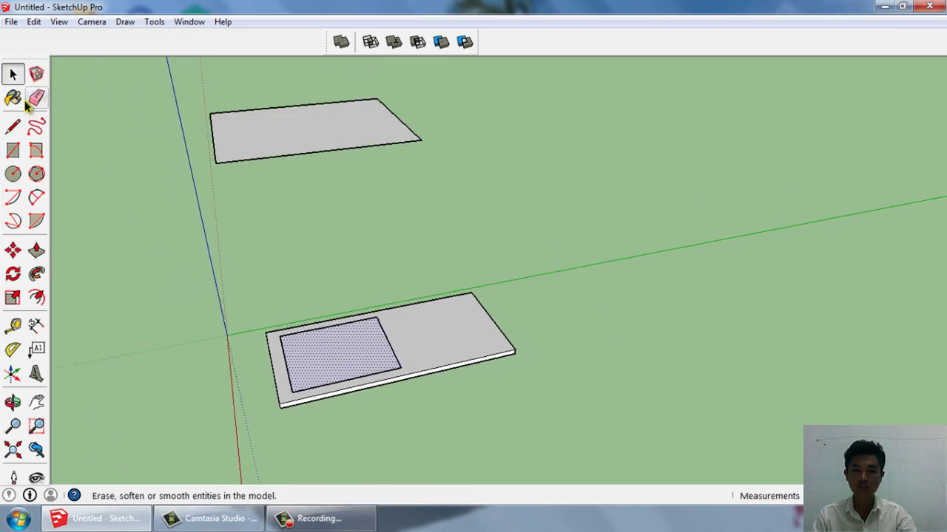
pyautogui.click(13, 126)
pyautogui.click(214, 163)
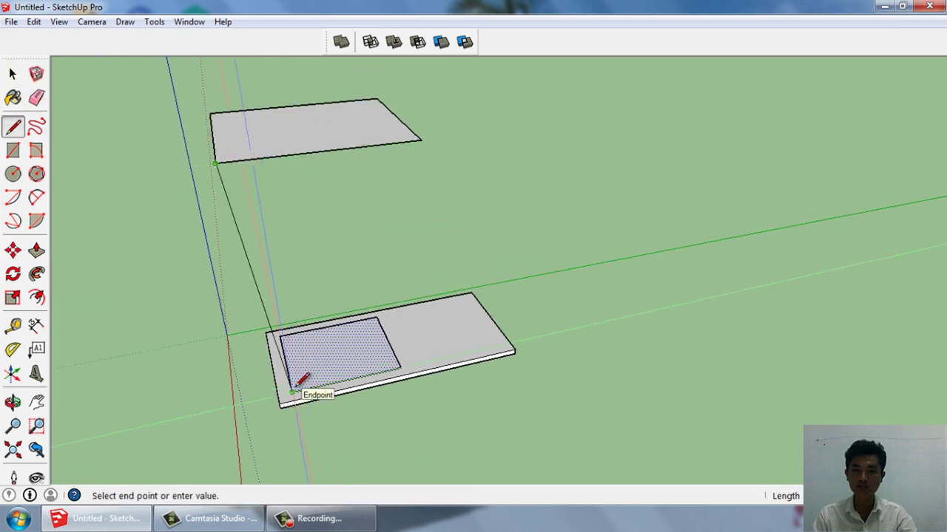
# Draw edges joining each base corner to the raised rectangle's corners to close the tapered body
pyautogui.click(401, 367)
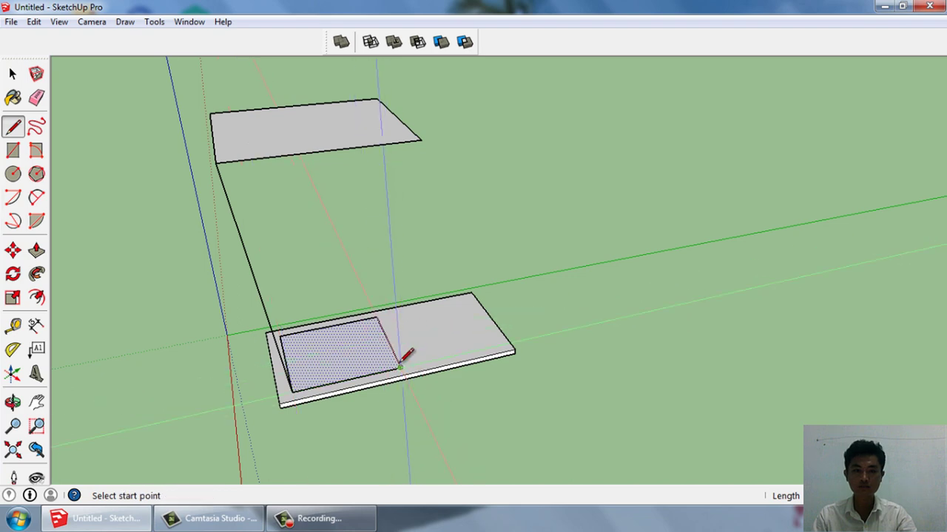
pyautogui.click(401, 368)
pyautogui.click(421, 140)
pyautogui.moveTo(366, 214)
pyautogui.mouseDown(button='middle')
pyautogui.moveTo(535, 216)
pyautogui.moveTo(332, 376)
pyautogui.mouseUp(button='middle')
pyautogui.click(332, 376)
pyautogui.click(266, 182)
pyautogui.moveTo(266, 182)
pyautogui.mouseDown(button='middle')
pyautogui.moveTo(385, 286)
pyautogui.moveTo(402, 355)
pyautogui.mouseUp(button='middle')
pyautogui.click(419, 419)
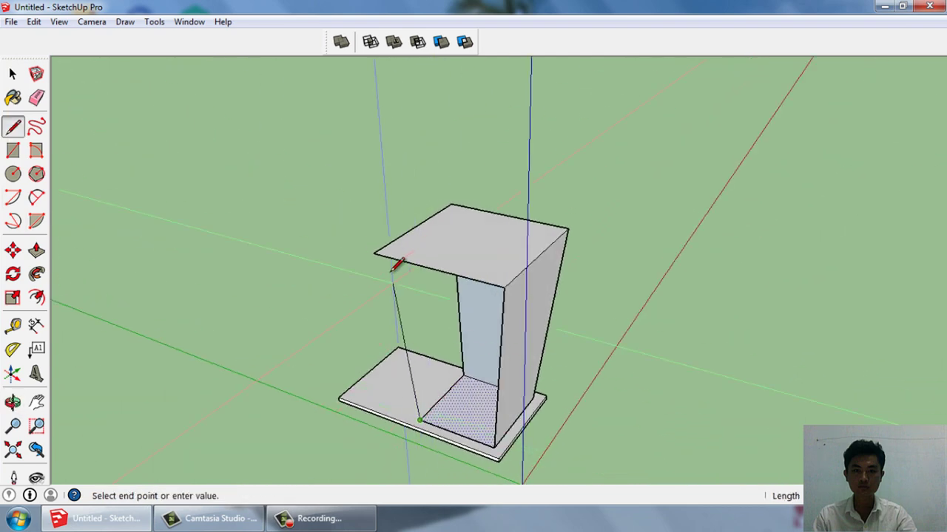
pyautogui.click(375, 253)
# Select the whole tapered body and make it a component
pyautogui.press('space')
pyautogui.moveTo(567, 355)
pyautogui.mouseDown(button='middle')
pyautogui.moveTo(587, 361)
pyautogui.moveTo(340, 290)
pyautogui.moveTo(362, 385)
pyautogui.mouseUp(button='middle')
pyautogui.scroll(2, 449, 329)
pyautogui.moveTo(450, 329)
pyautogui.mouseDown(button='middle')
pyautogui.moveTo(485, 275)
pyautogui.moveTo(414, 330)
pyautogui.mouseUp(button='middle')
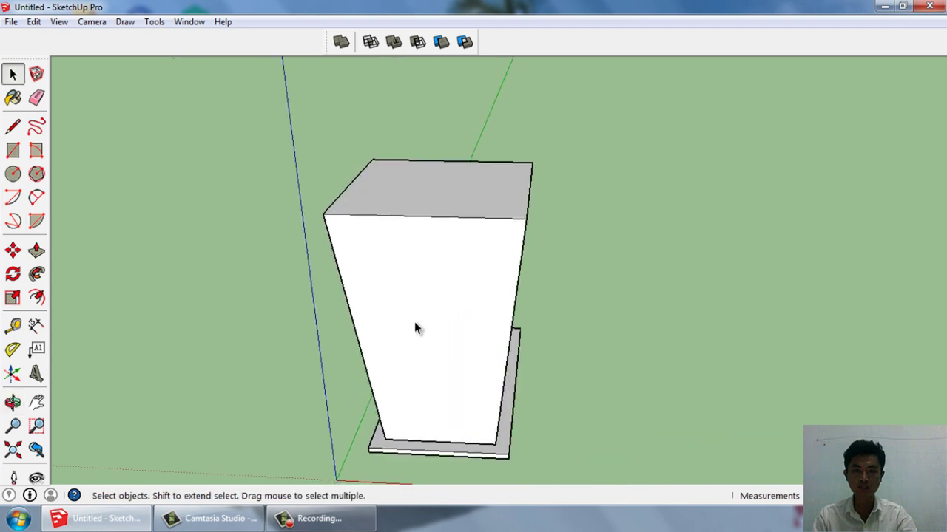
pyautogui.tripleClick(407, 258)
pyautogui.press('g')
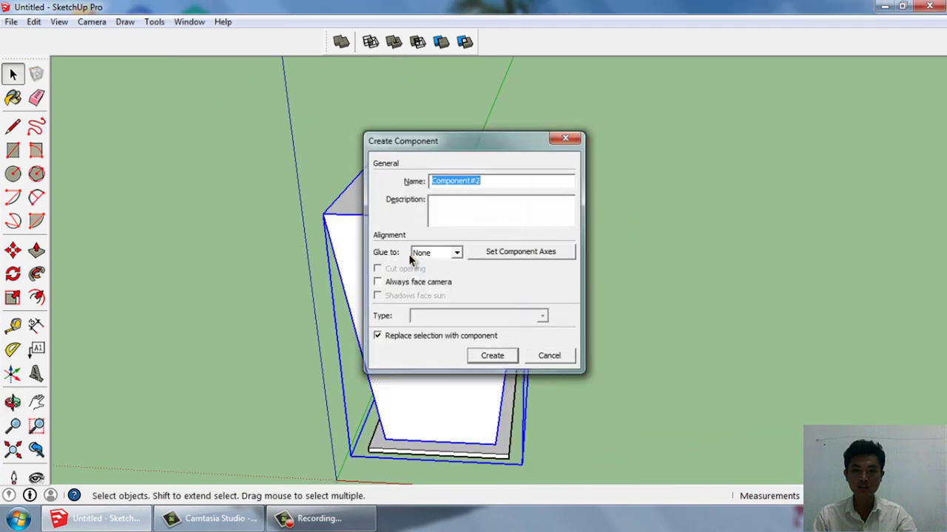
pyautogui.press('Return')
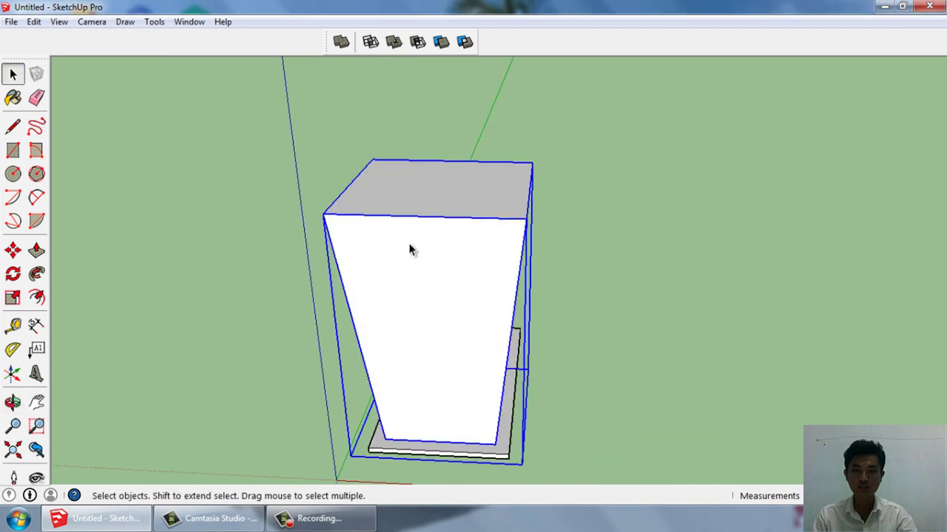
# Pull the body's top face upward into a thick top slab
pyautogui.click(775, 224)
pyautogui.click(13, 150)
pyautogui.scroll(1, 429, 200)
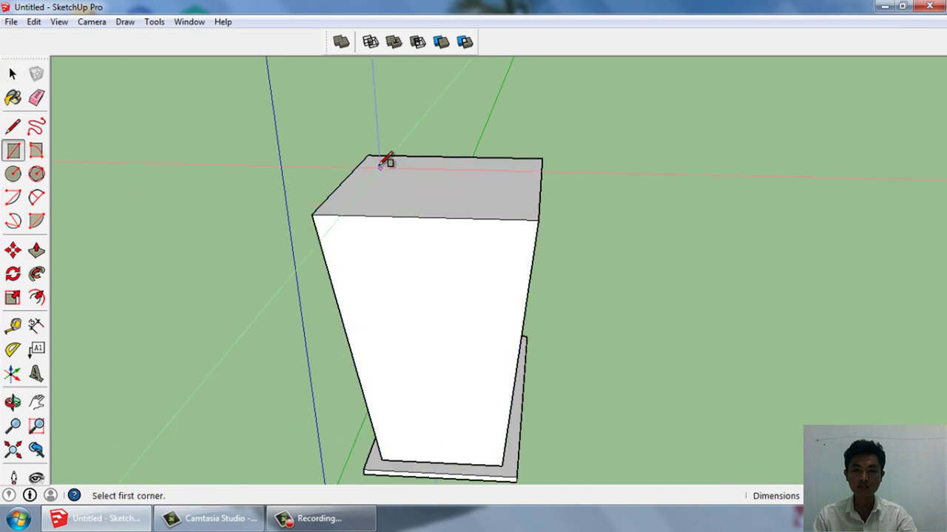
pyautogui.press('Escape')
pyautogui.press('space')
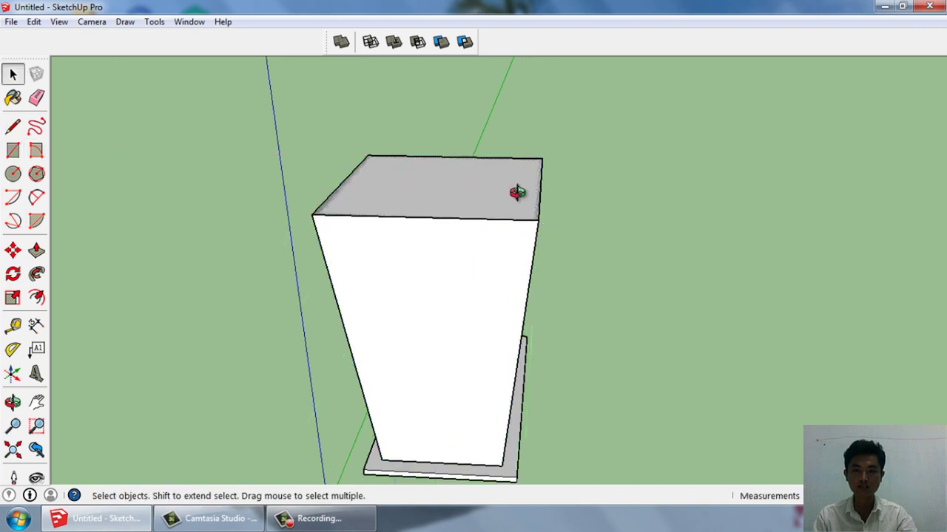
pyautogui.scroll(2, 516, 222)
pyautogui.moveTo(516, 235); pyautogui.dragTo(495, 265, button='middle')
pyautogui.click(495, 266)
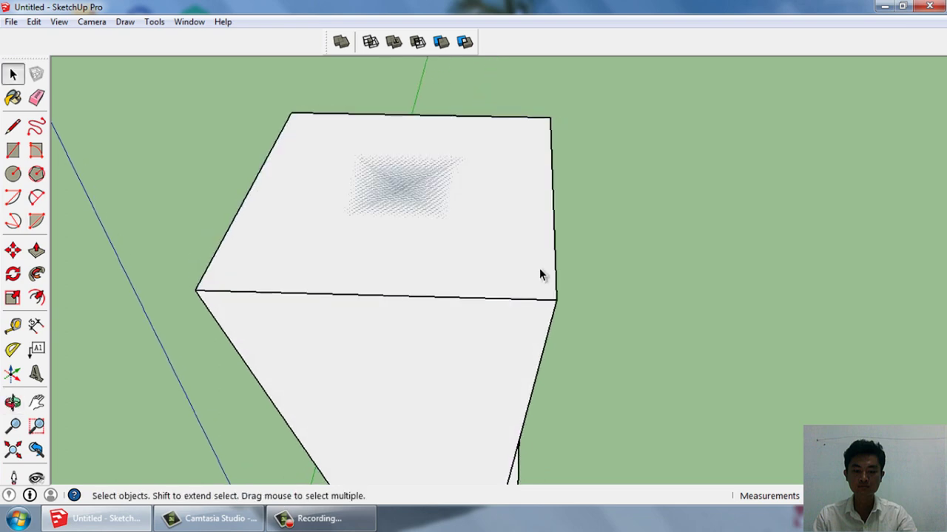
pyautogui.press('p')
pyautogui.moveTo(493, 249); pyautogui.dragTo(488, 214)
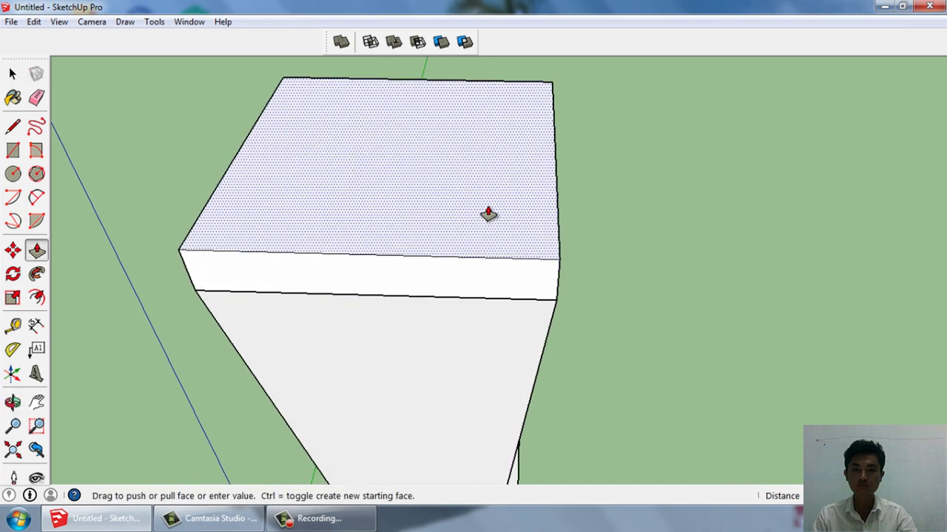
pyautogui.moveTo(489, 214)
pyautogui.mouseDown(button='middle')
pyautogui.moveTo(421, 228)
pyautogui.moveTo(449, 244)
pyautogui.mouseUp(button='middle')
pyautogui.press('space')
# Extend the top slab's front and left sides outward past the body
pyautogui.click(467, 228)
pyautogui.scroll(2, 449, 242)
pyautogui.click(446, 240)
pyautogui.scroll(2, 446, 240)
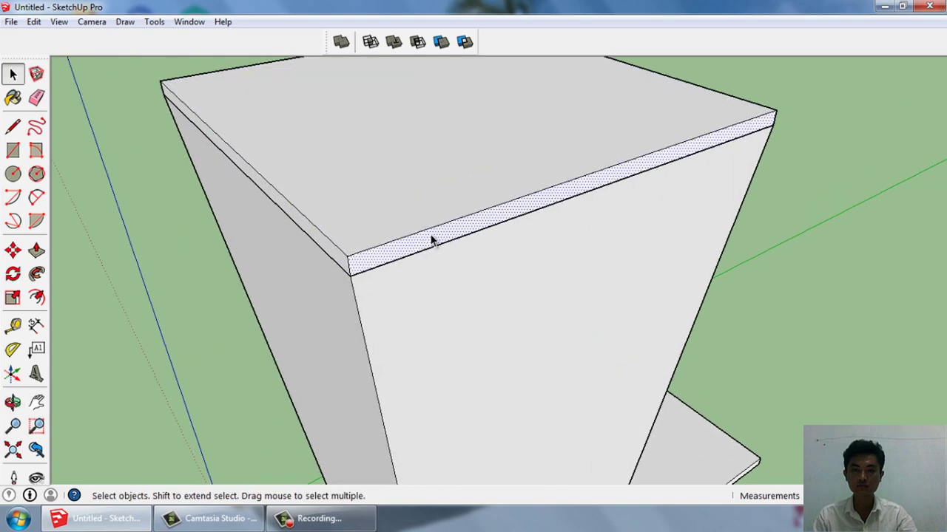
pyautogui.moveTo(431, 241); pyautogui.dragTo(498, 289)
pyautogui.press('space')
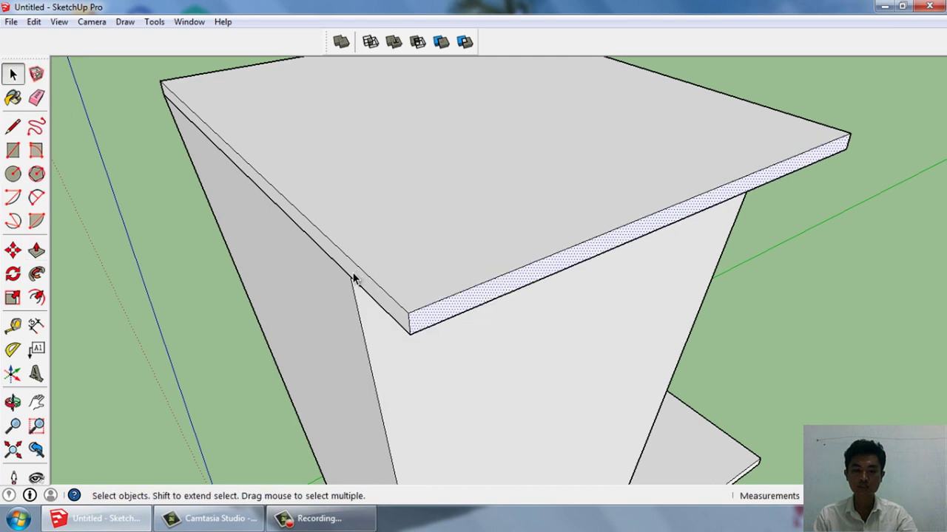
pyautogui.press('p')
pyautogui.moveTo(353, 279); pyautogui.dragTo(338, 288)
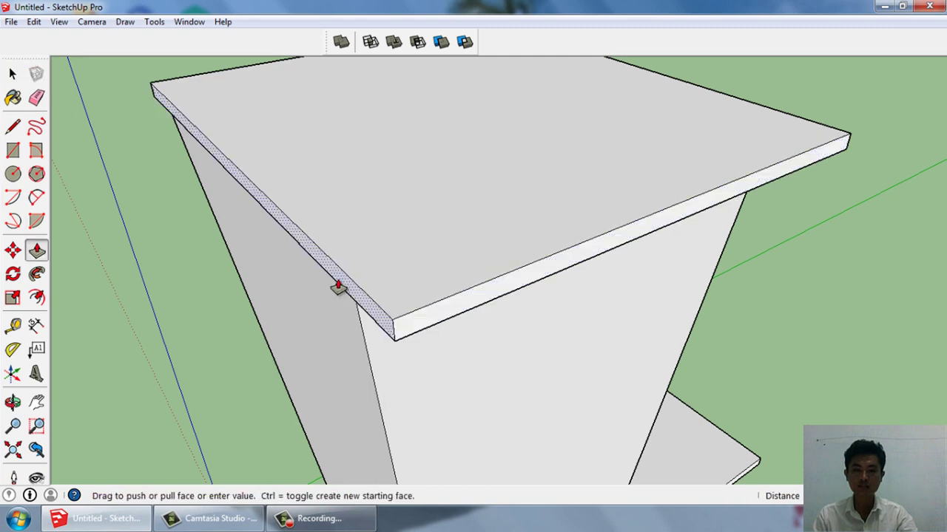
pyautogui.press('space')
# Pull the slab's remaining side faces outward so it overhangs on every side
pyautogui.moveTo(533, 271)
pyautogui.mouseDown(button='middle')
pyautogui.moveTo(288, 275)
pyautogui.moveTo(444, 253)
pyautogui.moveTo(419, 272)
pyautogui.moveTo(569, 343)
pyautogui.mouseUp(button='middle')
pyautogui.moveTo(539, 329); pyautogui.dragTo(550, 338)
pyautogui.press('space')
pyautogui.moveTo(549, 338)
pyautogui.mouseDown(button='middle')
pyautogui.moveTo(548, 300)
pyautogui.moveTo(496, 332)
pyautogui.moveTo(327, 213)
pyautogui.moveTo(355, 315)
pyautogui.moveTo(401, 320)
pyautogui.moveTo(452, 283)
pyautogui.moveTo(484, 229)
pyautogui.moveTo(500, 288)
pyautogui.moveTo(454, 296)
pyautogui.moveTo(477, 296)
pyautogui.moveTo(469, 264)
pyautogui.moveTo(492, 289)
pyautogui.moveTo(474, 283)
pyautogui.mouseUp(button='middle')
pyautogui.press('p')
pyautogui.press('p')
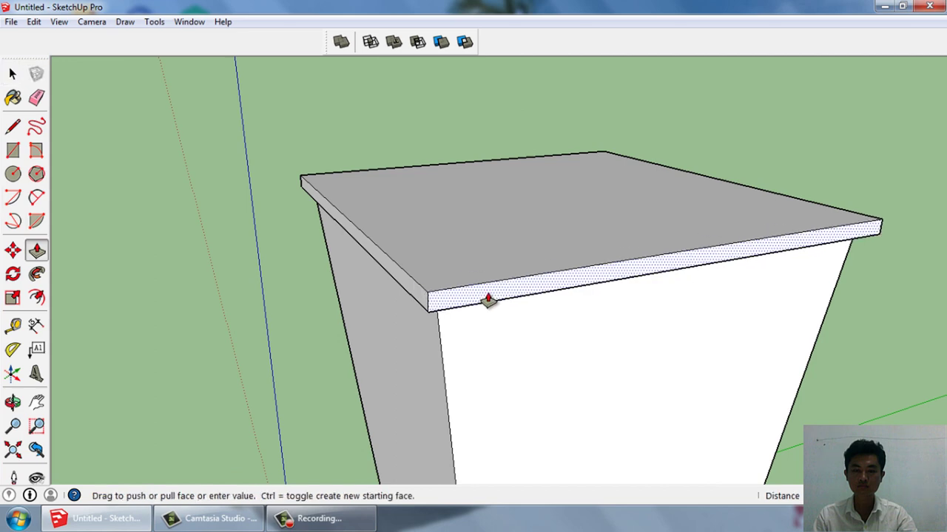
pyautogui.press('space')
pyautogui.moveTo(452, 296)
pyautogui.mouseDown(button='middle')
pyautogui.moveTo(556, 330)
pyautogui.moveTo(479, 338)
pyautogui.moveTo(433, 372)
pyautogui.moveTo(321, 292)
pyautogui.moveTo(597, 205)
pyautogui.moveTo(562, 238)
pyautogui.moveTo(4, 303)
pyautogui.mouseUp(button='middle')
pyautogui.press('p')
pyautogui.click(471, 359)
pyautogui.press('space')
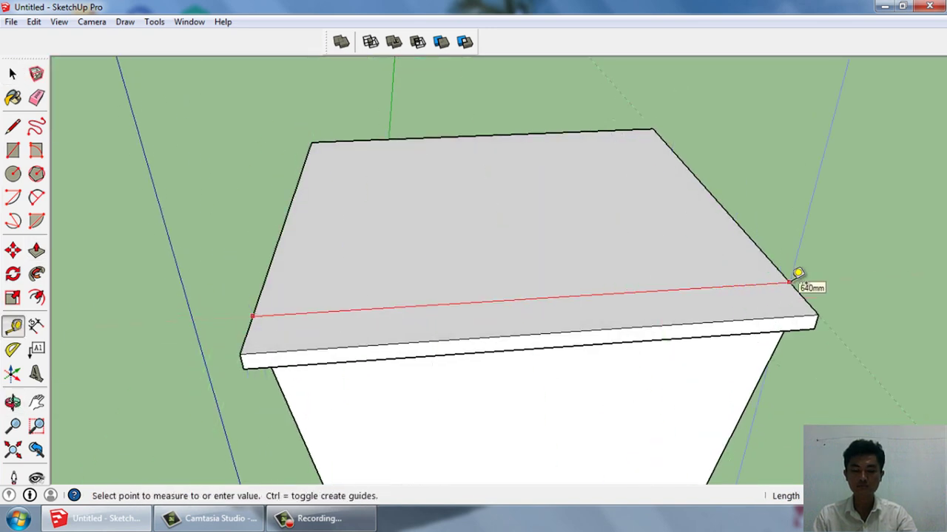
# Turn the whole slab into a component with G
pyautogui.press('space')
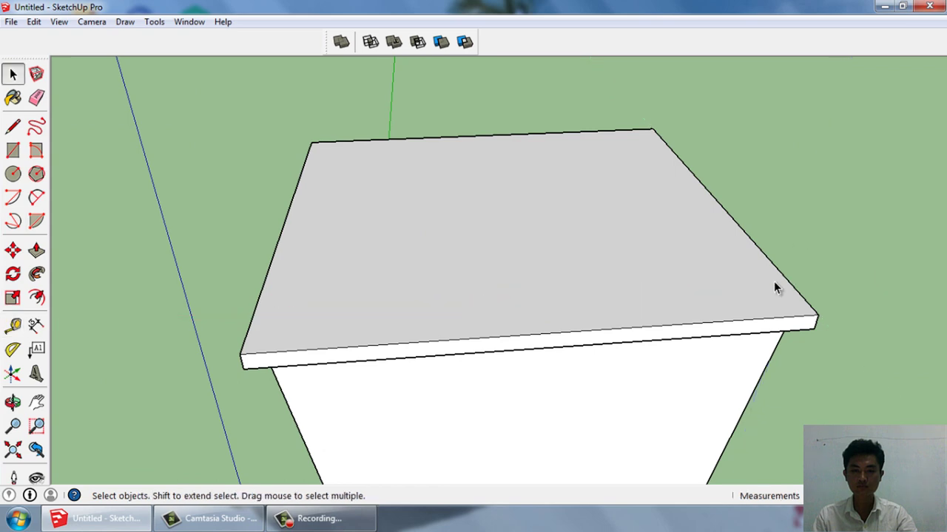
pyautogui.moveTo(773, 281); pyautogui.dragTo(572, 301, button='middle')
pyautogui.scroll(2, 573, 301)
pyautogui.click(528, 293)
pyautogui.doubleClick(527, 294)
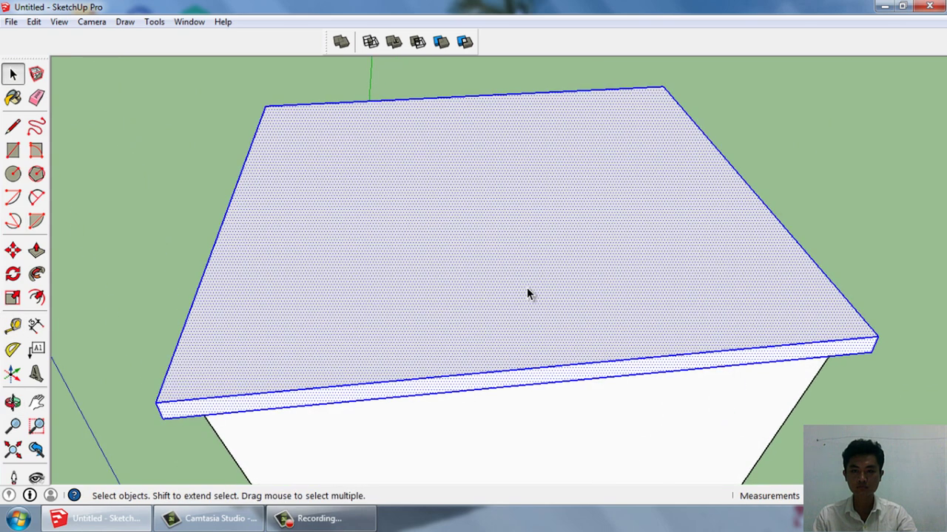
pyautogui.press('g')
pyautogui.press('Return')
pyautogui.click(798, 198)
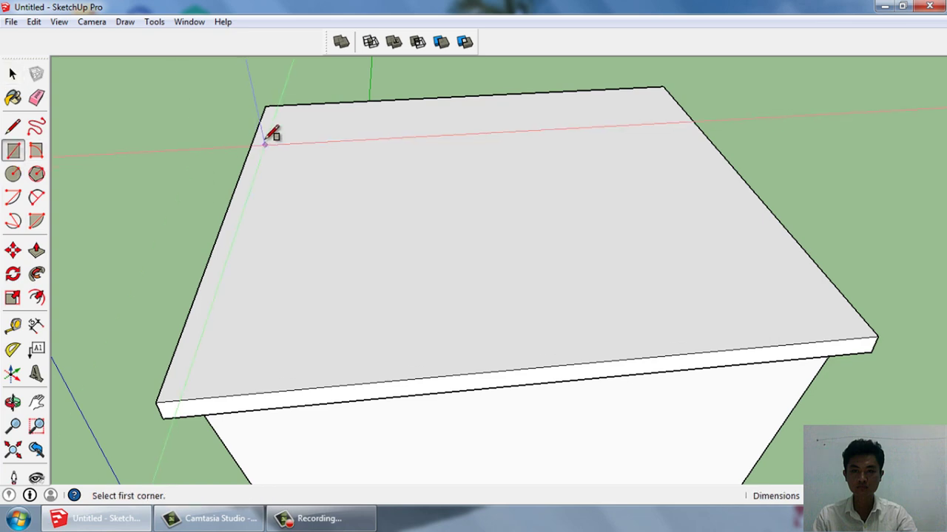
# Draw a rectangle across the slab top from the back corner to the opposite corner
pyautogui.click(265, 106)
pyautogui.click(878, 334)
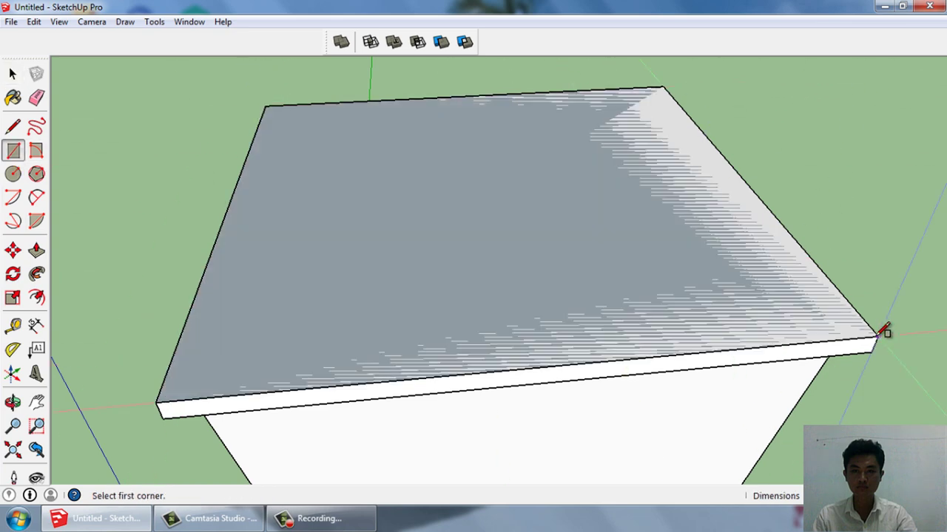
pyautogui.press('space')
pyautogui.moveTo(877, 334)
pyautogui.mouseDown(button='middle')
pyautogui.moveTo(723, 331)
pyautogui.moveTo(458, 273)
pyautogui.moveTo(455, 281)
pyautogui.mouseUp(button='middle')
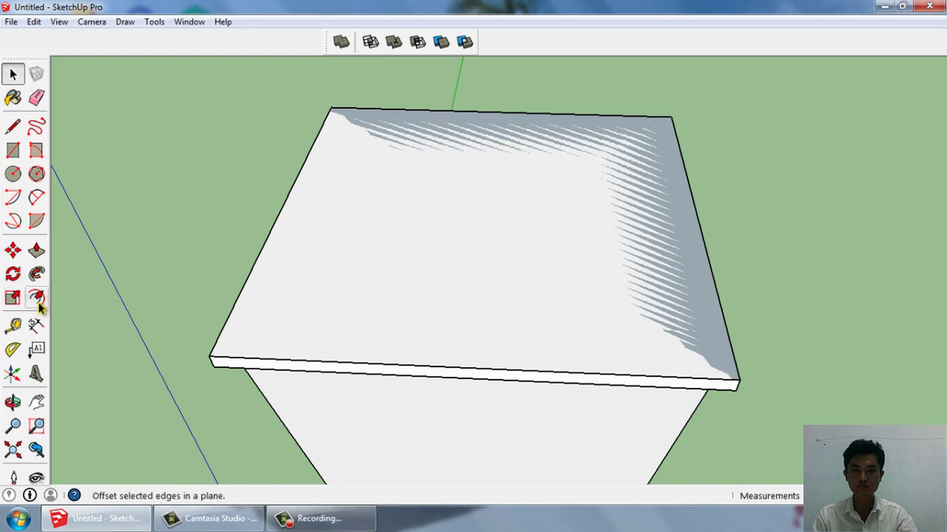
# Offset an inset outline near the slab top's edge
pyautogui.click(37, 297)
pyautogui.click(440, 283)
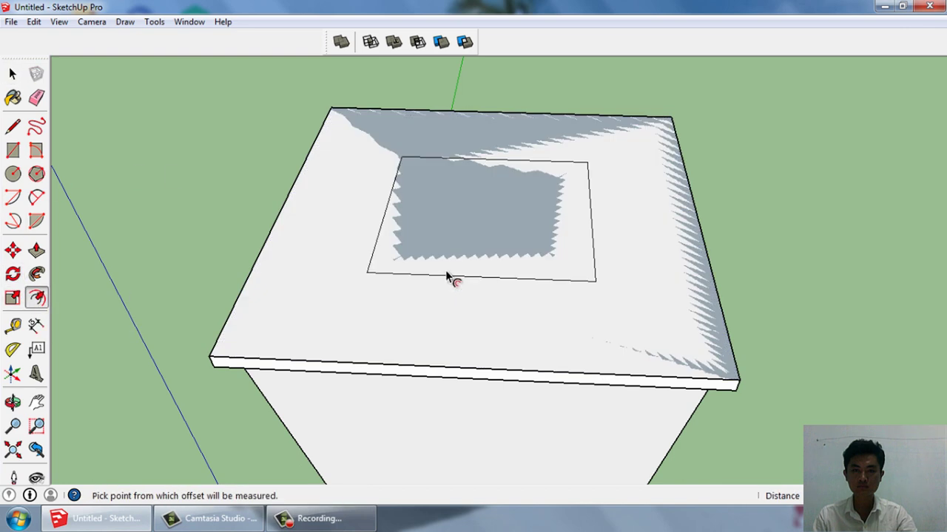
pyautogui.click(487, 252)
pyautogui.click(326, 316)
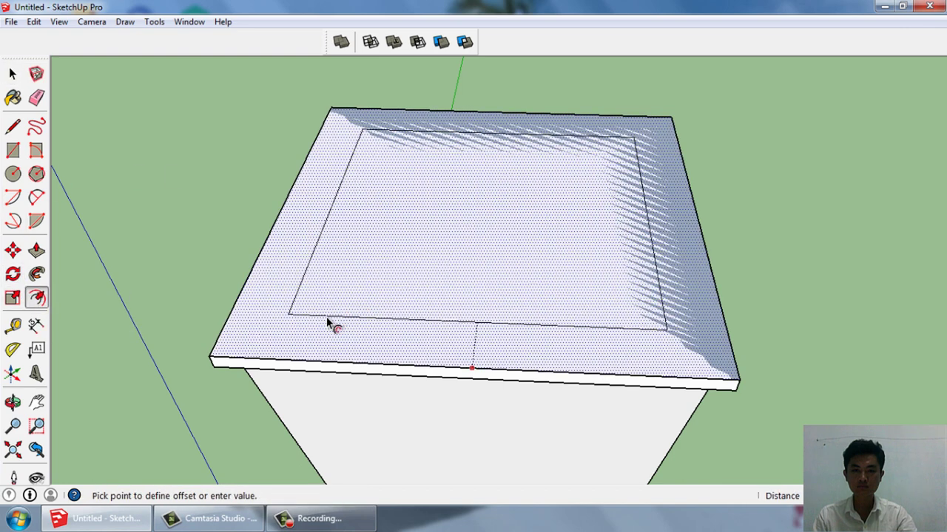
pyautogui.press('space')
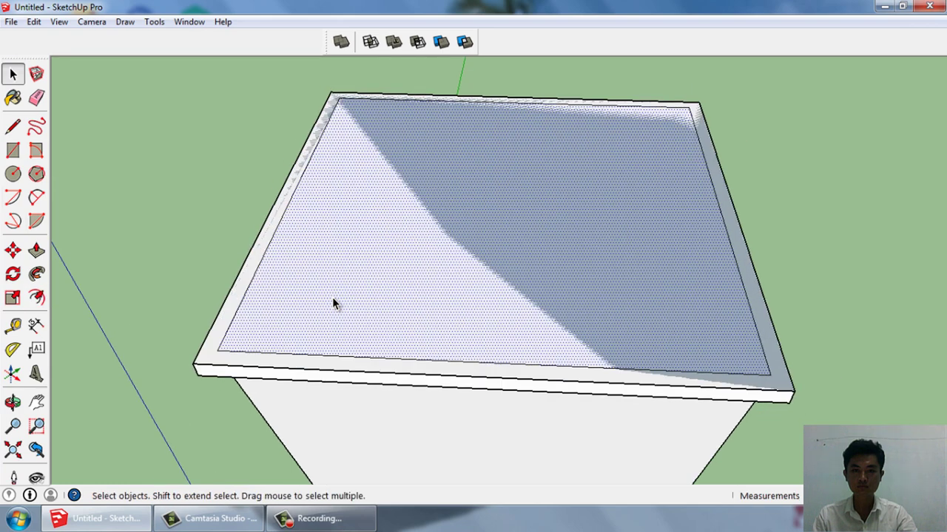
pyautogui.click(324, 421)
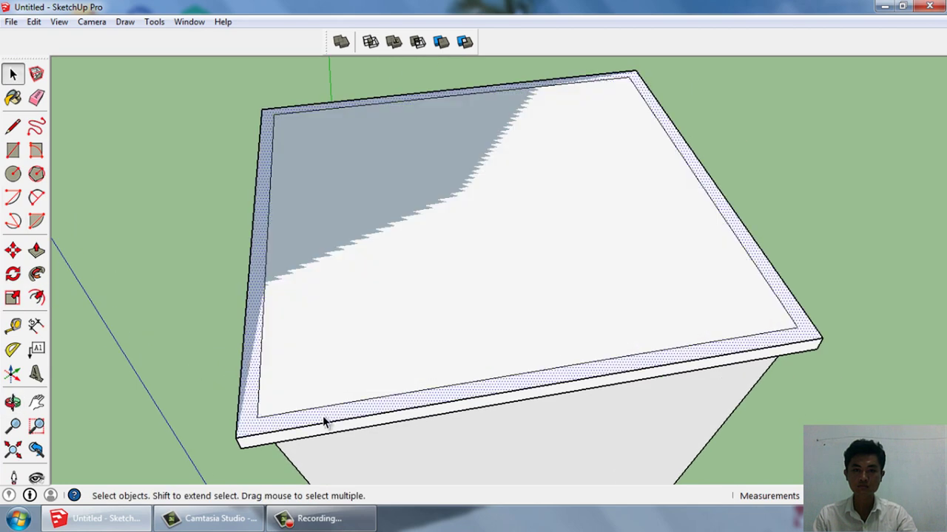
pyautogui.doubleClick(324, 423)
pyautogui.click(323, 426)
pyautogui.keyDown('shift'); pyautogui.click(324, 422); pyautogui.keyUp('shift')
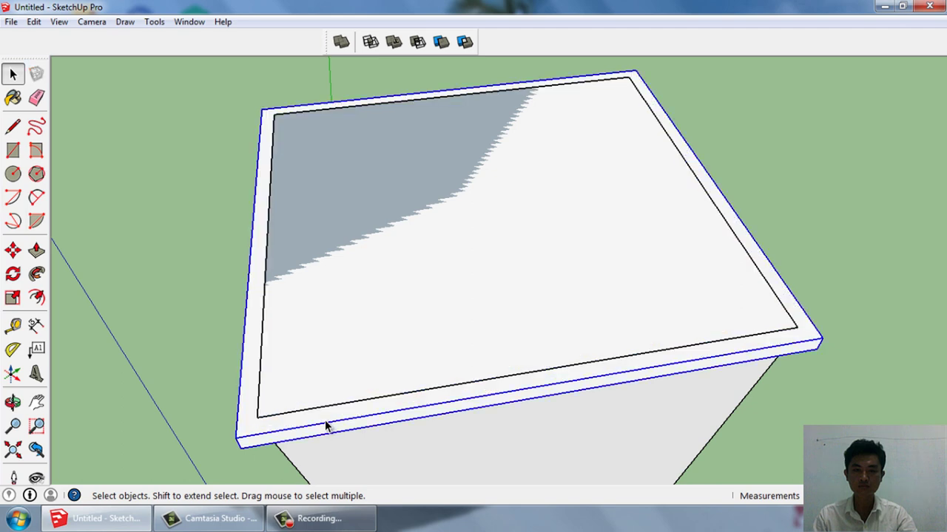
# Offset a second loop just inside the edges and select the rim band between them
pyautogui.click(36, 297)
pyautogui.click(389, 254)
pyautogui.click(315, 319)
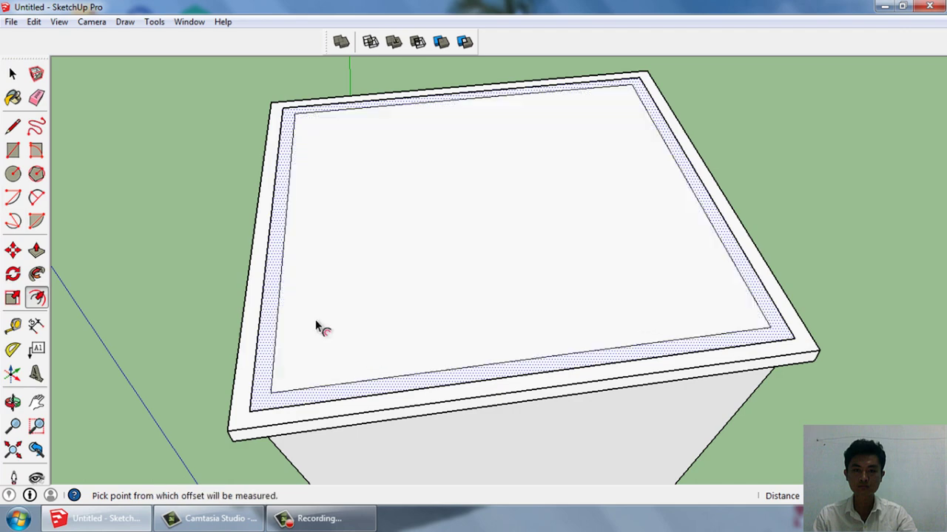
pyautogui.press('space')
pyautogui.click(316, 322)
pyautogui.click(260, 361)
# Push/Pull the rim band upward into a tall wall around the tray
pyautogui.press('p')
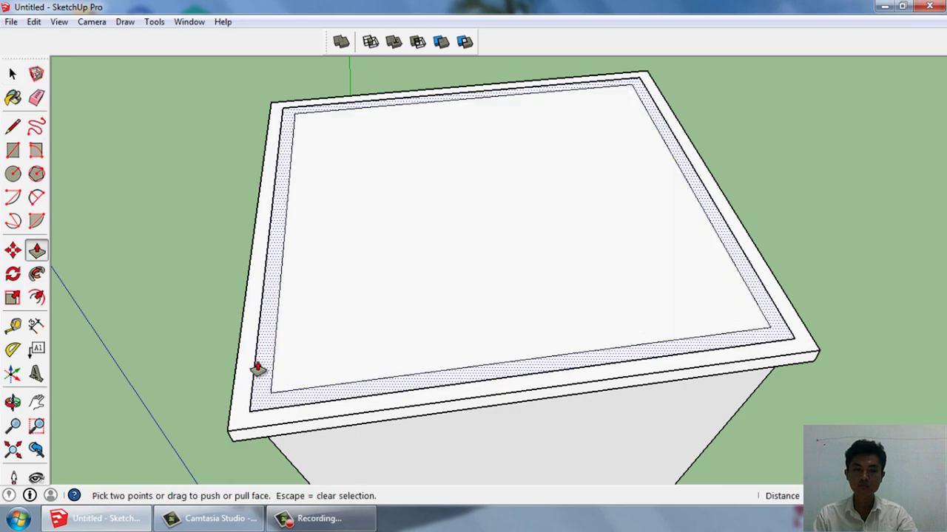
pyautogui.click(258, 368)
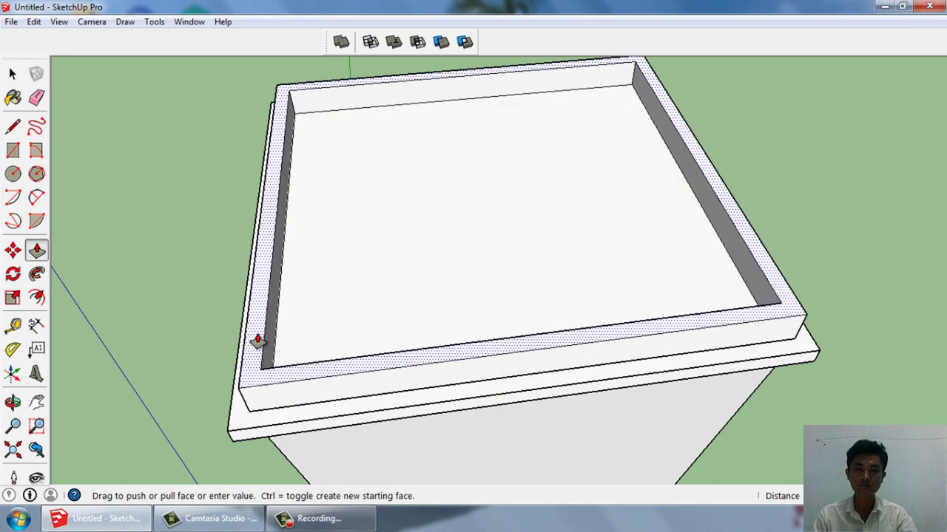
pyautogui.moveTo(258, 338)
pyautogui.mouseDown(button='middle')
pyautogui.moveTo(370, 258)
pyautogui.moveTo(475, 333)
pyautogui.mouseUp(button='middle')
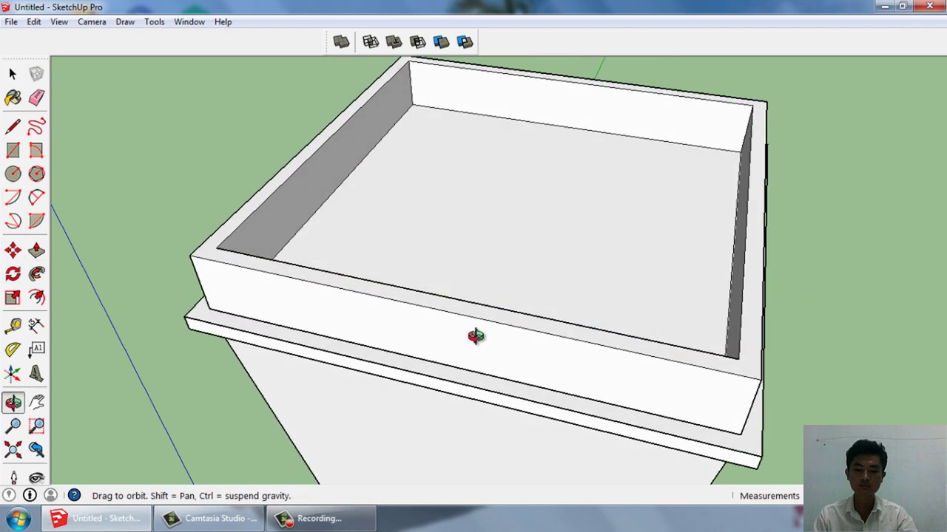
pyautogui.press('space')
pyautogui.click(474, 229)
pyautogui.click(437, 310)
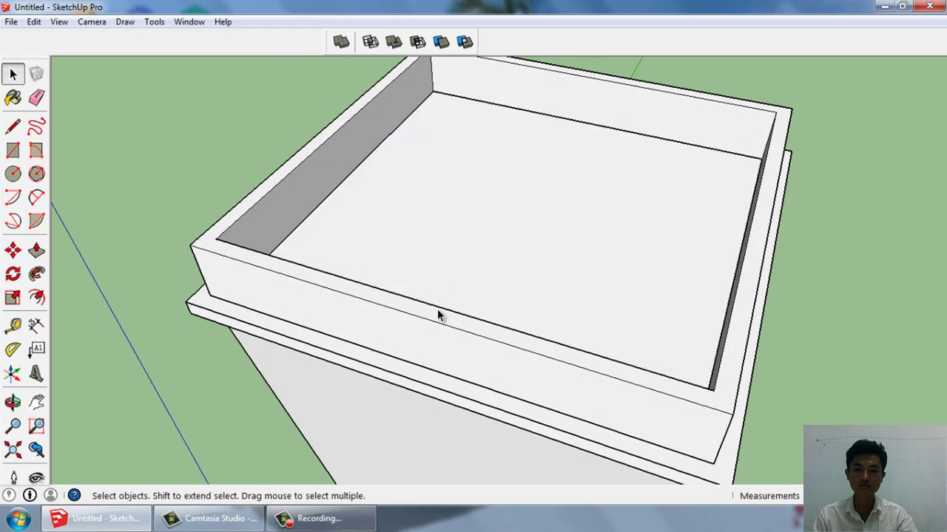
pyautogui.tripleClick(420, 339)
pyautogui.moveTo(420, 339)
pyautogui.mouseDown(button='middle')
pyautogui.moveTo(511, 321)
pyautogui.moveTo(532, 249)
pyautogui.moveTo(682, 271)
pyautogui.moveTo(523, 300)
pyautogui.moveTo(355, 313)
pyautogui.mouseUp(button='middle')
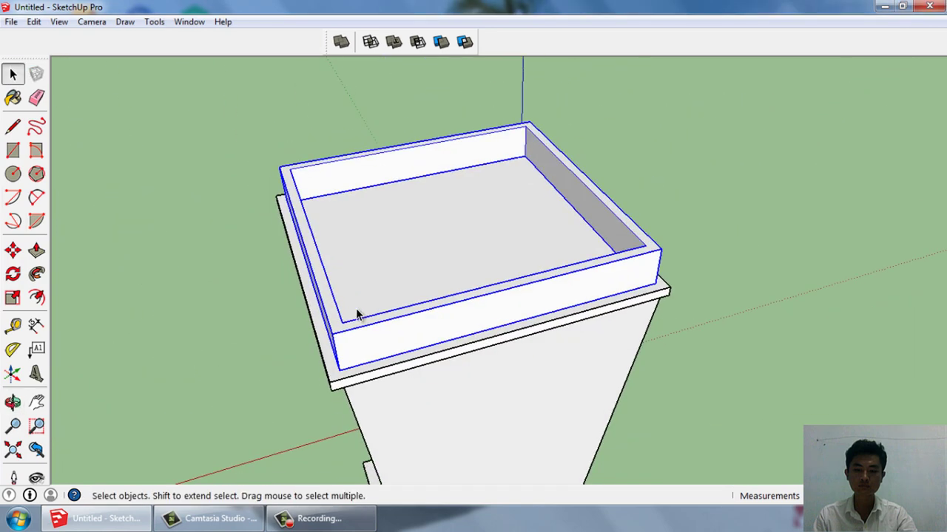
# Draw a rectangle covering the tray's open top
pyautogui.scroll(2, 474, 304)
pyautogui.moveTo(473, 304); pyautogui.dragTo(763, 368, button='middle')
pyautogui.click(763, 368)
pyautogui.scroll(4, 569, 322)
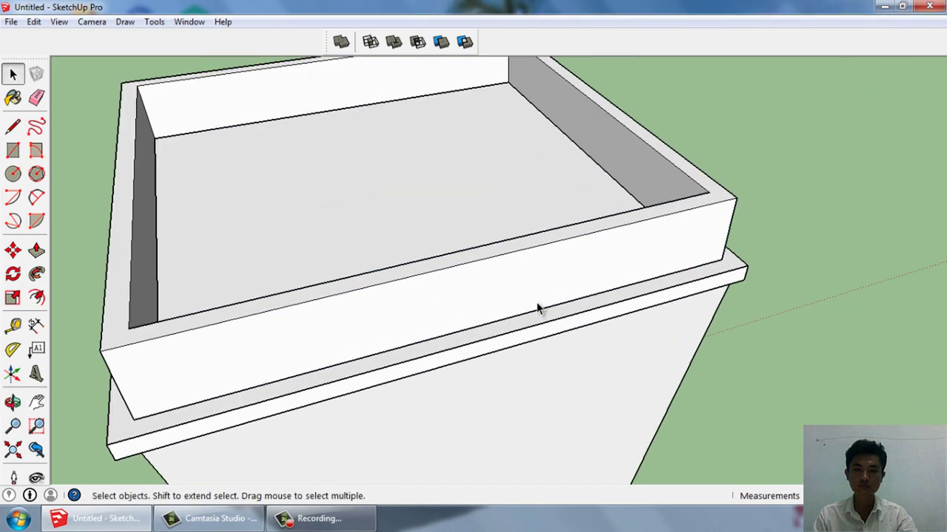
pyautogui.moveTo(537, 308); pyautogui.dragTo(521, 342, button='middle')
pyautogui.scroll(-2, 516, 317)
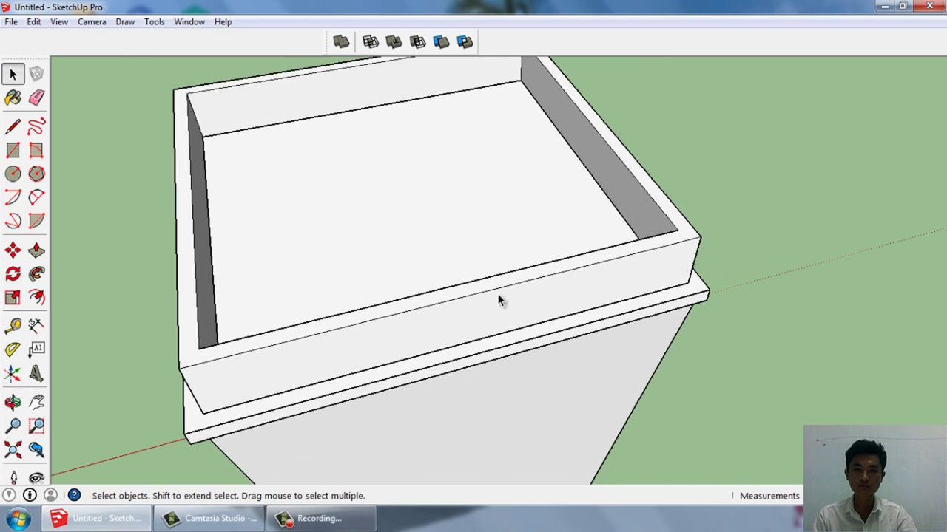
pyautogui.click(698, 236)
# Push the new top face upward to close the tray into a solid block
pyautogui.moveTo(615, 221); pyautogui.dragTo(554, 218)
pyautogui.press('space')
pyautogui.click(554, 218)
pyautogui.press('p')
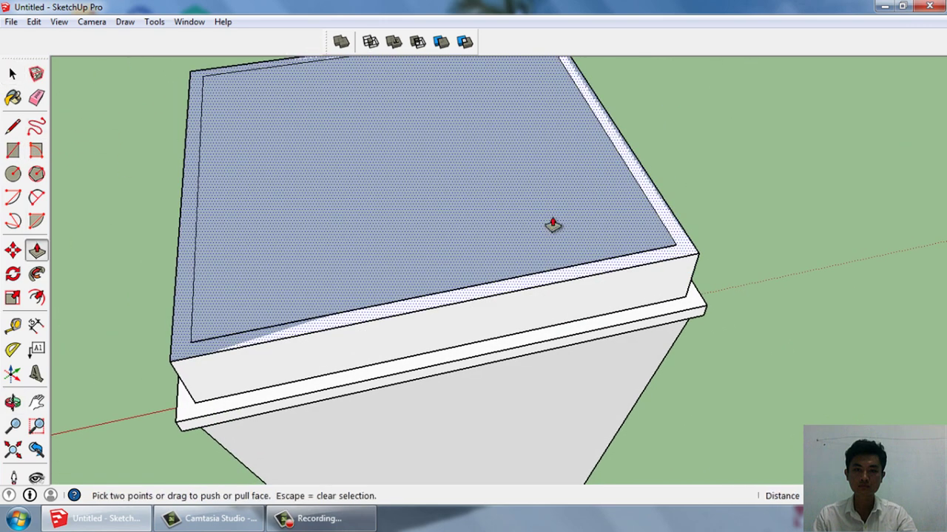
pyautogui.click(553, 215)
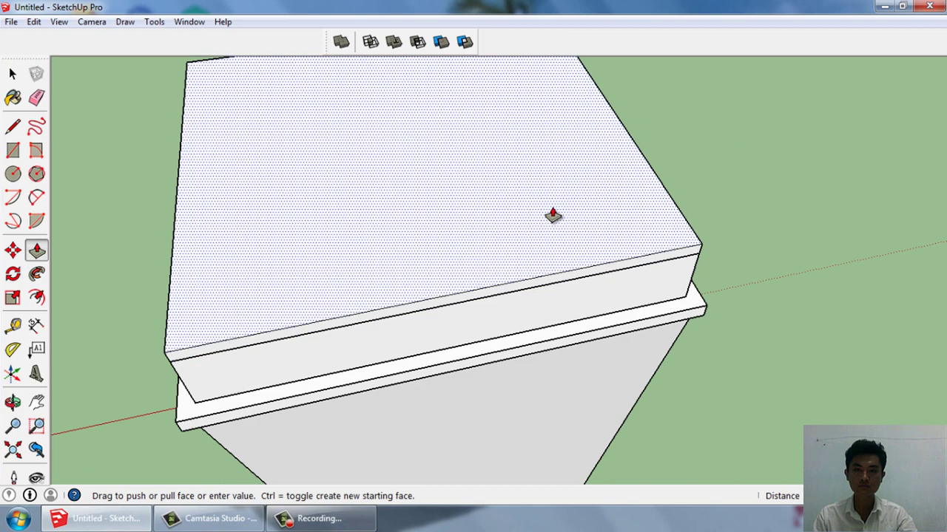
pyautogui.click(554, 214)
pyautogui.press('space')
pyautogui.moveTo(556, 211)
pyautogui.mouseDown(button='middle')
pyautogui.moveTo(376, 245)
pyautogui.moveTo(650, 276)
pyautogui.moveTo(581, 264)
pyautogui.moveTo(864, 323)
pyautogui.moveTo(685, 257)
pyautogui.mouseUp(button='middle')
pyautogui.scroll(-5, 684, 251)
pyautogui.moveTo(688, 214); pyautogui.dragTo(729, 258, button='middle')
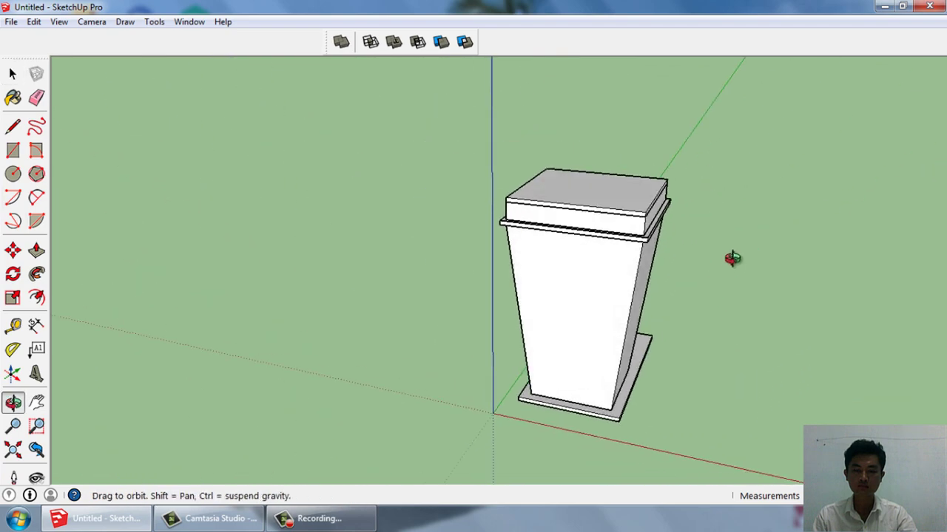
pyautogui.scroll(5, 669, 221)
pyautogui.moveTo(672, 210); pyautogui.dragTo(493, 224, button='middle')
pyautogui.scroll(2, 493, 223)
# Pull one side of the top lid outward in two pushes
pyautogui.scroll(2, 493, 251)
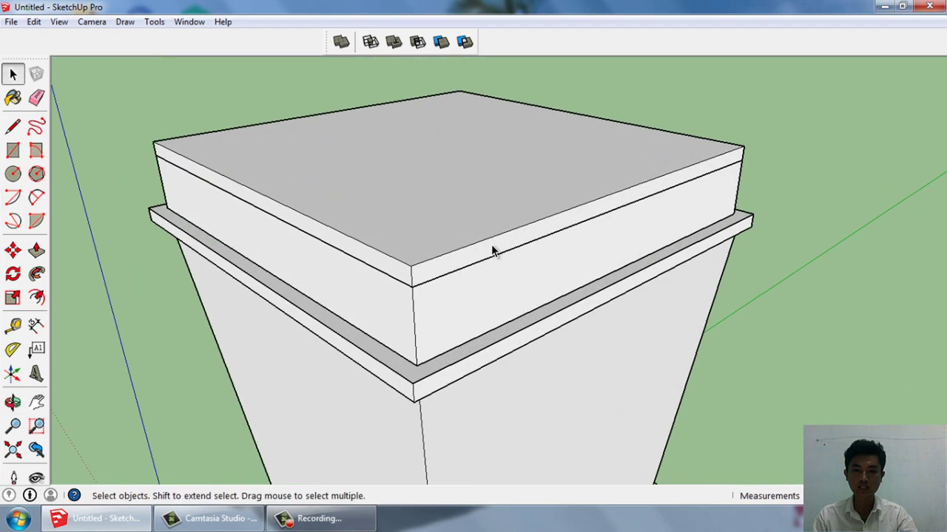
pyautogui.press('p')
pyautogui.moveTo(496, 250); pyautogui.dragTo(515, 255)
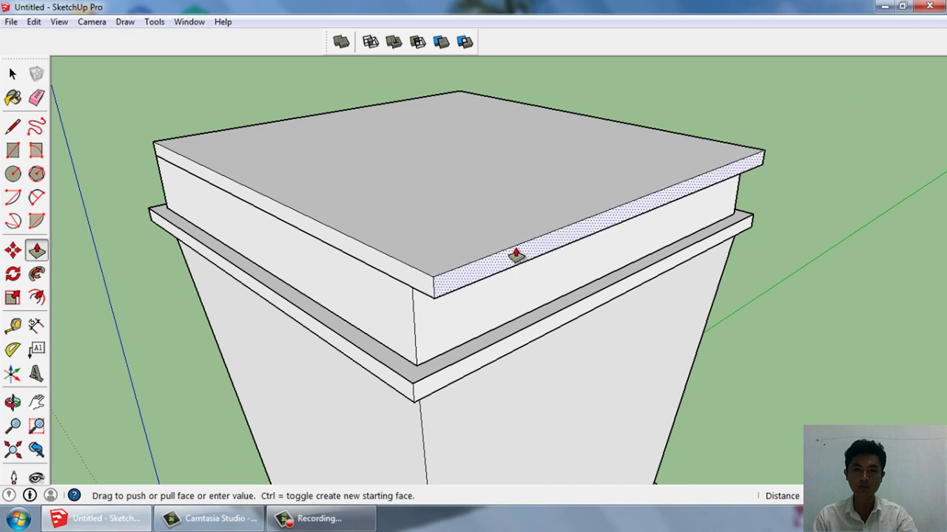
pyautogui.scroll(1, 513, 279)
pyautogui.scroll(2, 491, 271)
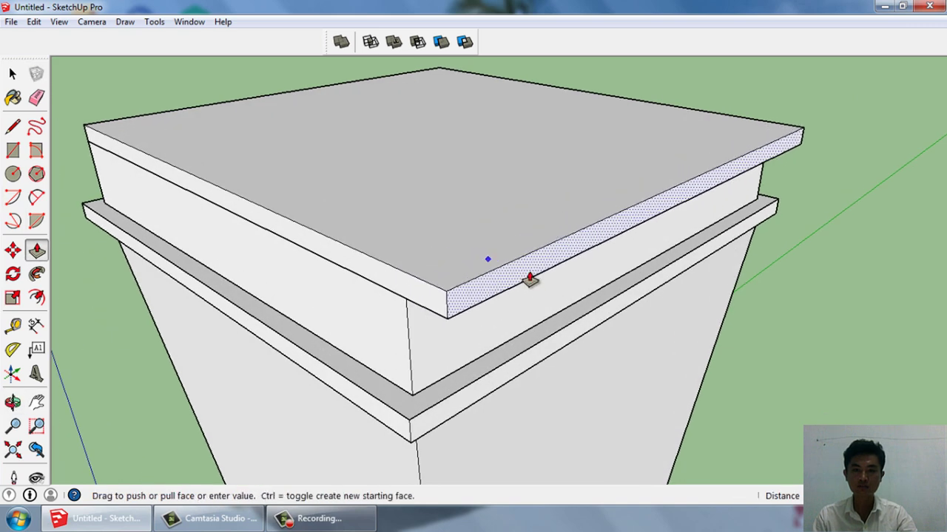
pyautogui.moveTo(530, 280); pyautogui.dragTo(528, 274)
pyautogui.press('space')
pyautogui.moveTo(528, 273)
pyautogui.mouseDown(button='middle')
pyautogui.moveTo(577, 305)
pyautogui.moveTo(536, 329)
pyautogui.mouseUp(button='middle')
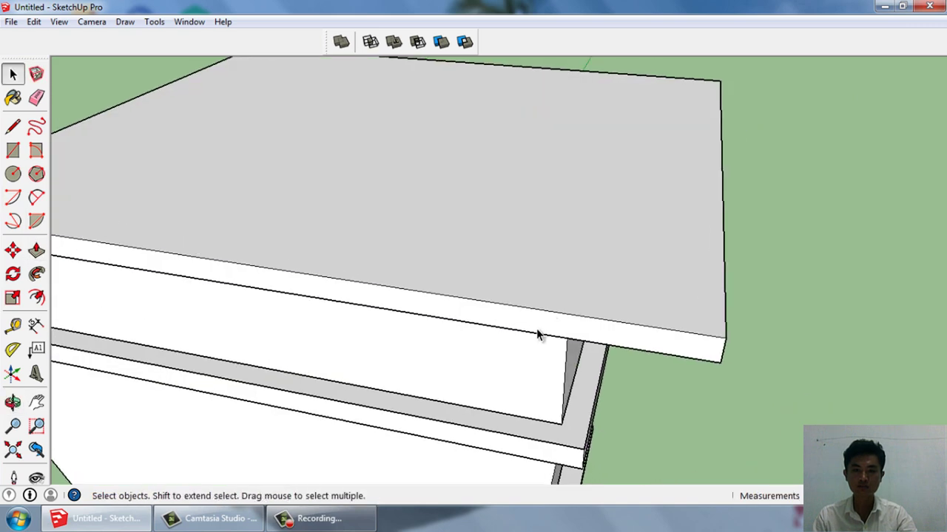
# Extend two more lid sides outward by the same amount using double-click Push/Pull
pyautogui.press('p')
pyautogui.doubleClick(525, 361)
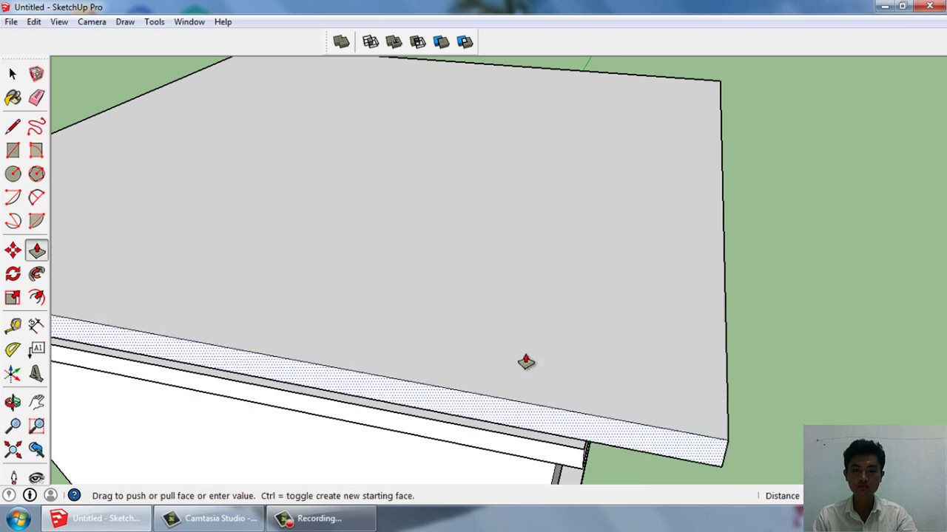
pyautogui.press('space')
pyautogui.scroll(-2, 468, 326)
pyautogui.moveTo(468, 327)
pyautogui.mouseDown(button='middle')
pyautogui.moveTo(696, 229)
pyautogui.moveTo(571, 346)
pyautogui.moveTo(619, 312)
pyautogui.moveTo(366, 260)
pyautogui.moveTo(405, 262)
pyautogui.mouseUp(button='middle')
pyautogui.press('p')
pyautogui.doubleClick(556, 364)
pyautogui.press('space')
pyautogui.scroll(-4, 371, 229)
pyautogui.scroll(3, 408, 270)
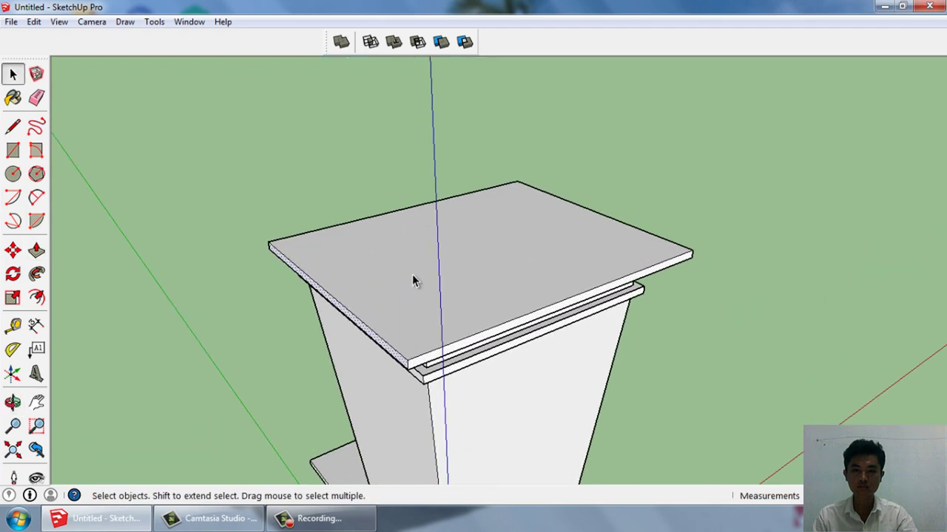
pyautogui.moveTo(435, 338); pyautogui.dragTo(395, 351, button='middle')
pyautogui.scroll(3, 395, 351)
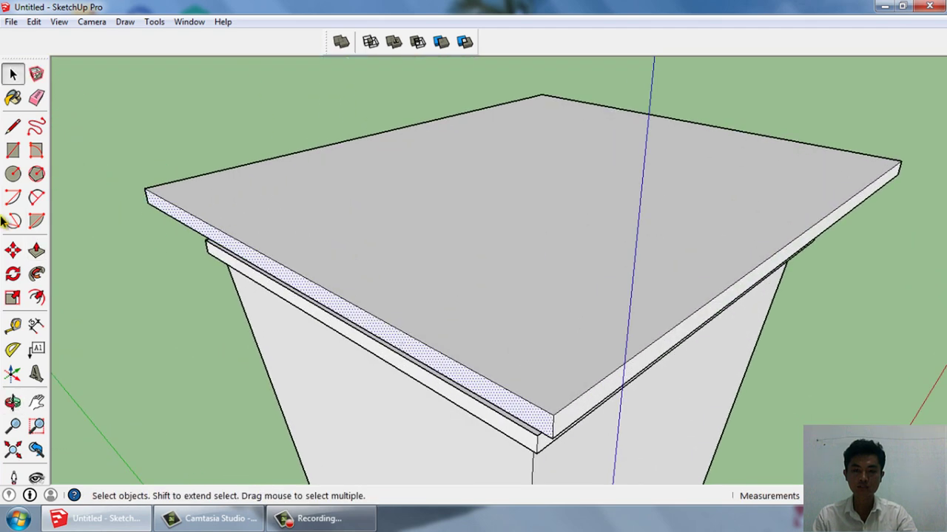
# Select the whole top slab and make it a component
pyautogui.click(13, 152)
pyautogui.scroll(2, 158, 174)
pyautogui.scroll(-2, 228, 236)
pyautogui.scroll(3, 443, 247)
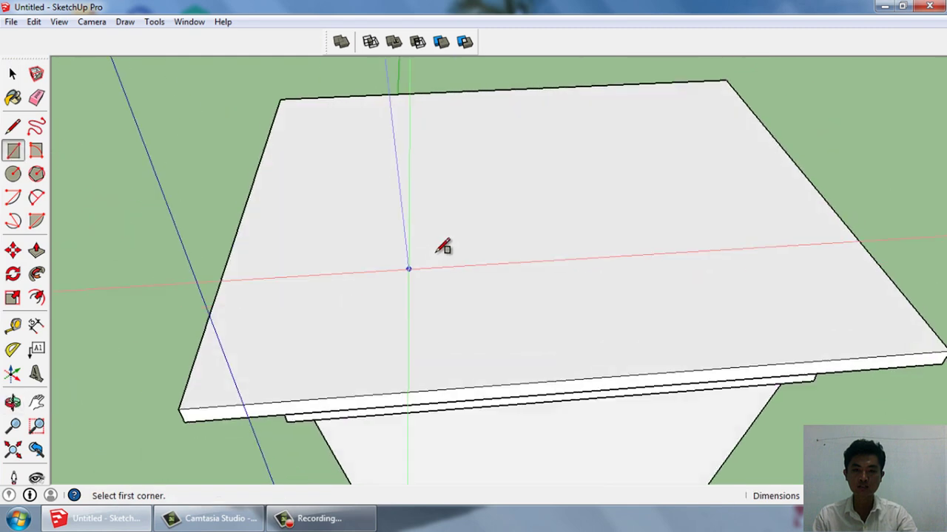
pyautogui.click(443, 253)
pyautogui.press('space')
pyautogui.tripleClick(471, 269)
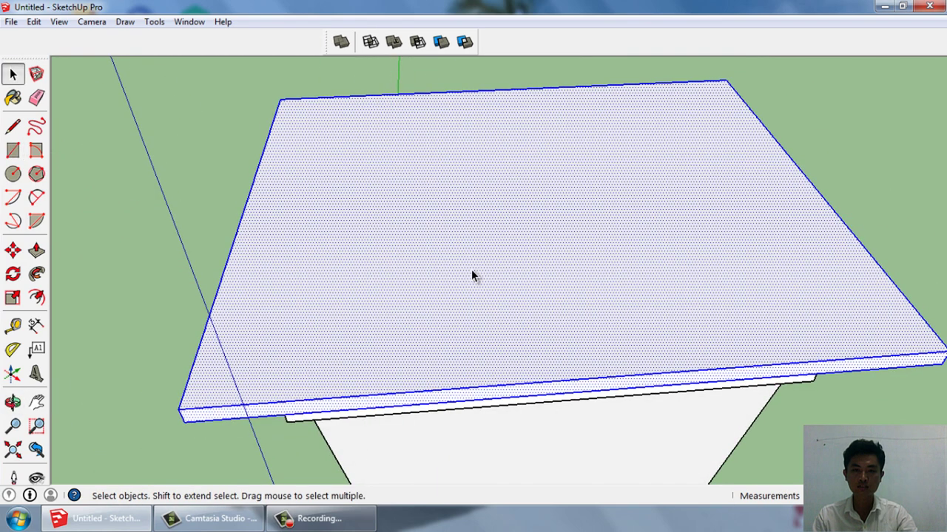
pyautogui.press('g')
pyautogui.press('Return')
# Draw a rectangle across the slab top from the far-left to the front-right corner
pyautogui.press('o')
pyautogui.moveTo(432, 298); pyautogui.dragTo(414, 281)
pyautogui.press('f')
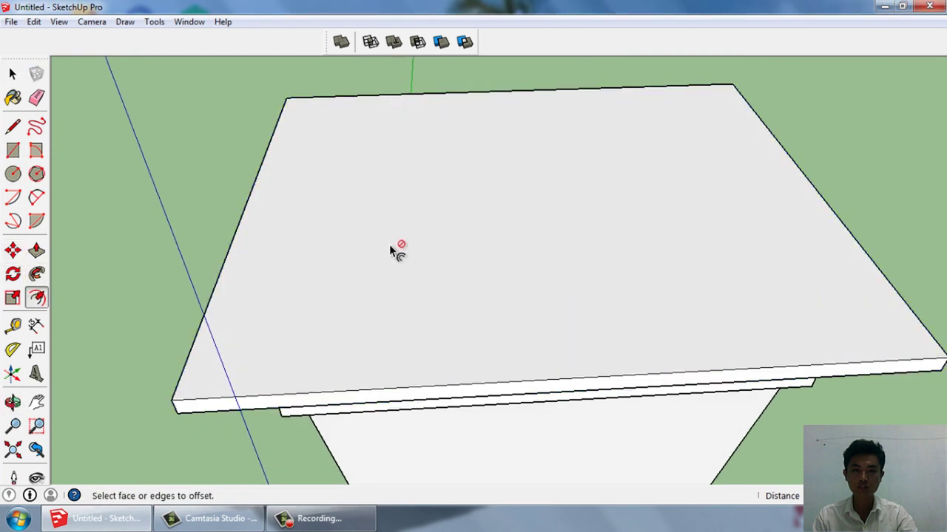
pyautogui.click(296, 95)
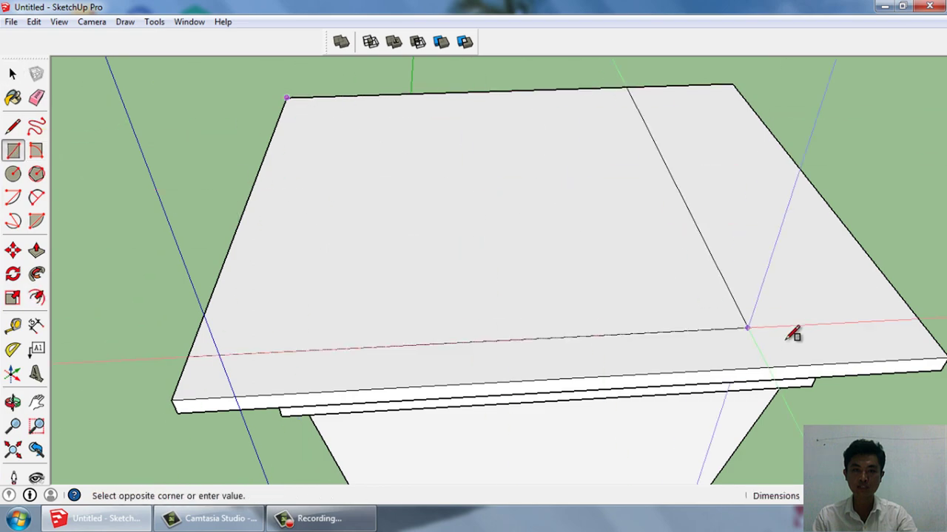
pyautogui.scroll(-1, 794, 332)
pyautogui.click(896, 357)
pyautogui.click(618, 315)
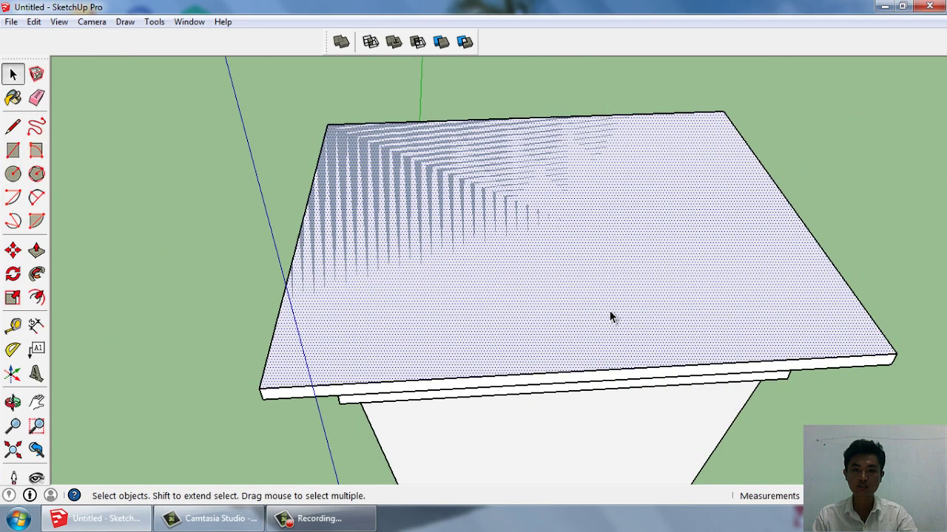
pyautogui.moveTo(611, 316)
pyautogui.mouseDown(button='middle')
pyautogui.moveTo(445, 300)
pyautogui.moveTo(464, 292)
pyautogui.mouseUp(button='middle')
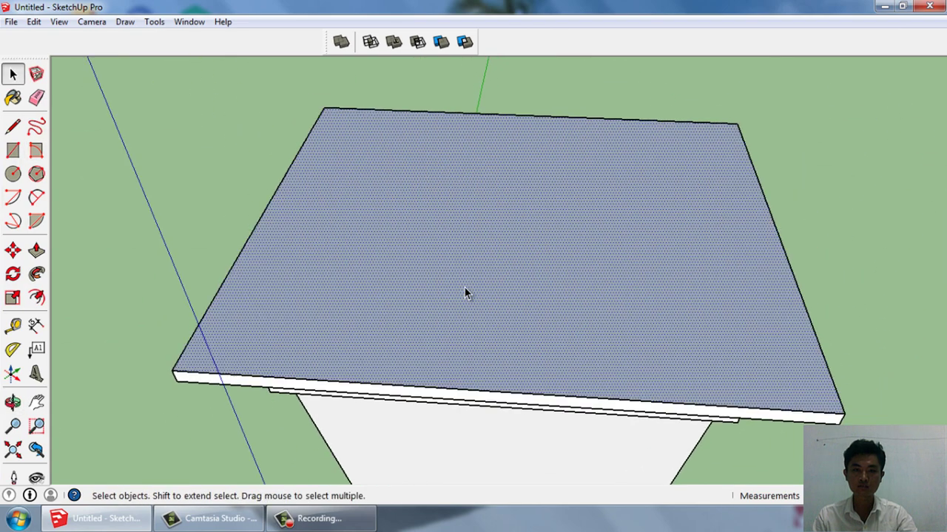
# Offset the slab's top face outline inward by 20
pyautogui.click(35, 298)
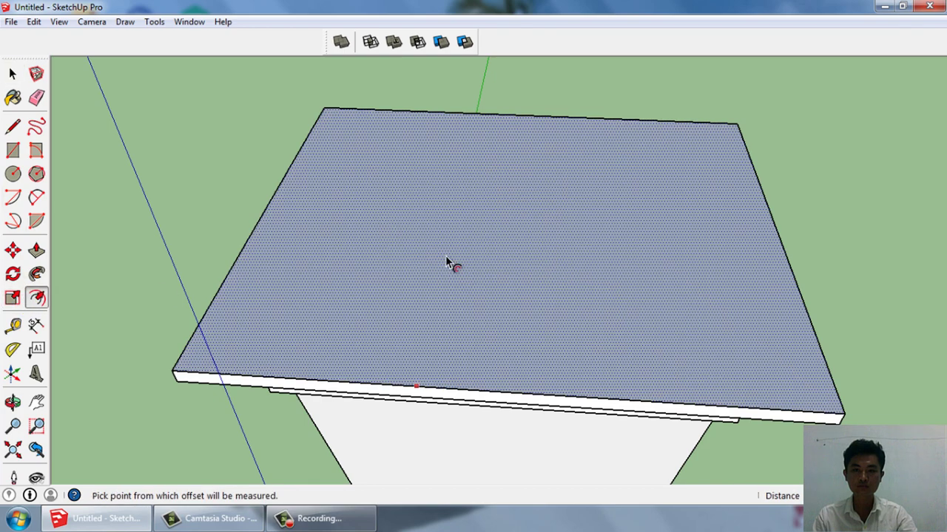
pyautogui.write('20')
pyautogui.press('Return')
pyautogui.press('space')
pyautogui.moveTo(353, 260)
pyautogui.mouseDown(button='middle')
pyautogui.moveTo(458, 304)
pyautogui.moveTo(367, 306)
pyautogui.moveTo(482, 302)
pyautogui.moveTo(468, 401)
pyautogui.mouseUp(button='middle')
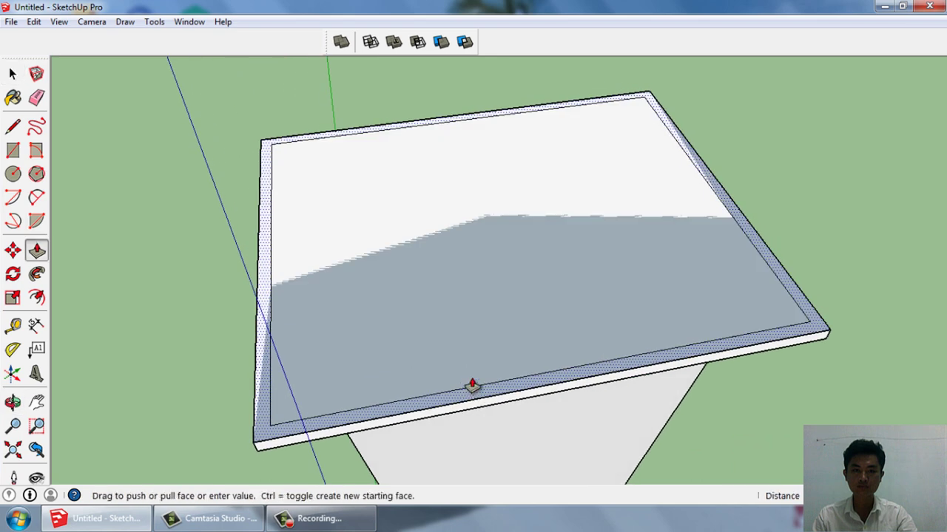
# Raise the 20-wide border ring upward into a rim above the slab
pyautogui.moveTo(472, 386); pyautogui.dragTo(474, 374)
pyautogui.press('space')
pyautogui.moveTo(629, 343)
pyautogui.mouseDown(button='middle')
pyautogui.moveTo(501, 180)
pyautogui.moveTo(520, 220)
pyautogui.moveTo(391, 228)
pyautogui.moveTo(442, 249)
pyautogui.moveTo(445, 194)
pyautogui.mouseUp(button='middle')
pyautogui.scroll(5, 487, 237)
pyautogui.moveTo(630, 215)
pyautogui.mouseDown(button='middle')
pyautogui.moveTo(556, 266)
pyautogui.moveTo(469, 270)
pyautogui.mouseUp(button='middle')
pyautogui.scroll(3, 494, 358)
pyautogui.moveTo(494, 360)
pyautogui.mouseDown(button='middle')
pyautogui.moveTo(503, 363)
pyautogui.moveTo(469, 345)
pyautogui.moveTo(587, 182)
pyautogui.moveTo(412, 192)
pyautogui.moveTo(439, 215)
pyautogui.moveTo(450, 204)
pyautogui.moveTo(588, 216)
pyautogui.moveTo(562, 267)
pyautogui.moveTo(539, 281)
pyautogui.mouseUp(button='middle')
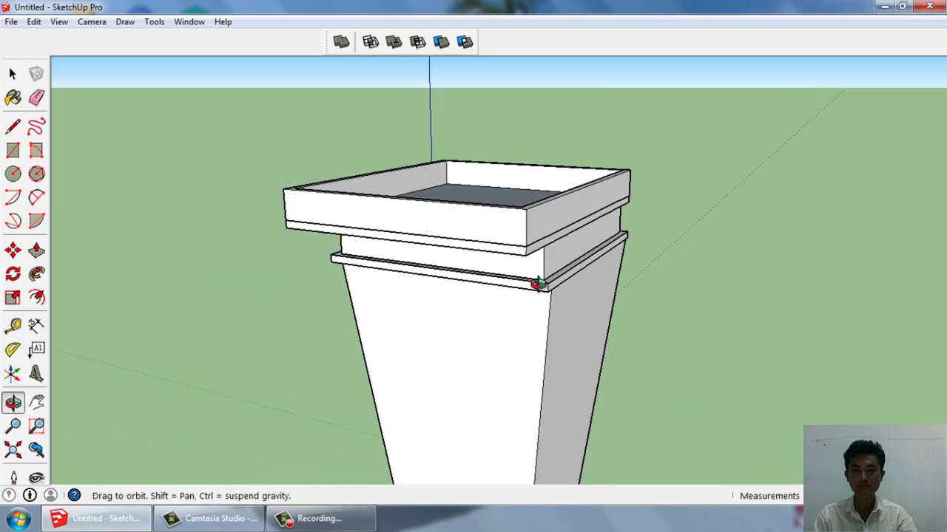
pyautogui.scroll(2, 539, 281)
pyautogui.scroll(2, 554, 249)
pyautogui.moveTo(554, 249); pyautogui.dragTo(461, 250, button='middle')
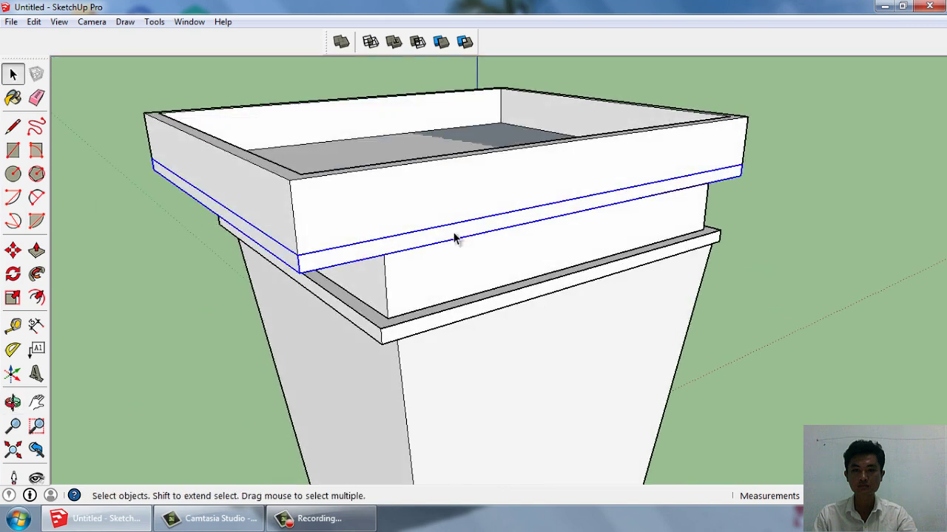
# Push/Pull the thin strip face under the tray outward into a narrow projecting ledge
pyautogui.scroll(1, 455, 239)
pyautogui.doubleClick(454, 239)
pyautogui.click(454, 239)
pyautogui.press('p')
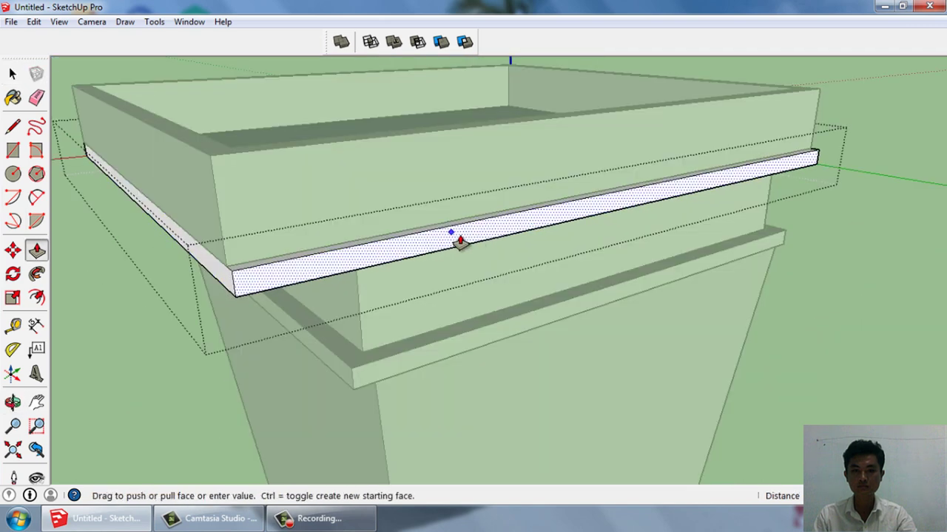
pyautogui.moveTo(456, 239); pyautogui.dragTo(459, 244)
pyautogui.press('space')
pyautogui.moveTo(460, 241)
pyautogui.mouseDown(button='middle')
pyautogui.moveTo(849, 341)
pyautogui.moveTo(557, 304)
pyautogui.moveTo(535, 332)
pyautogui.mouseUp(button='middle')
pyautogui.click(556, 303)
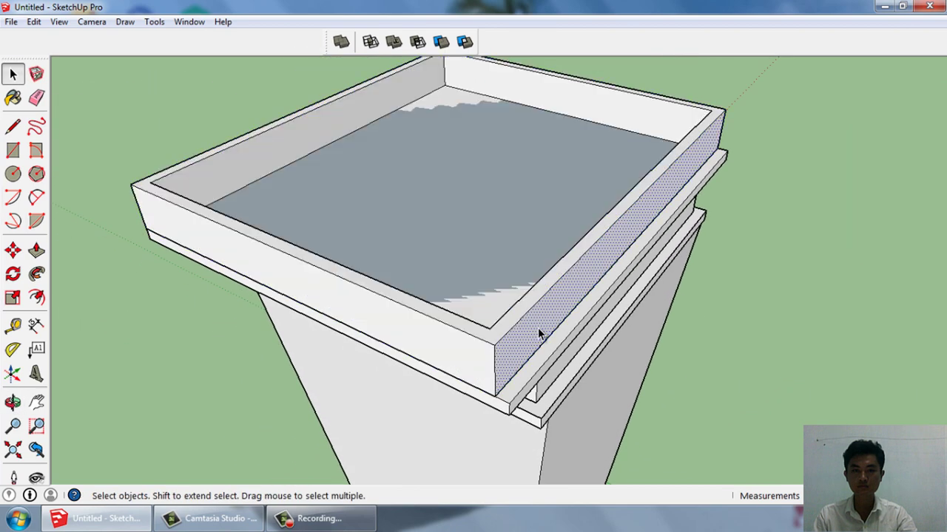
pyautogui.click(764, 343)
pyautogui.moveTo(764, 344)
pyautogui.mouseDown(button='middle')
pyautogui.moveTo(651, 307)
pyautogui.moveTo(705, 179)
pyautogui.moveTo(735, 178)
pyautogui.moveTo(503, 197)
pyautogui.moveTo(530, 182)
pyautogui.moveTo(691, 323)
pyautogui.mouseUp(button='middle')
pyautogui.scroll(-3, 545, 175)
# Orbit beneath the base plinth and offset its underside face inward by 20
pyautogui.scroll(4, 569, 373)
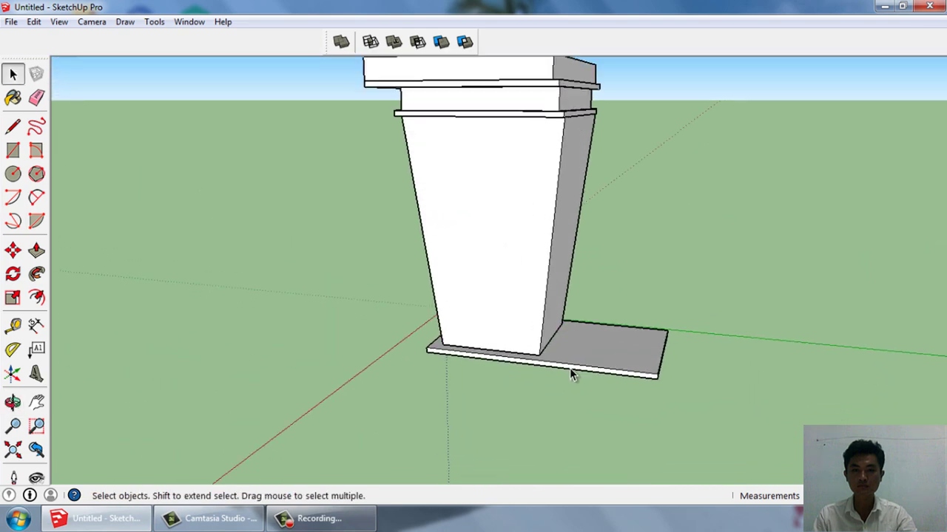
pyautogui.moveTo(570, 371)
pyautogui.mouseDown(button='middle')
pyautogui.moveTo(582, 286)
pyautogui.moveTo(615, 243)
pyautogui.mouseUp(button='middle')
pyautogui.scroll(3, 515, 294)
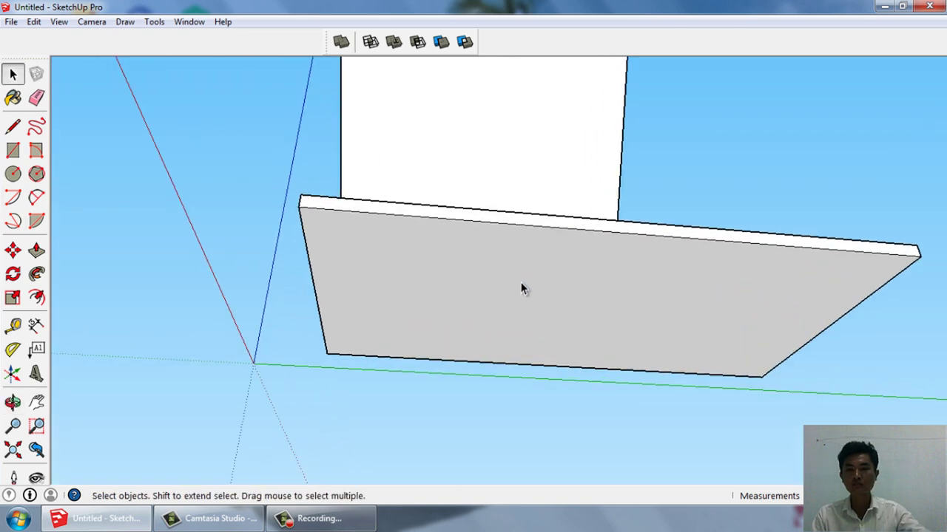
pyautogui.moveTo(511, 294); pyautogui.dragTo(532, 226, button='middle')
pyautogui.scroll(2, 500, 194)
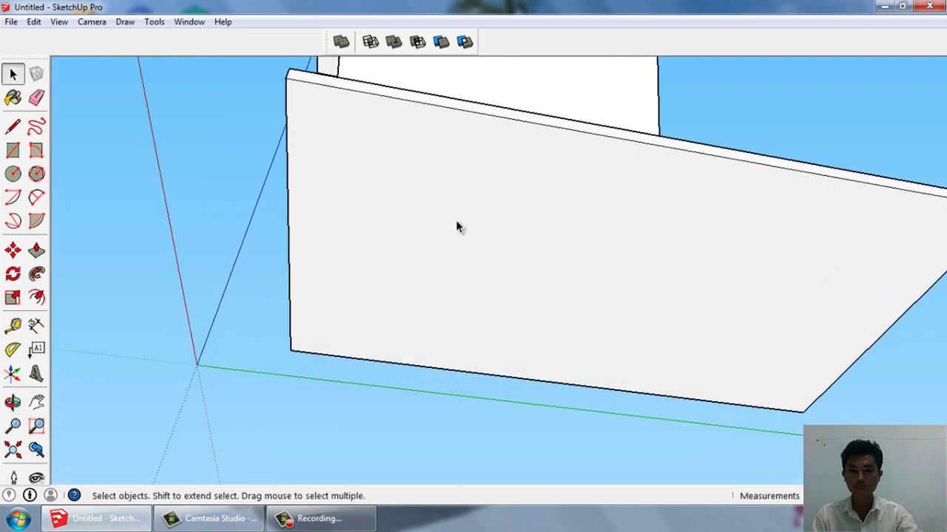
pyautogui.click(36, 197)
pyautogui.click(12, 151)
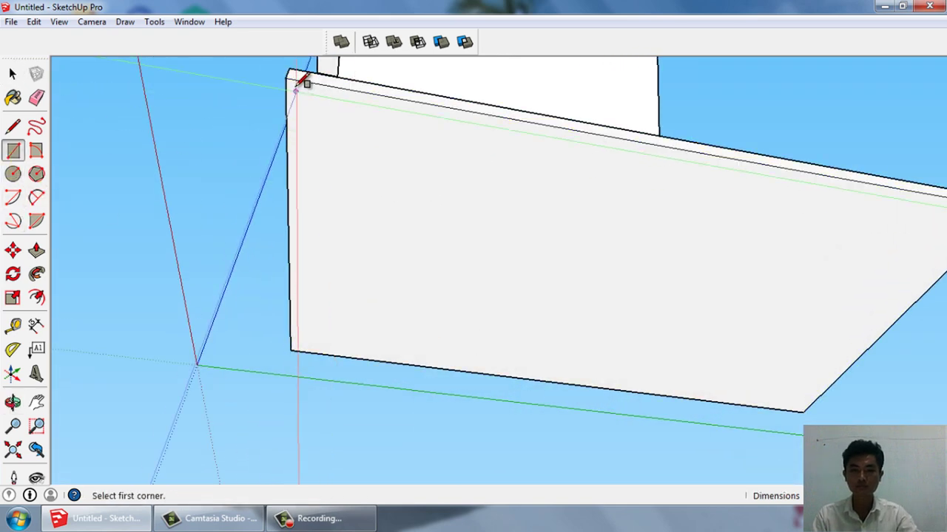
pyautogui.click(299, 79)
pyautogui.scroll(-3, 547, 303)
pyautogui.scroll(4, 684, 368)
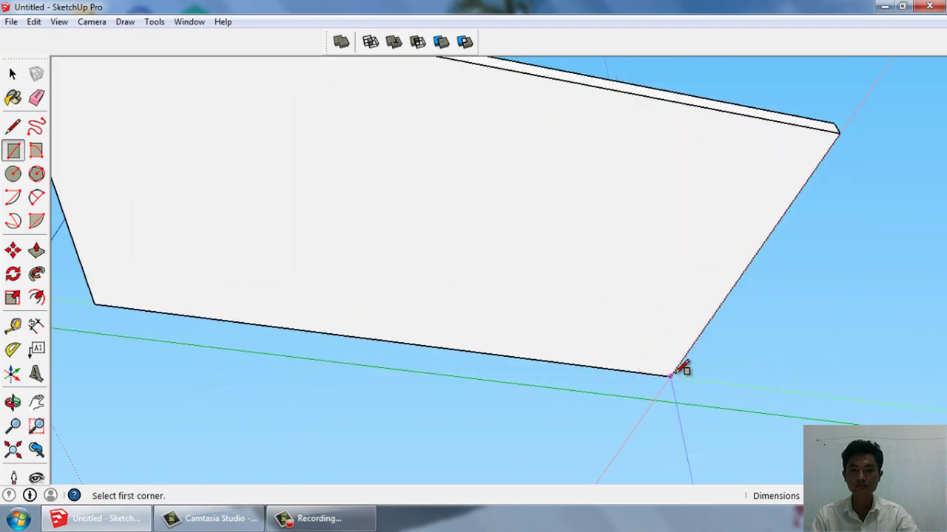
pyautogui.click(36, 297)
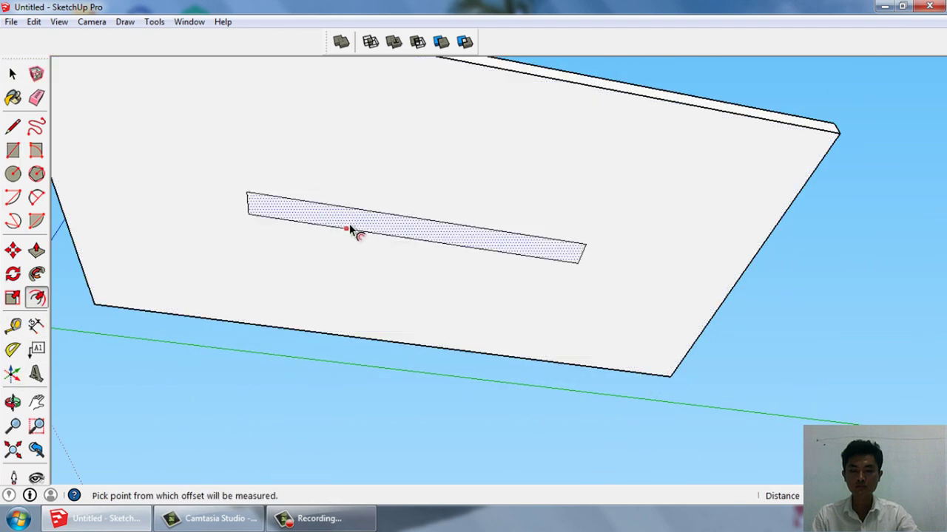
pyautogui.click(351, 229)
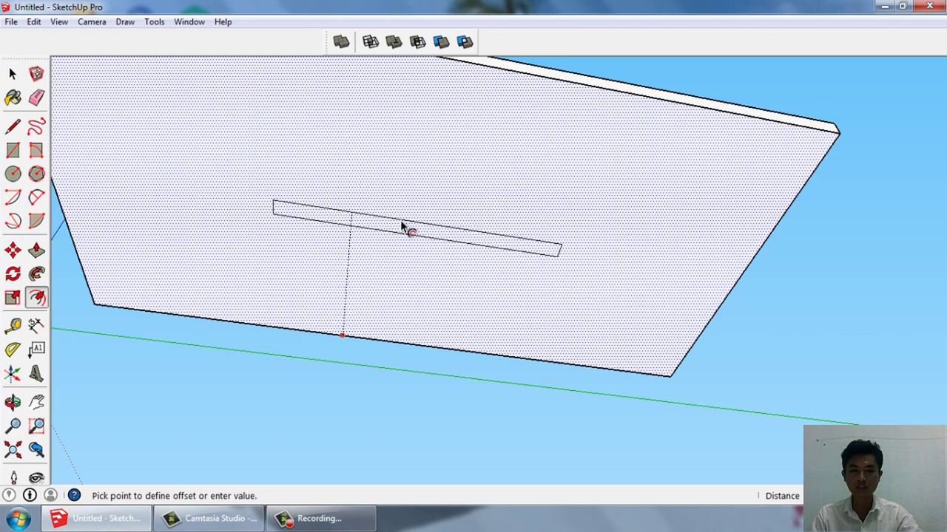
pyautogui.write('20')
pyautogui.press('Return')
pyautogui.press('space')
# Add a second inset border inside the inner underside face of the base
pyautogui.moveTo(395, 218)
pyautogui.mouseDown(button='middle')
pyautogui.moveTo(528, 238)
pyautogui.moveTo(555, 217)
pyautogui.moveTo(516, 269)
pyautogui.mouseUp(button='middle')
pyautogui.scroll(3, 343, 122)
pyautogui.click(344, 117)
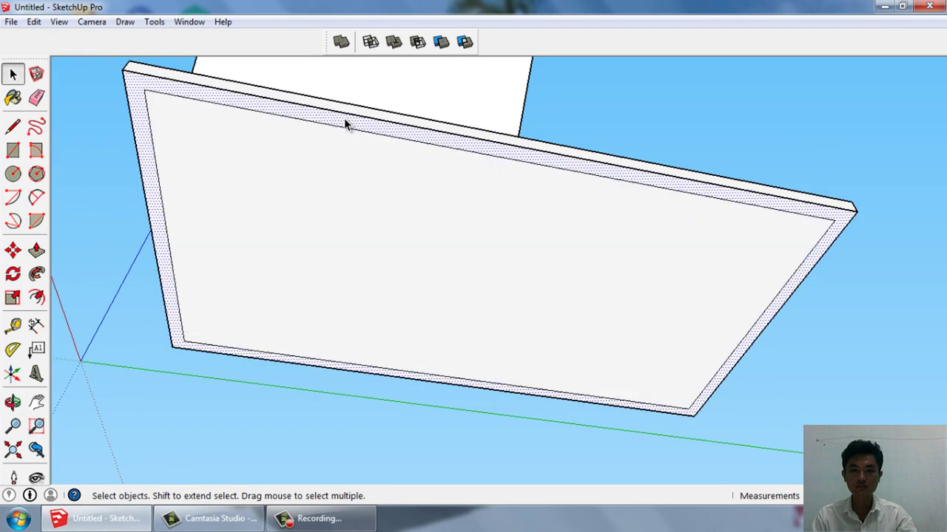
pyautogui.press('Escape')
pyautogui.click(322, 213)
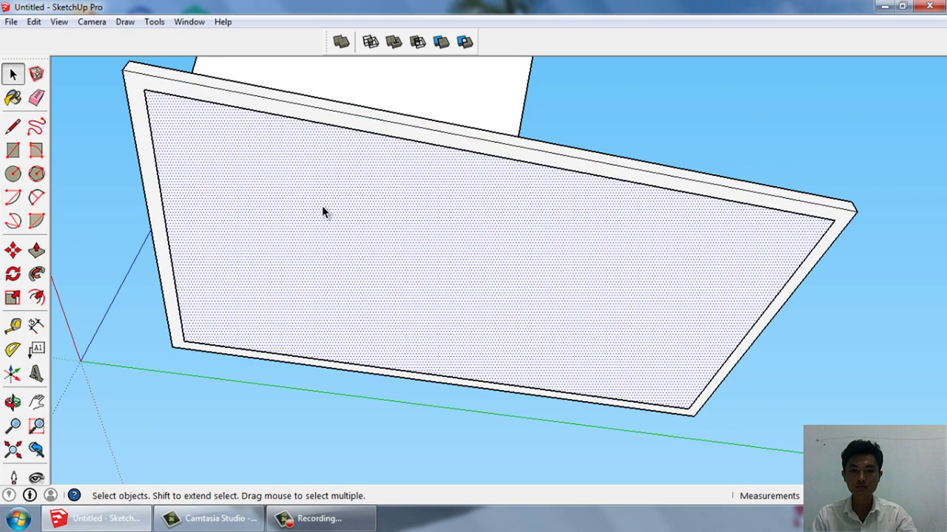
pyautogui.click(40, 298)
pyautogui.click(161, 199)
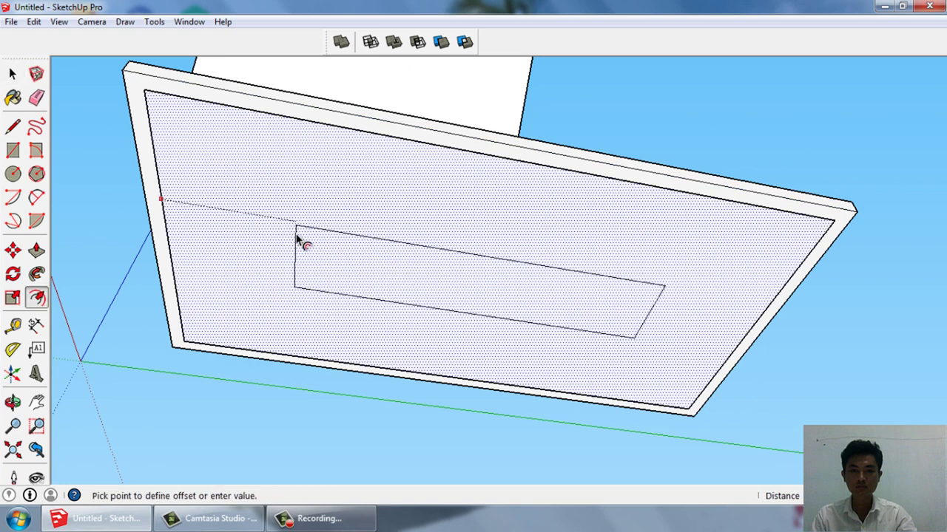
pyautogui.click(296, 238)
pyautogui.scroll(2, 127, 180)
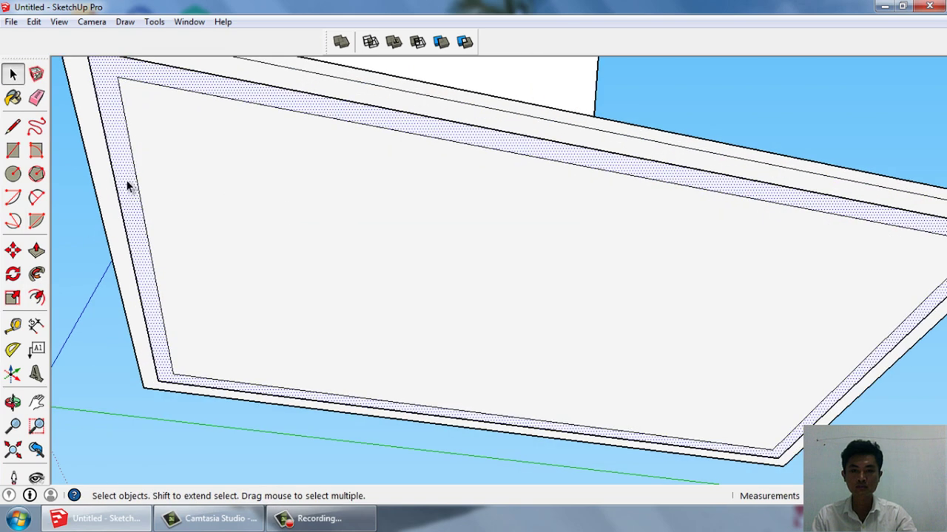
# Pull the inset border ring downward to form the skirt beneath the base
pyautogui.press('p')
pyautogui.click(127, 180)
pyautogui.click(122, 215)
pyautogui.press('space')
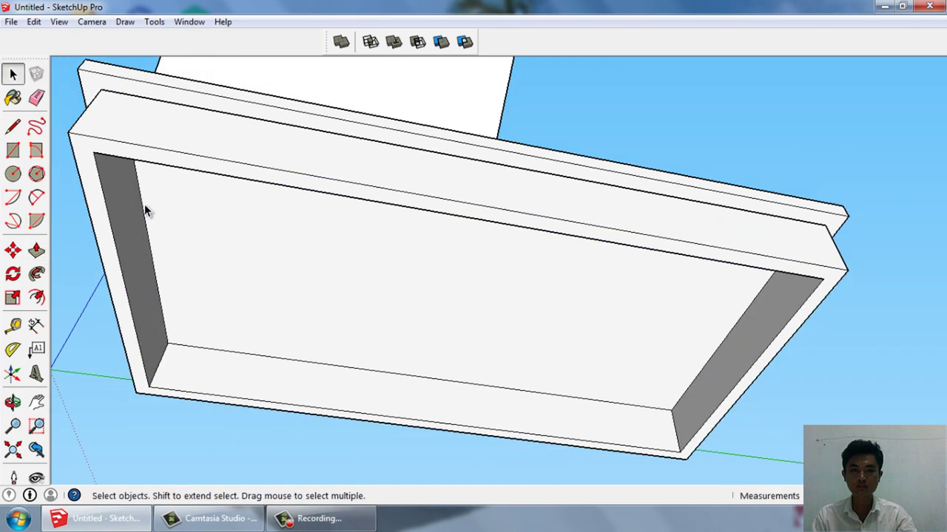
# Select the skirt and make it a component
pyautogui.moveTo(148, 207)
pyautogui.mouseDown(button='middle')
pyautogui.moveTo(328, 291)
pyautogui.moveTo(369, 348)
pyautogui.moveTo(343, 383)
pyautogui.moveTo(528, 429)
pyautogui.moveTo(583, 381)
pyautogui.moveTo(527, 325)
pyautogui.moveTo(501, 252)
pyautogui.moveTo(516, 399)
pyautogui.moveTo(539, 459)
pyautogui.moveTo(448, 363)
pyautogui.moveTo(492, 303)
pyautogui.moveTo(482, 271)
pyautogui.moveTo(351, 294)
pyautogui.moveTo(471, 291)
pyautogui.moveTo(478, 258)
pyautogui.moveTo(515, 249)
pyautogui.moveTo(370, 302)
pyautogui.mouseUp(button='middle')
pyautogui.click(342, 384)
pyautogui.press('g')
pyautogui.press('Return')
# Select the entire raised tray rim and create a separate rim component from it
pyautogui.scroll(3, 477, 293)
pyautogui.scroll(2, 467, 258)
pyautogui.scroll(2, 417, 279)
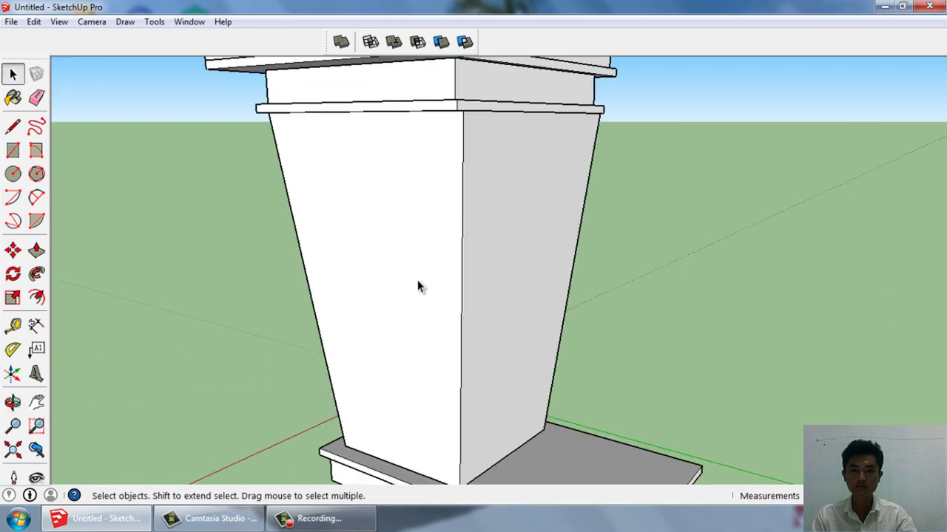
pyautogui.moveTo(417, 280)
pyautogui.mouseDown(button='middle')
pyautogui.moveTo(443, 252)
pyautogui.moveTo(484, 258)
pyautogui.moveTo(429, 369)
pyautogui.moveTo(312, 127)
pyautogui.moveTo(469, 209)
pyautogui.moveTo(397, 245)
pyautogui.mouseUp(button='middle')
pyautogui.scroll(-2, 429, 369)
pyautogui.scroll(2, 312, 127)
pyautogui.scroll(-1, 397, 244)
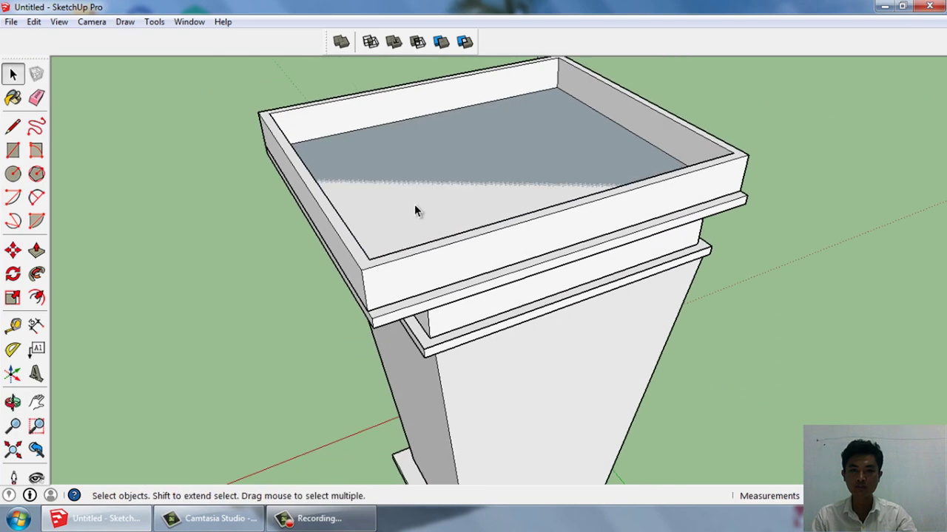
pyautogui.scroll(2, 416, 207)
pyautogui.click(477, 187)
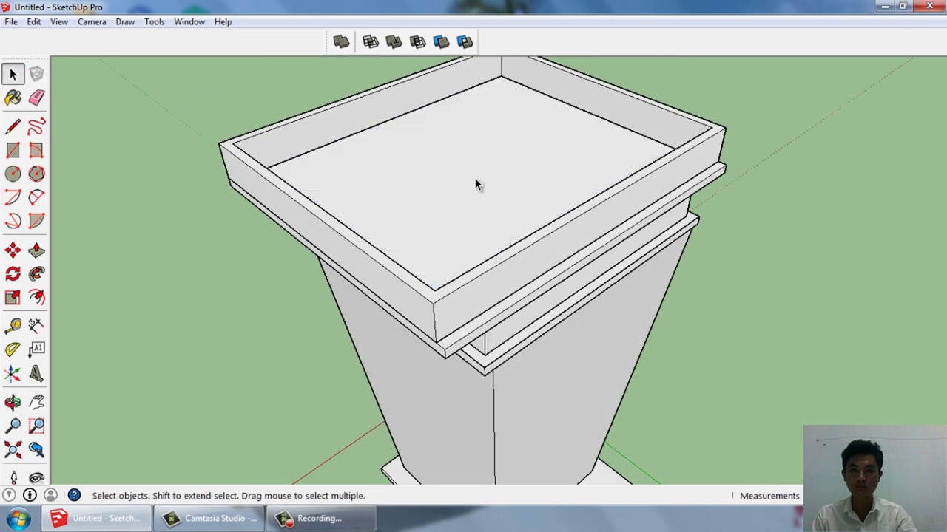
pyautogui.moveTo(475, 184); pyautogui.dragTo(575, 226, button='middle')
pyautogui.click(579, 224)
pyautogui.moveTo(637, 298); pyautogui.dragTo(411, 326, button='middle')
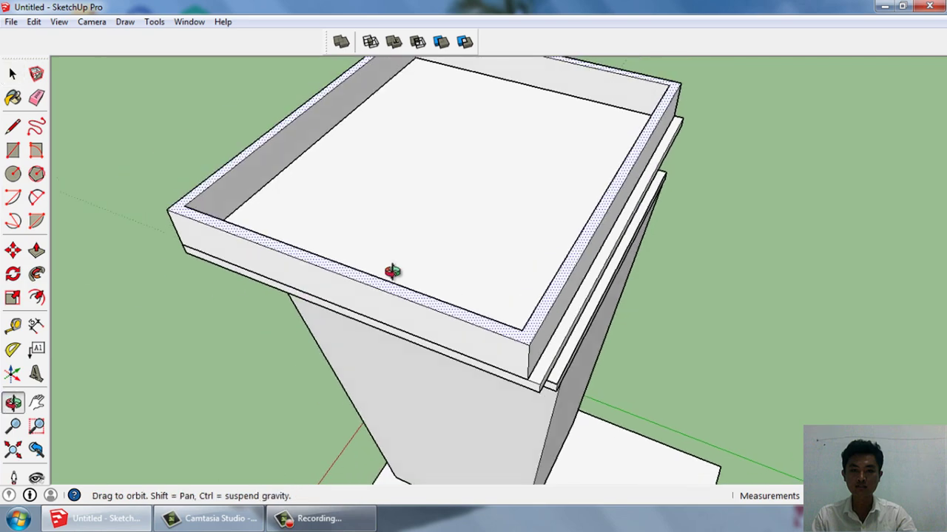
pyautogui.tripleClick(411, 326)
pyautogui.press('g')
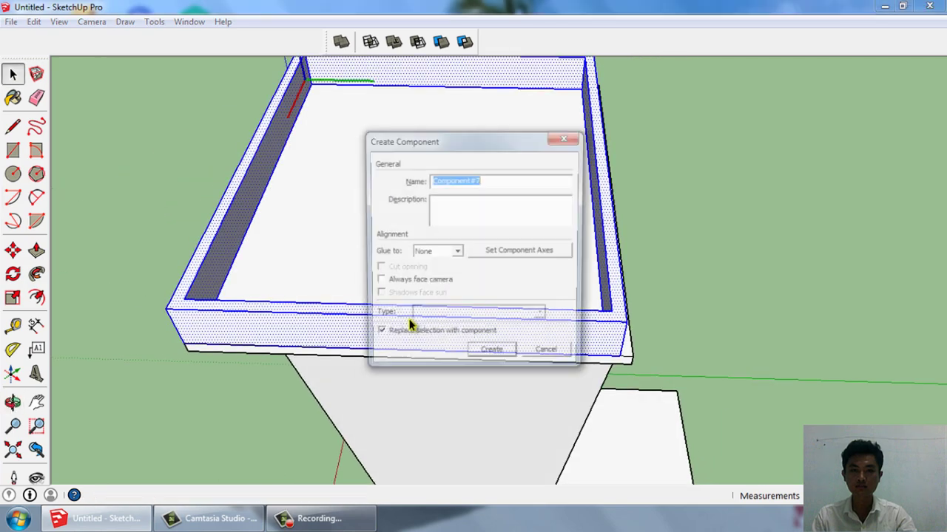
pyautogui.press('Return')
pyautogui.moveTo(678, 254)
pyautogui.mouseDown(button='middle')
pyautogui.moveTo(676, 224)
pyautogui.moveTo(633, 172)
pyautogui.mouseUp(button='middle')
# Draw a diagonal line across the rim top to outline the mitered rail strip
pyautogui.scroll(2, 621, 193)
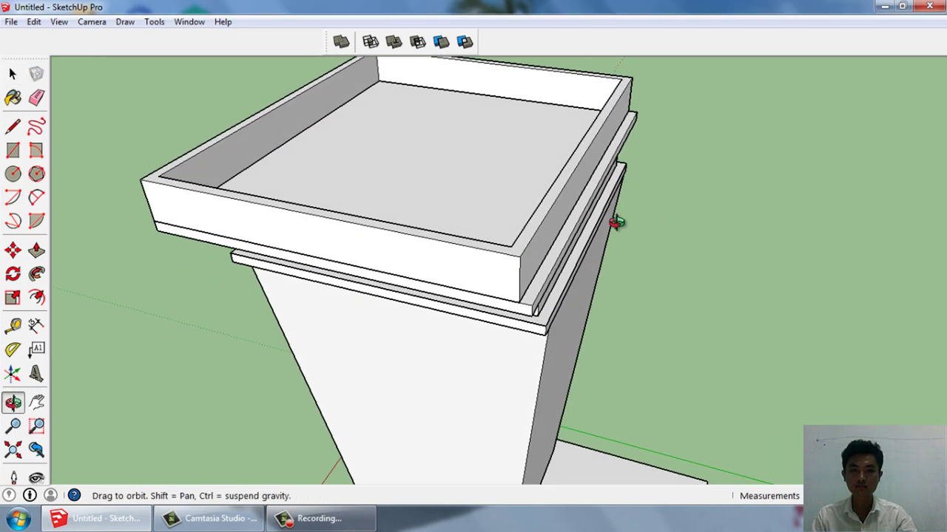
pyautogui.scroll(2, 576, 251)
pyautogui.scroll(2, 542, 284)
pyautogui.scroll(2, 548, 288)
pyautogui.scroll(-2, 352, 233)
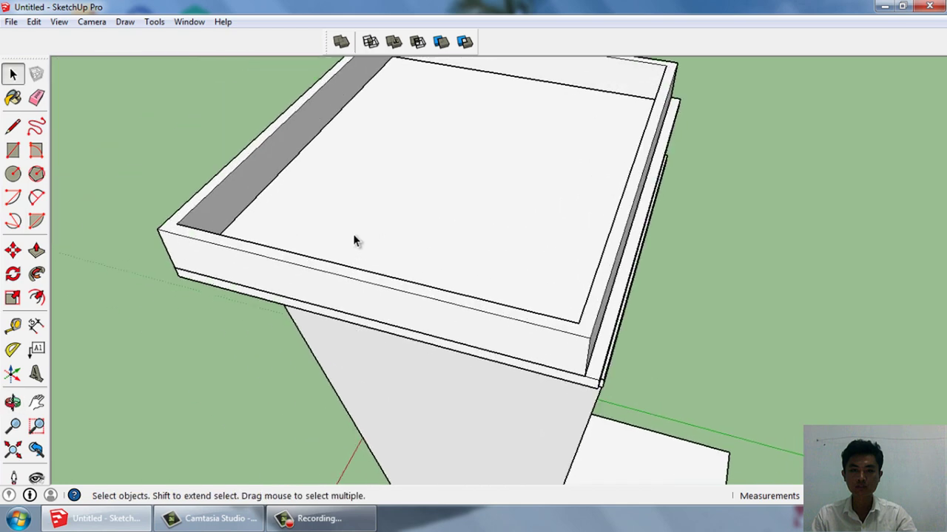
pyautogui.scroll(-1, 355, 236)
pyautogui.click(12, 127)
pyautogui.scroll(2, 186, 220)
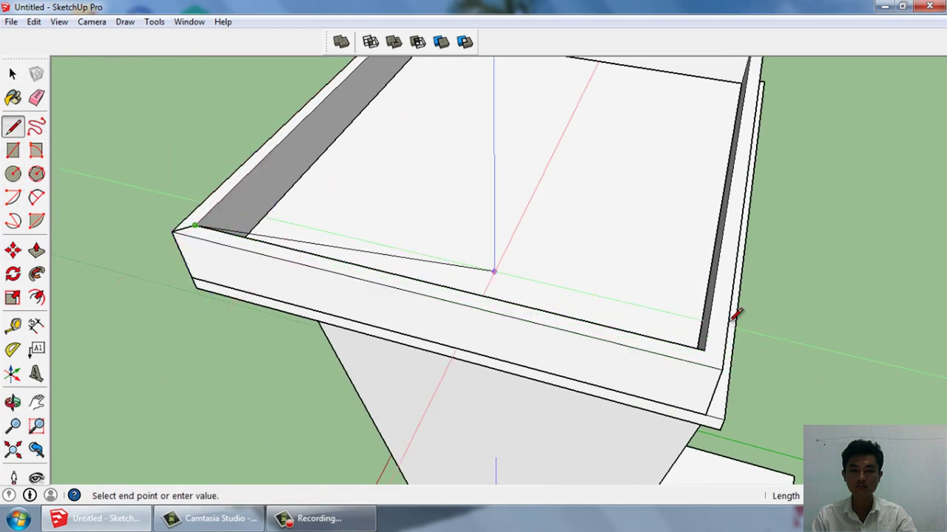
pyautogui.click(725, 356)
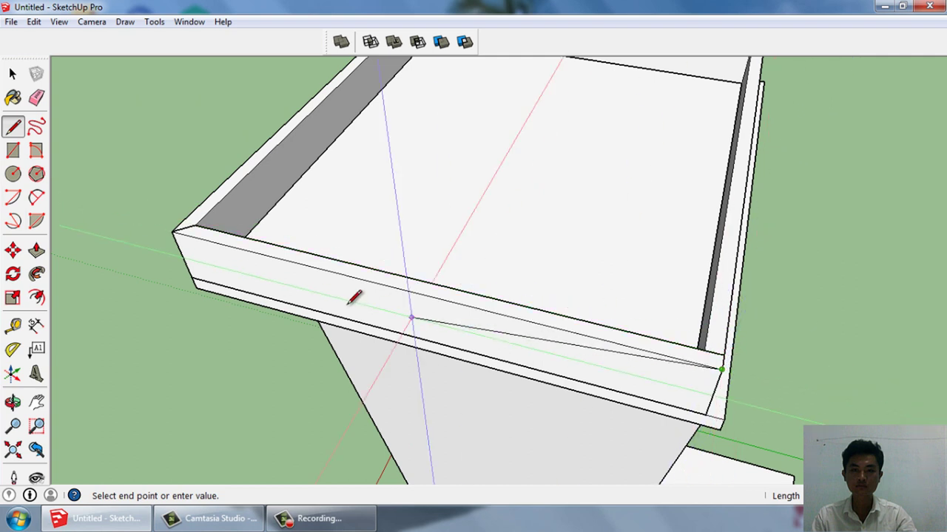
pyautogui.click(175, 231)
pyautogui.press('space')
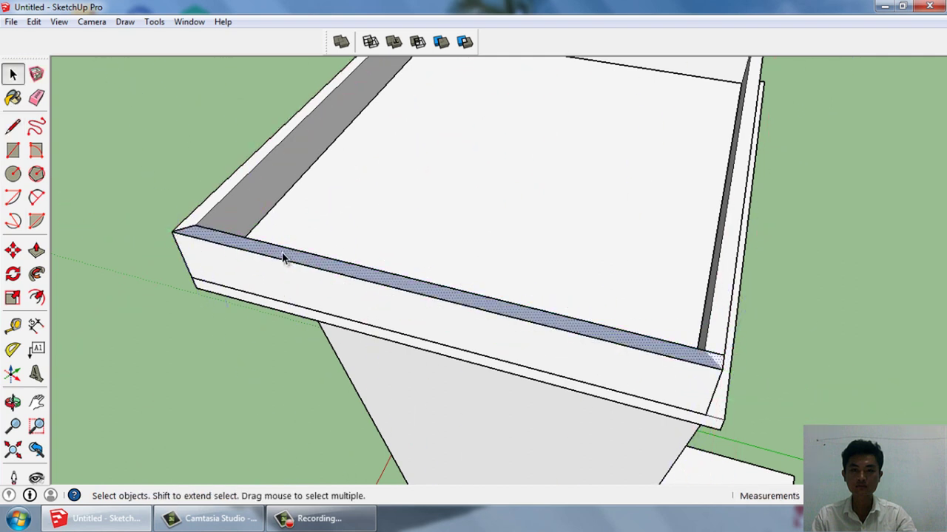
# Push the strip face down through the rim and make the separated strip a component
pyautogui.moveTo(283, 271); pyautogui.dragTo(292, 302)
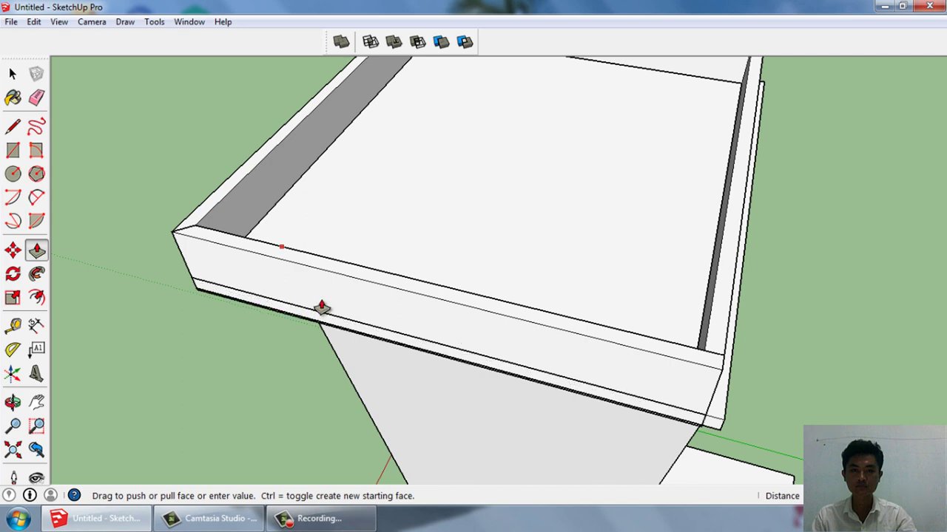
pyautogui.scroll(3, 326, 305)
pyautogui.scroll(-3, 336, 303)
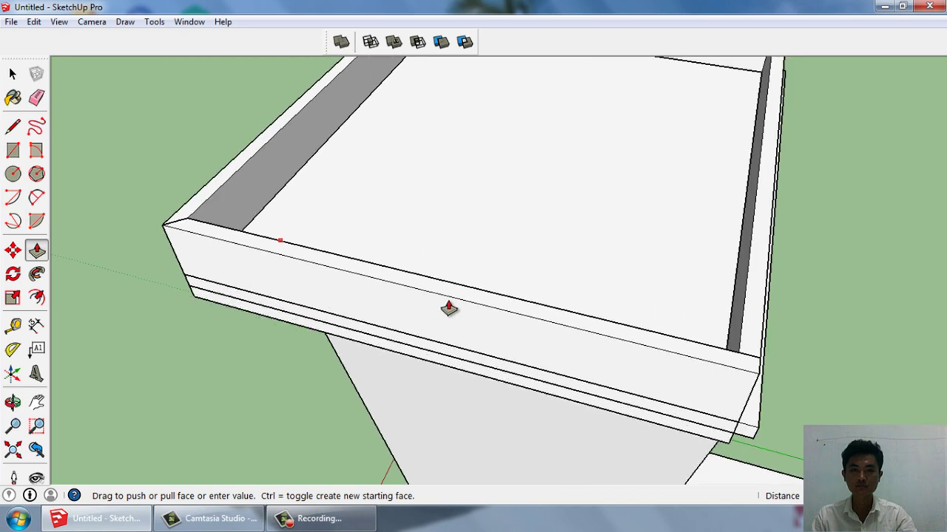
pyautogui.scroll(3, 444, 329)
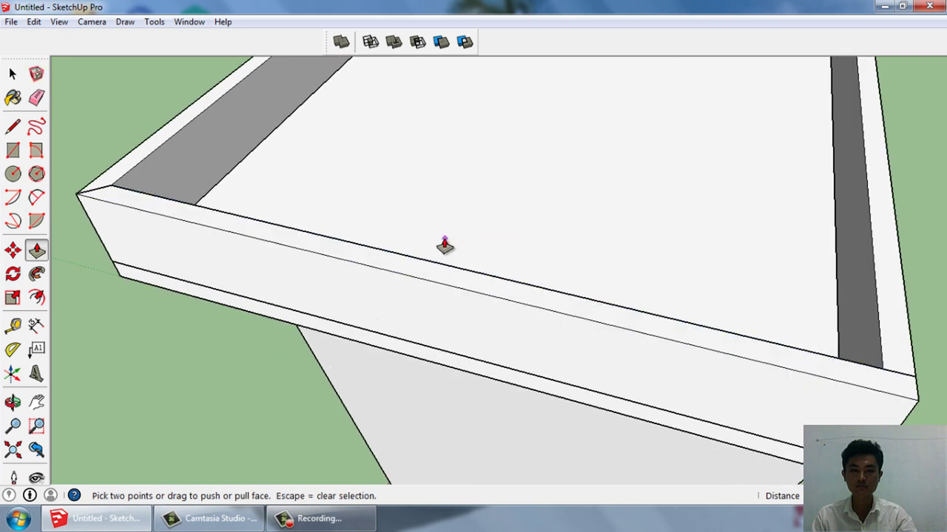
pyautogui.press('space')
pyautogui.doubleClick(417, 303)
pyautogui.press('g')
pyautogui.press('Return')
pyautogui.moveTo(415, 302); pyautogui.dragTo(445, 252, button='middle')
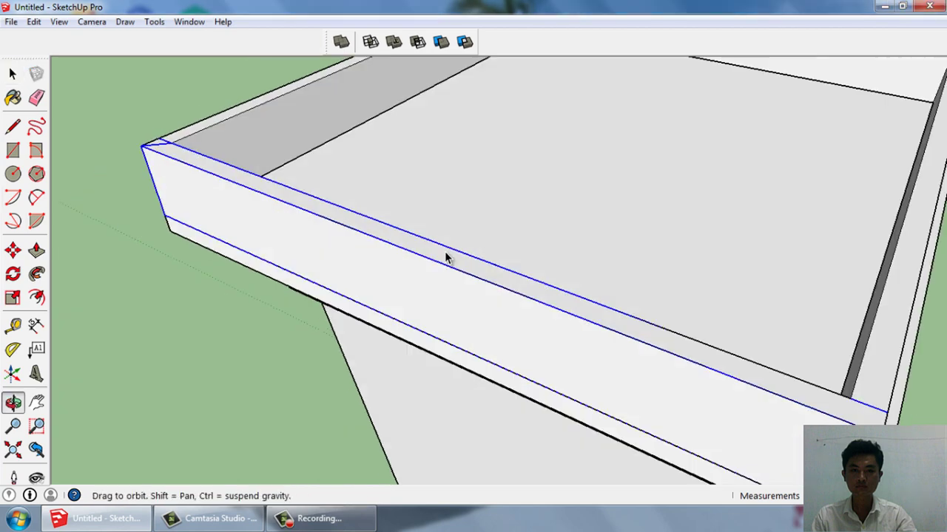
pyautogui.scroll(-3, 446, 258)
pyautogui.scroll(4, 549, 382)
# Inside the strip component, Push/Pull its end face to lengthen the rail
pyautogui.doubleClick(549, 382)
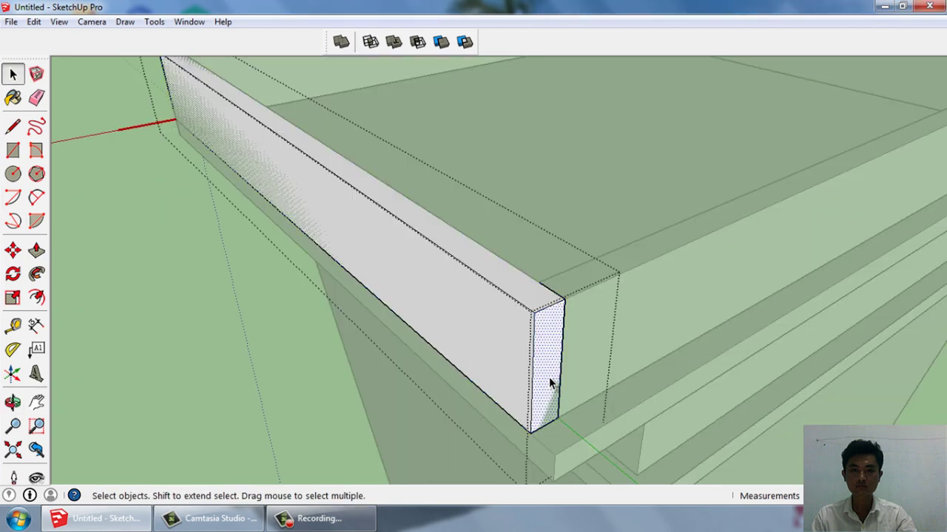
pyautogui.press('p')
pyautogui.click(549, 382)
pyautogui.click(585, 433)
pyautogui.press('space')
pyautogui.scroll(-1, 577, 416)
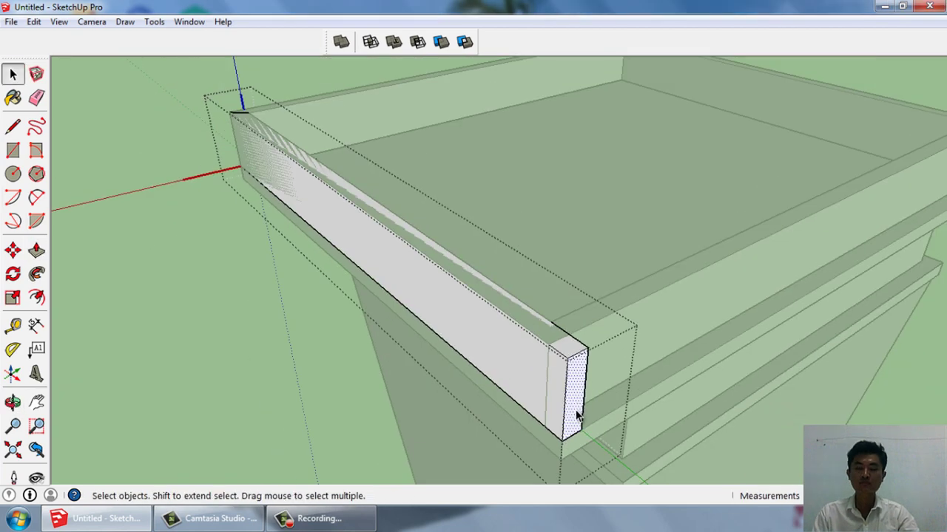
pyautogui.scroll(-5, 443, 415)
pyautogui.press('Escape')
pyautogui.moveTo(336, 415)
pyautogui.mouseDown(button='middle')
pyautogui.moveTo(509, 367)
pyautogui.moveTo(474, 357)
pyautogui.moveTo(375, 371)
pyautogui.mouseUp(button='middle')
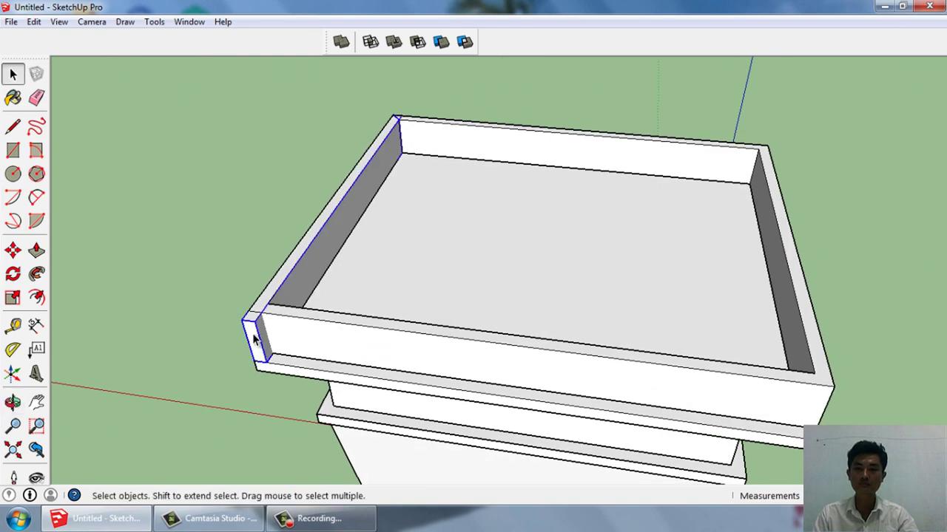
# Copy the corner rail to the tray's right side with Move+Ctrl
pyautogui.press('m')
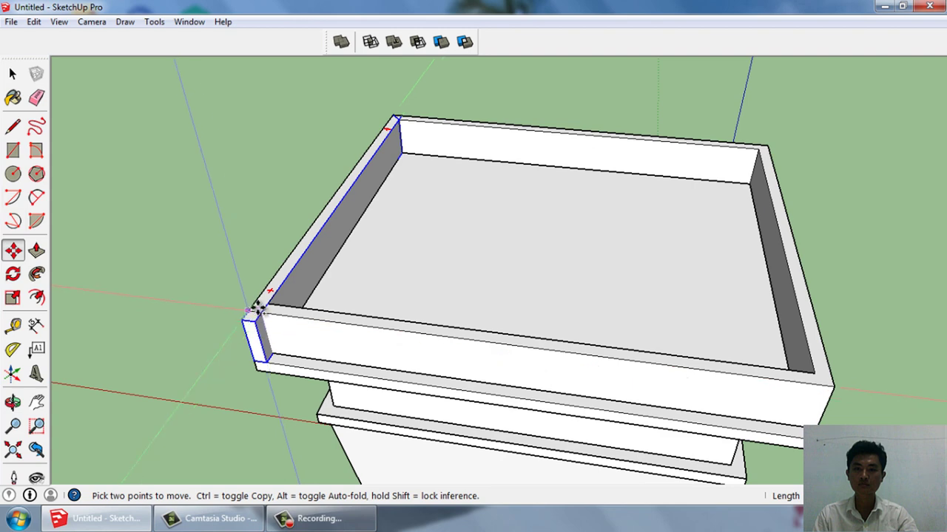
pyautogui.press('ctrl')
pyautogui.click(257, 309)
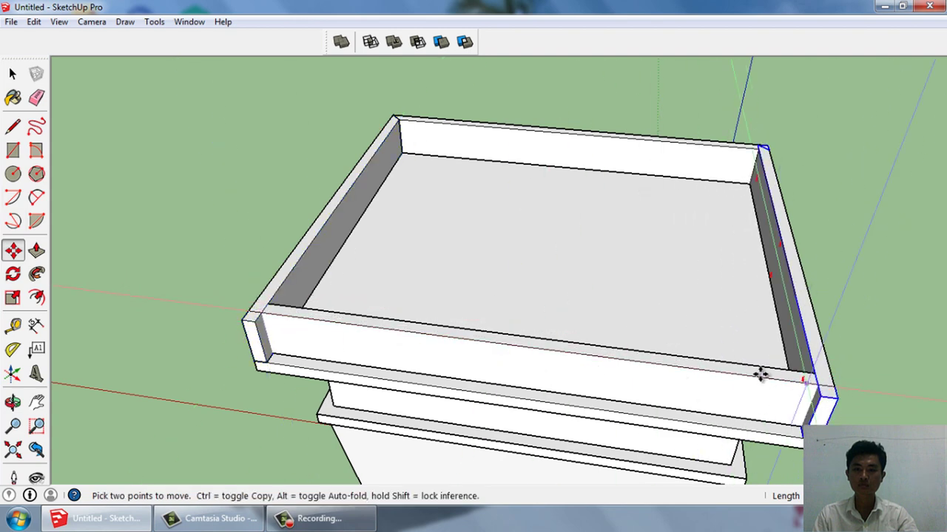
pyautogui.scroll(3, 760, 375)
pyautogui.press('space')
# Mirror the copied rail with Flip Along so it matches the opposite corner
pyautogui.rightClick(817, 407)
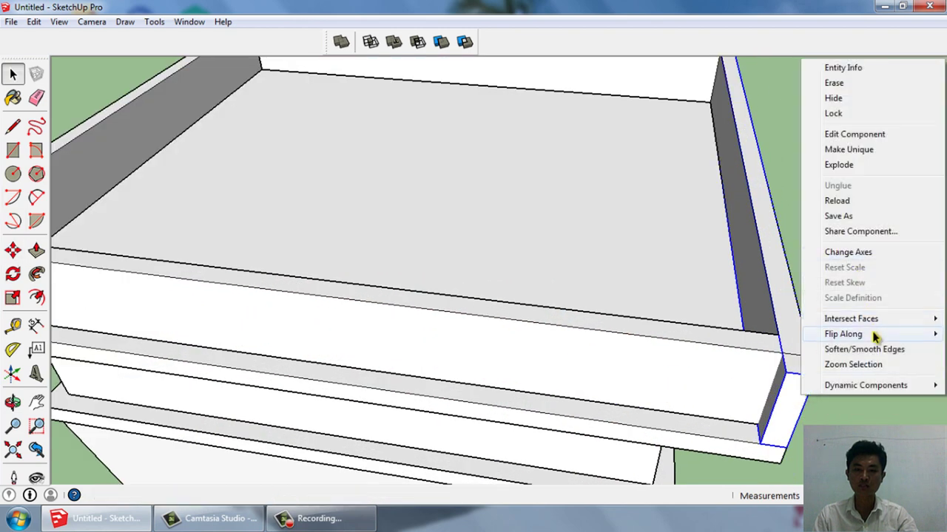
pyautogui.moveTo(843, 334)
pyautogui.click(761, 346)
pyautogui.scroll(-3, 788, 330)
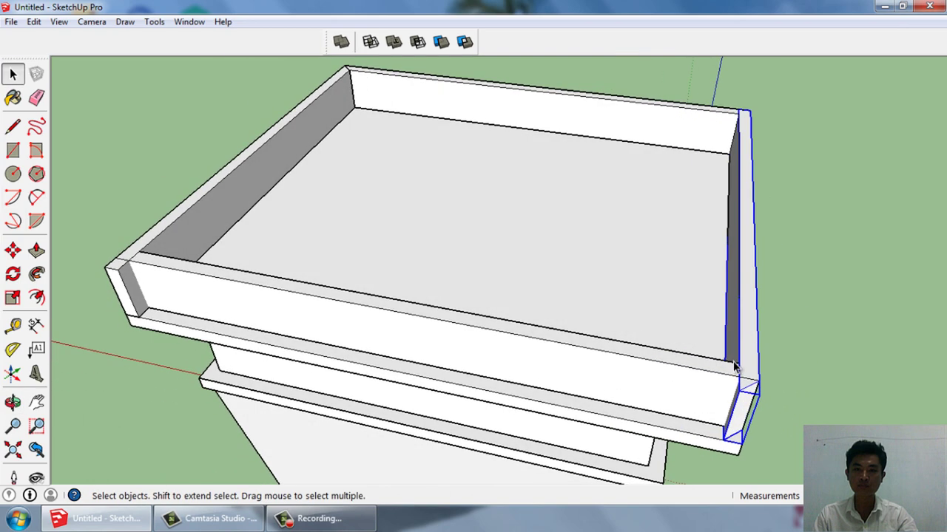
pyautogui.rightClick(747, 359)
pyautogui.click(707, 289)
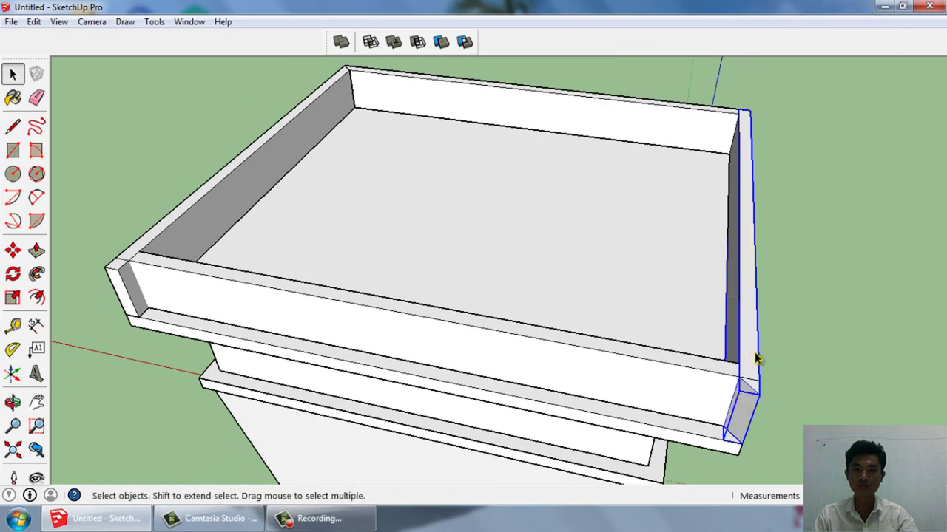
pyautogui.rightClick(755, 352)
pyautogui.click(673, 304)
# Delete the old front and back tray rim walls
pyautogui.moveTo(795, 329); pyautogui.dragTo(410, 345, button='middle')
pyautogui.moveTo(566, 386)
pyautogui.mouseDown(button='middle')
pyautogui.moveTo(467, 357)
pyautogui.moveTo(367, 405)
pyautogui.mouseUp(button='middle')
pyautogui.click(468, 354)
pyautogui.press('Delete')
# Draw a line across the tray from the left rail's corner to the right corner
pyautogui.press('r')
pyautogui.scroll(1, 296, 407)
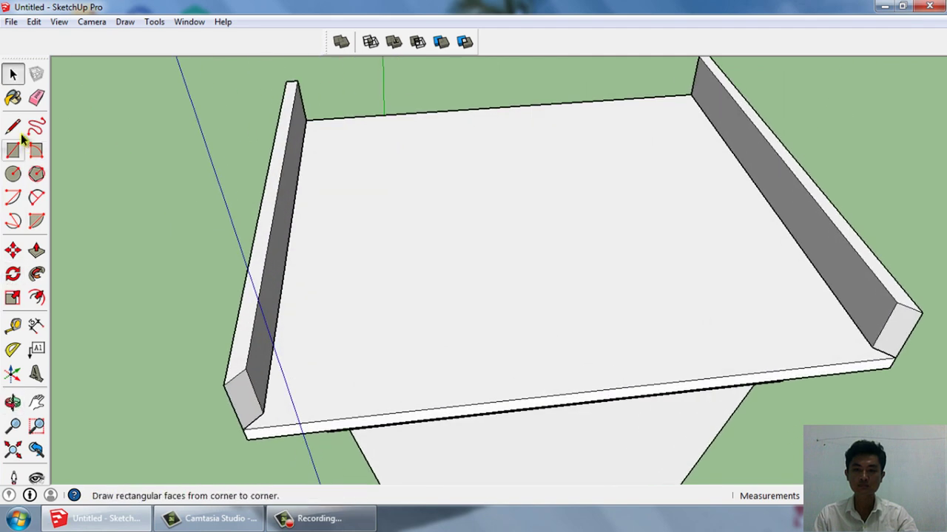
pyautogui.press('l')
pyautogui.scroll(3, 230, 401)
pyautogui.click(232, 361)
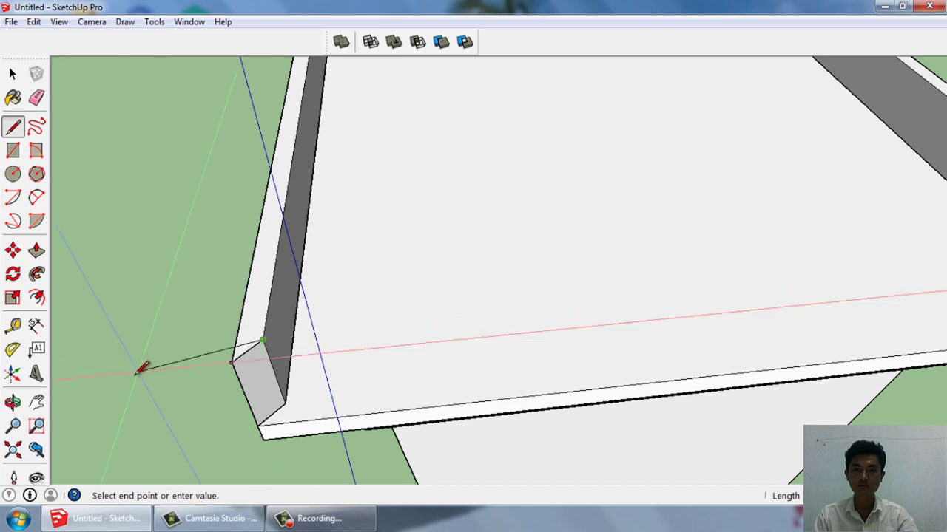
pyautogui.scroll(-4, 138, 368)
pyautogui.scroll(3, 681, 310)
pyautogui.click(709, 306)
pyautogui.scroll(-3, 707, 313)
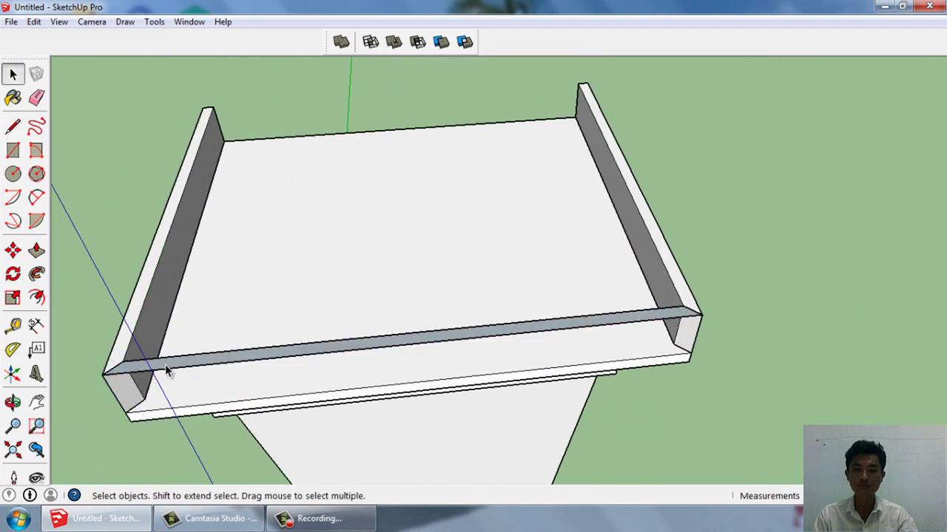
# Raise the front rim face and make the front rim a component
pyautogui.click(165, 364)
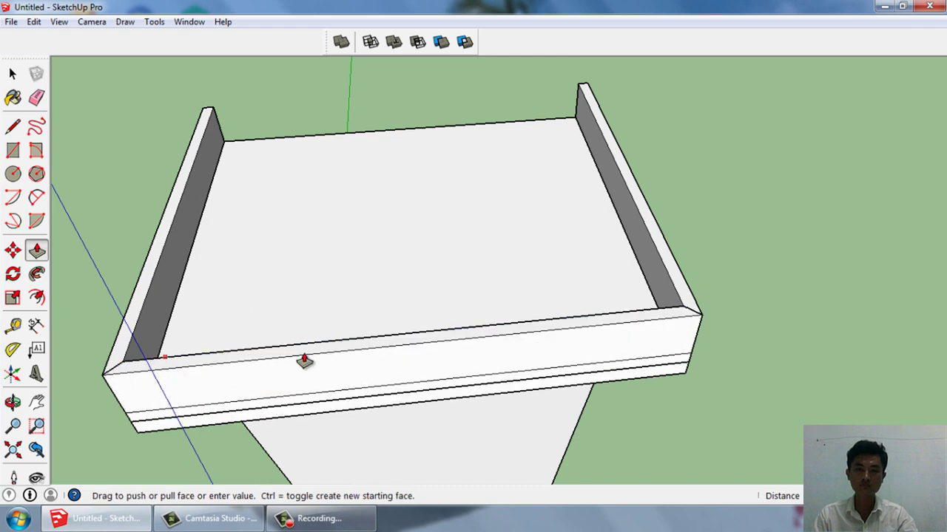
pyautogui.doubleClick(372, 348)
pyautogui.press('g')
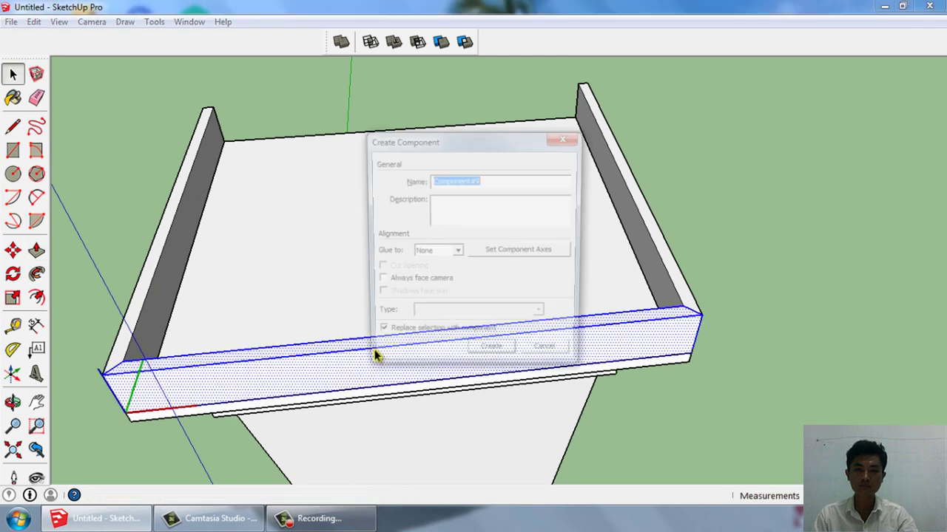
pyautogui.press('Return')
pyautogui.moveTo(375, 349)
pyautogui.mouseDown(button='middle')
pyautogui.moveTo(417, 299)
pyautogui.moveTo(612, 328)
pyautogui.moveTo(613, 298)
pyautogui.moveTo(528, 249)
pyautogui.moveTo(526, 229)
pyautogui.moveTo(507, 269)
pyautogui.moveTo(532, 262)
pyautogui.moveTo(395, 319)
pyautogui.moveTo(523, 340)
pyautogui.moveTo(461, 284)
pyautogui.moveTo(561, 313)
pyautogui.moveTo(459, 284)
pyautogui.mouseUp(button='middle')
pyautogui.click(612, 328)
# Select the left and right rims together, then bring the front rim into view
pyautogui.scroll(2, 467, 306)
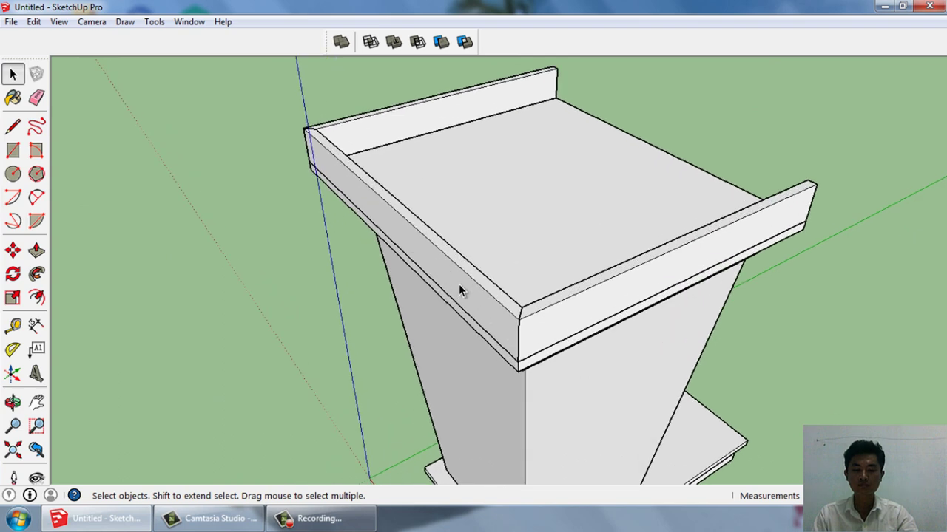
pyautogui.click(459, 284)
pyautogui.keyDown('shift'); pyautogui.click(575, 309); pyautogui.keyUp('shift')
pyautogui.scroll(2, 507, 337)
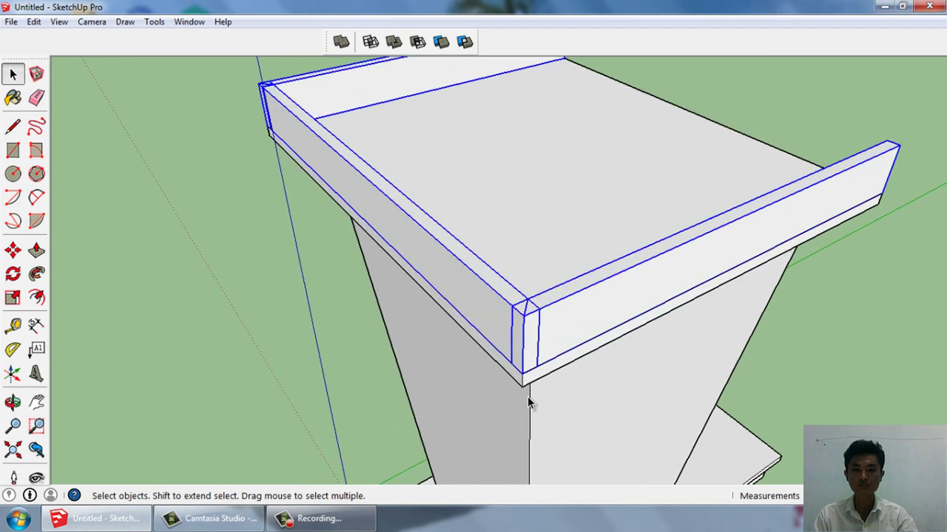
pyautogui.scroll(1, 532, 399)
pyautogui.press('m')
pyautogui.press('space')
pyautogui.scroll(-2, 522, 381)
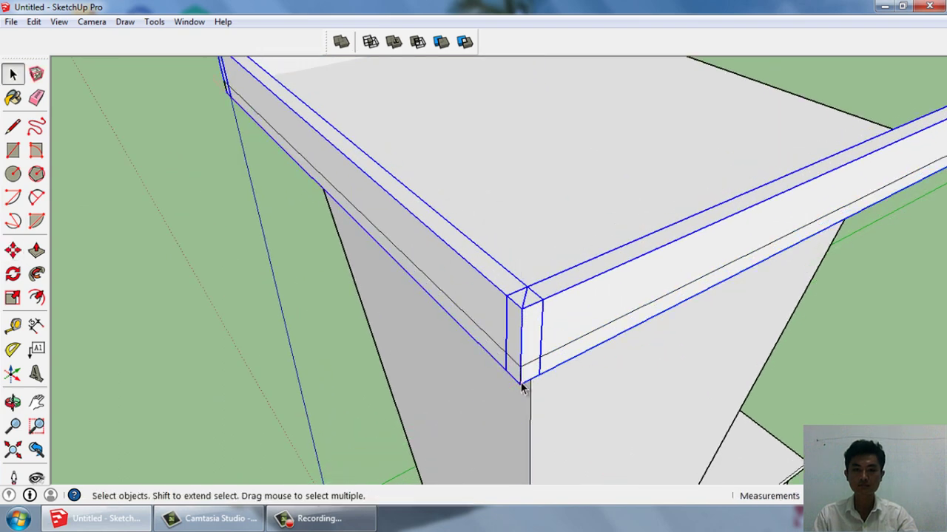
pyautogui.moveTo(522, 384); pyautogui.dragTo(781, 318, button='middle')
pyautogui.scroll(3, 596, 348)
# Pull up the front rim's top face and extrude another rim face to heighten it
pyautogui.click(602, 361)
pyautogui.click(601, 357)
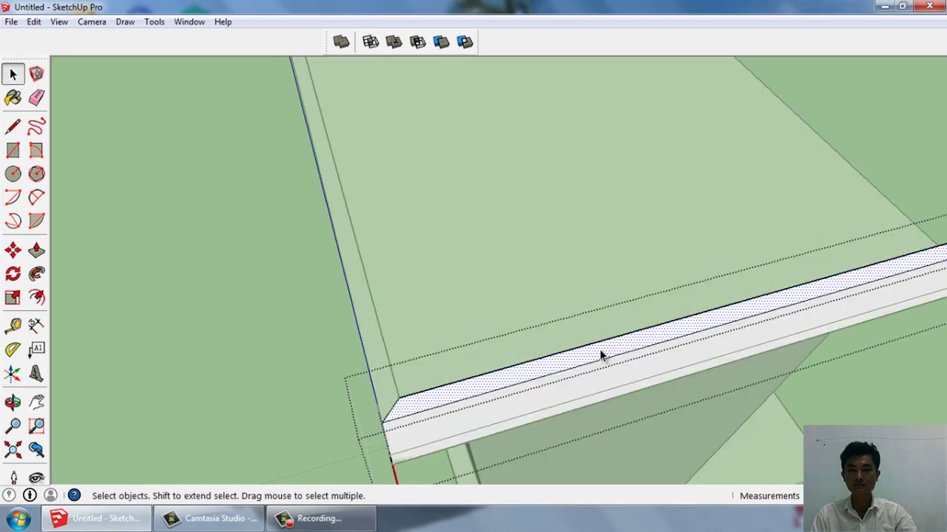
pyautogui.click(597, 353)
pyautogui.click(599, 338)
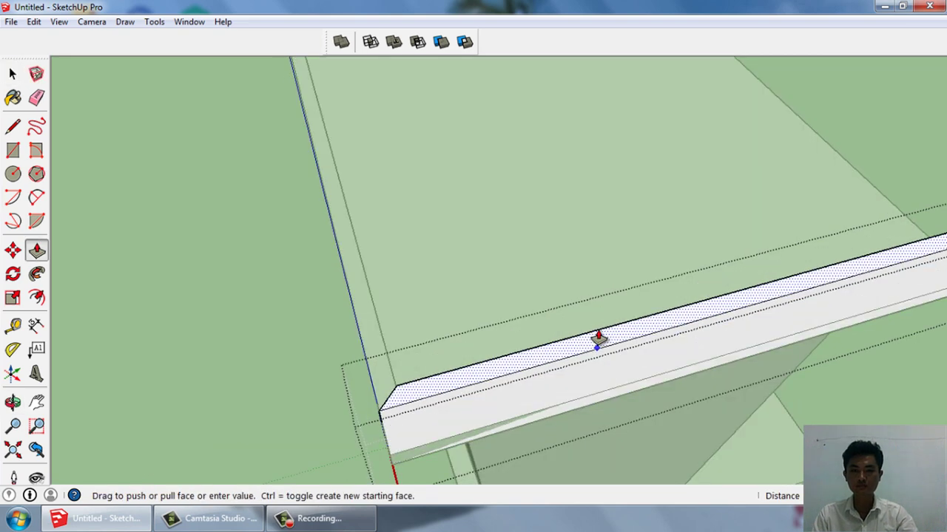
pyautogui.moveTo(597, 338); pyautogui.dragTo(333, 348, button='middle')
pyautogui.press('space')
pyautogui.scroll(2, 522, 320)
pyautogui.click(522, 320)
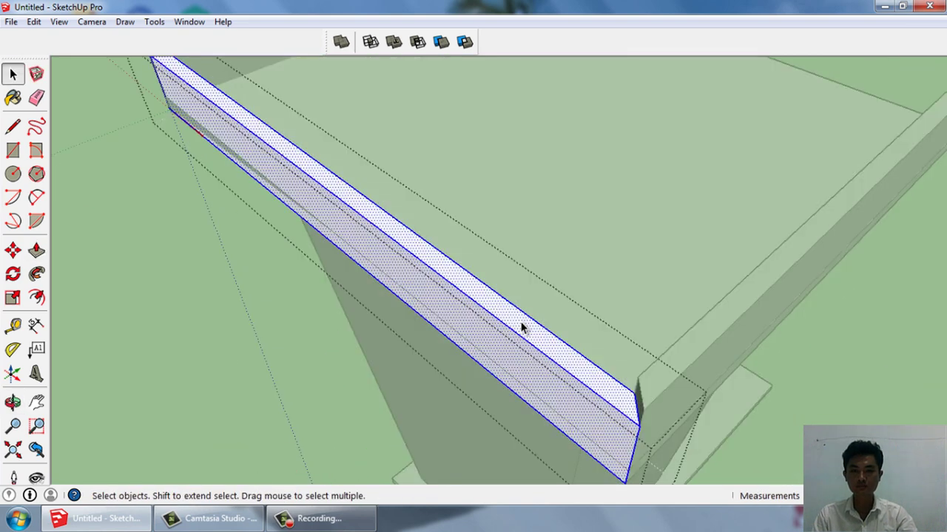
pyautogui.press('p')
pyautogui.click(633, 332)
pyautogui.click(675, 364)
pyautogui.press('space')
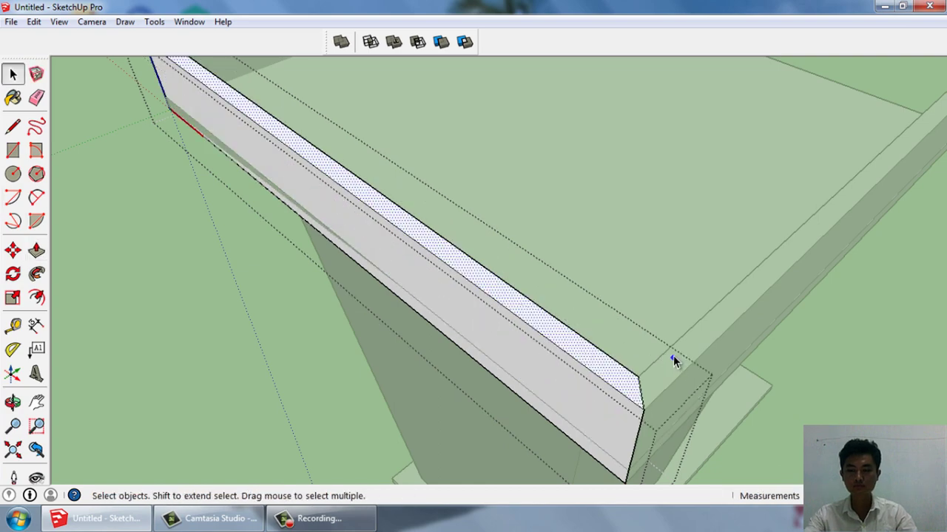
# Orbit closely around the tray to inspect where the rails meet at the corner
pyautogui.moveTo(672, 355); pyautogui.dragTo(418, 293, button='middle')
pyautogui.scroll(2, 417, 292)
pyautogui.scroll(2, 422, 298)
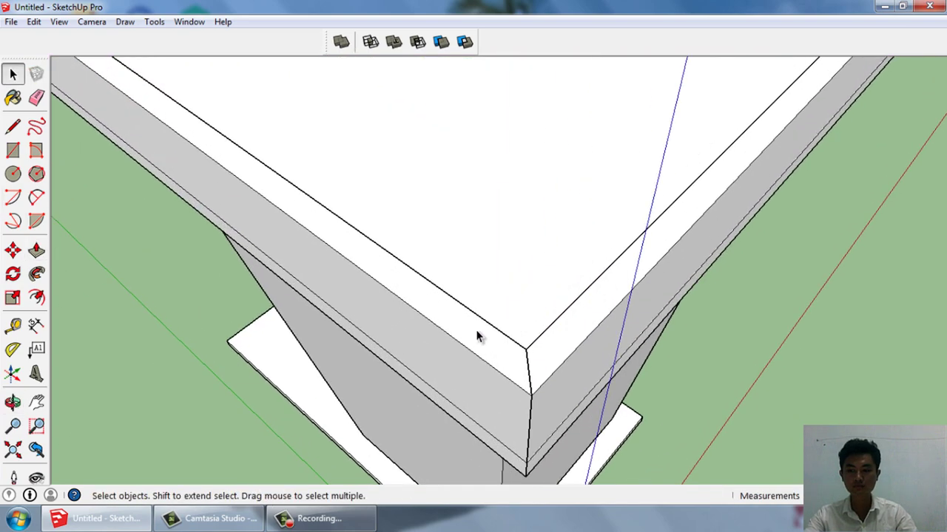
pyautogui.moveTo(475, 332); pyautogui.dragTo(613, 327, button='middle')
pyautogui.scroll(-1, 613, 328)
pyautogui.scroll(-2, 602, 291)
pyautogui.scroll(2, 663, 151)
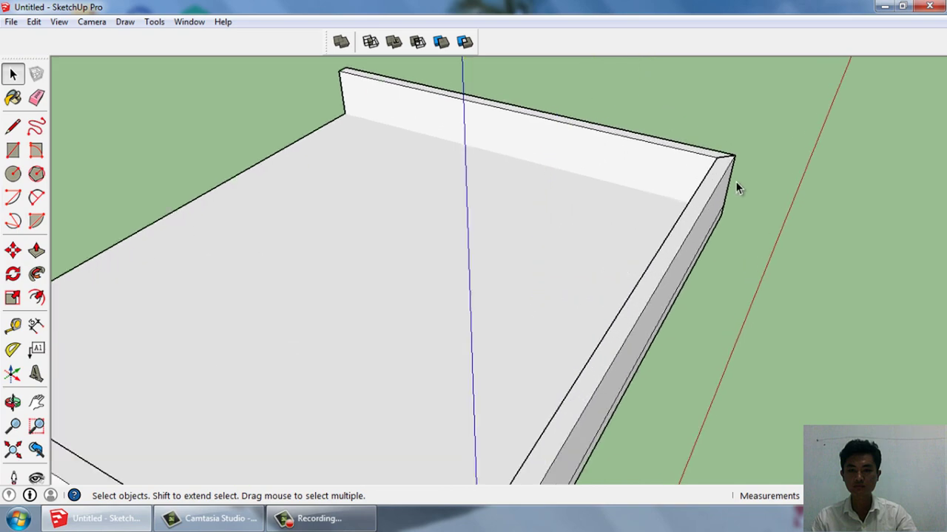
pyautogui.moveTo(735, 182)
pyautogui.mouseDown(button='middle')
pyautogui.moveTo(555, 159)
pyautogui.moveTo(385, 175)
pyautogui.moveTo(240, 166)
pyautogui.mouseUp(button='middle')
pyautogui.scroll(1, 552, 163)
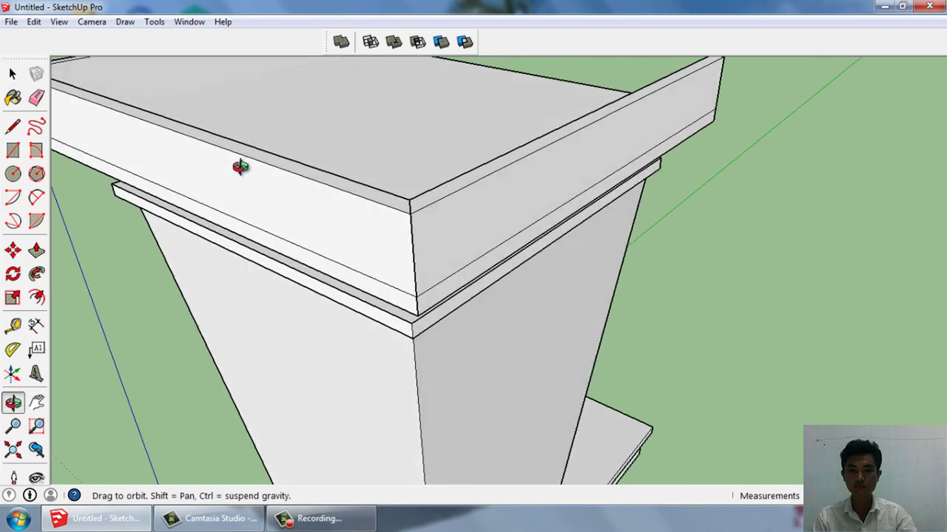
# Union the rail, the top slab and the remaining solid into a single tray
pyautogui.click(452, 233)
pyautogui.click(441, 42)
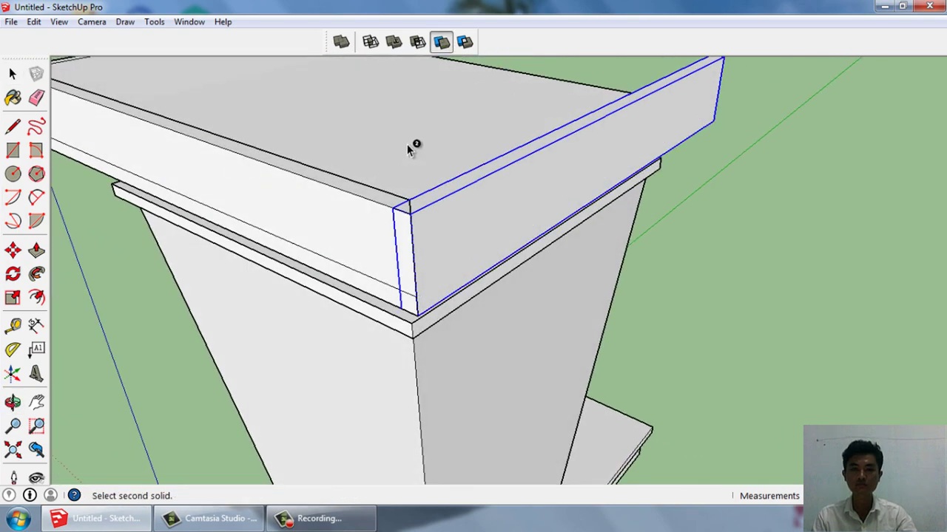
pyautogui.click(366, 164)
pyautogui.moveTo(367, 163)
pyautogui.mouseDown(button='middle')
pyautogui.moveTo(636, 254)
pyautogui.moveTo(515, 302)
pyautogui.mouseUp(button='middle')
pyautogui.scroll(3, 516, 302)
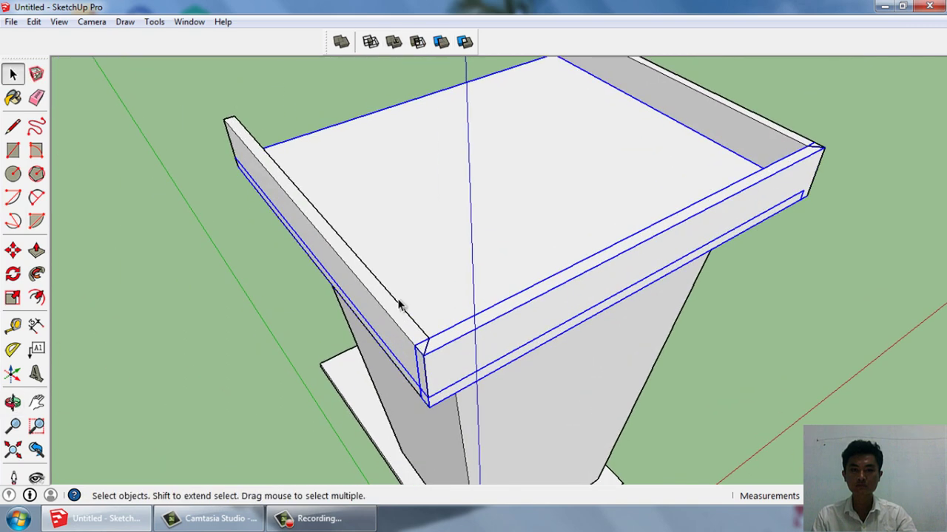
pyautogui.click(461, 202)
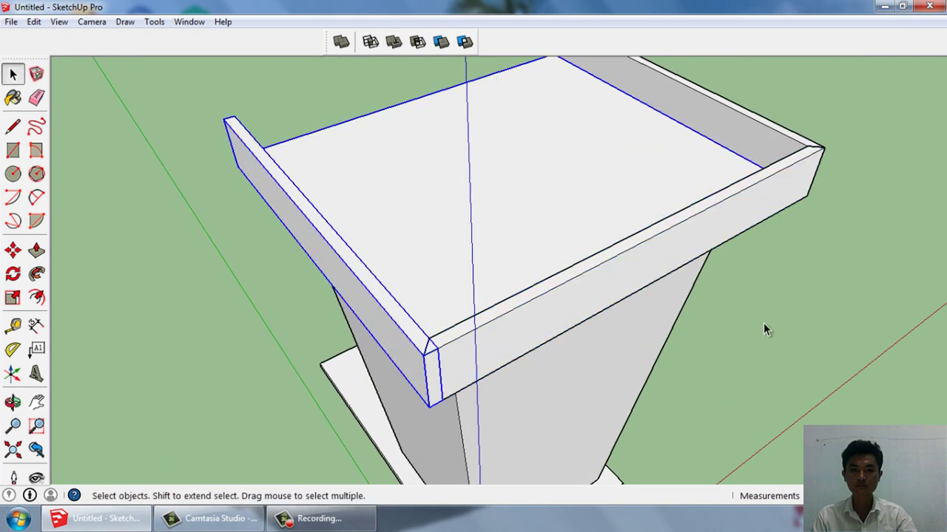
# Orbit around the podium to check the merged tray from low and overhead views
pyautogui.moveTo(763, 322)
pyautogui.mouseDown(button='middle')
pyautogui.moveTo(632, 211)
pyautogui.moveTo(629, 197)
pyautogui.moveTo(347, 209)
pyautogui.moveTo(593, 200)
pyautogui.moveTo(621, 254)
pyautogui.moveTo(560, 202)
pyautogui.moveTo(725, 285)
pyautogui.moveTo(613, 327)
pyautogui.moveTo(556, 473)
pyautogui.moveTo(545, 448)
pyautogui.moveTo(424, 395)
pyautogui.moveTo(478, 452)
pyautogui.moveTo(543, 411)
pyautogui.moveTo(355, 381)
pyautogui.moveTo(348, 410)
pyautogui.moveTo(425, 395)
pyautogui.moveTo(584, 411)
pyautogui.moveTo(652, 402)
pyautogui.mouseUp(button='middle')
pyautogui.scroll(5, 555, 467)
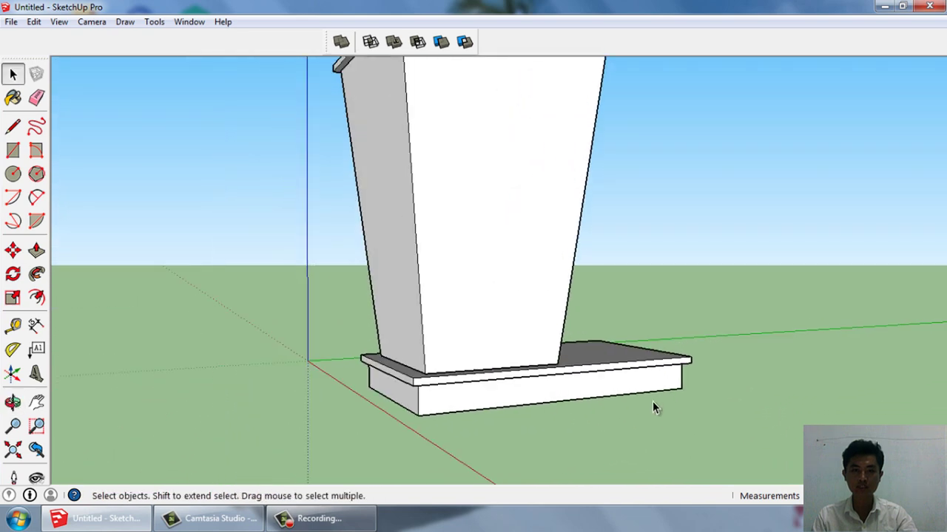
pyautogui.scroll(-3, 563, 392)
pyautogui.moveTo(563, 392); pyautogui.dragTo(588, 274, button='middle')
pyautogui.scroll(5, 525, 212)
pyautogui.moveTo(528, 213)
pyautogui.mouseDown(button='middle')
pyautogui.moveTo(537, 232)
pyautogui.moveTo(525, 274)
pyautogui.moveTo(407, 332)
pyautogui.moveTo(567, 212)
pyautogui.moveTo(517, 158)
pyautogui.mouseUp(button='middle')
pyautogui.moveTo(777, 292); pyautogui.dragTo(640, 193, button='middle')
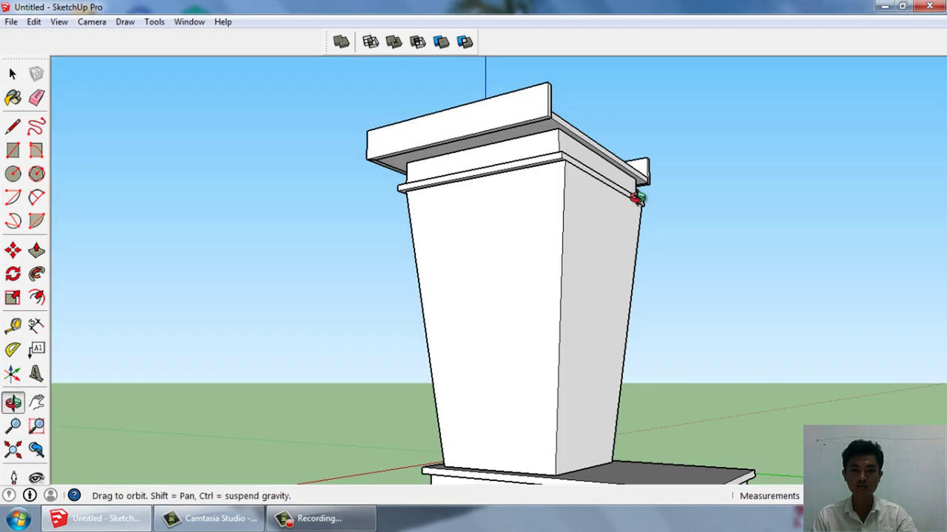
pyautogui.scroll(3, 589, 276)
pyautogui.moveTo(590, 277)
pyautogui.mouseDown(button='middle')
pyautogui.moveTo(482, 293)
pyautogui.moveTo(453, 273)
pyautogui.moveTo(526, 304)
pyautogui.moveTo(528, 292)
pyautogui.moveTo(548, 349)
pyautogui.mouseUp(button='middle')
pyautogui.moveTo(503, 213)
pyautogui.mouseDown(button='middle')
pyautogui.moveTo(510, 317)
pyautogui.moveTo(432, 231)
pyautogui.mouseUp(button='middle')
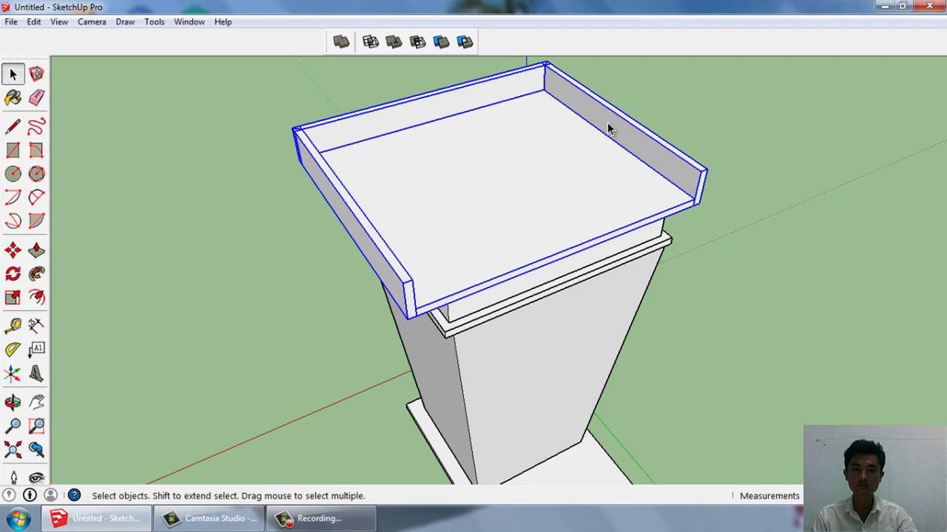
# Make the tray a component and hide it to expose the body's top
pyautogui.press('g')
pyautogui.press('Return')
pyautogui.rightClick(584, 169)
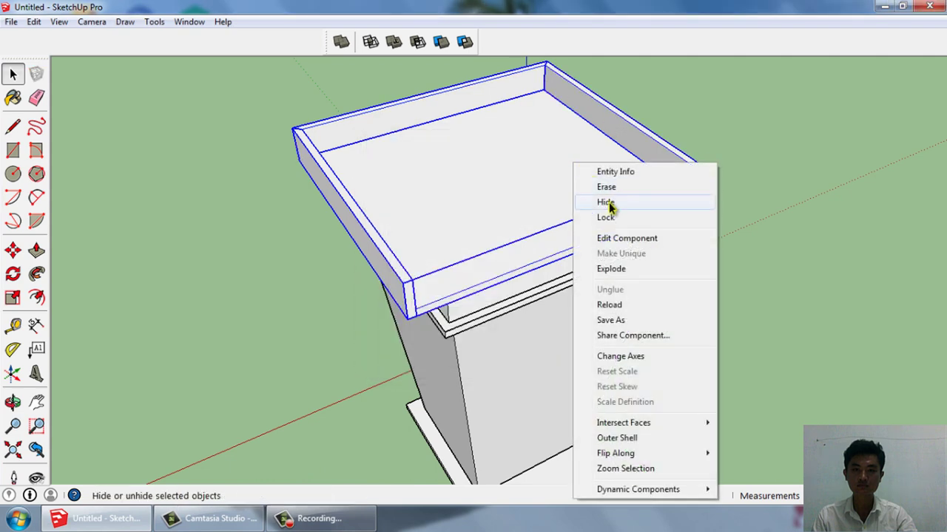
pyautogui.click(611, 205)
pyautogui.moveTo(611, 205); pyautogui.dragTo(403, 236, button='middle')
pyautogui.moveTo(398, 193)
pyautogui.mouseDown(button='middle')
pyautogui.moveTo(499, 220)
pyautogui.moveTo(566, 317)
pyautogui.moveTo(602, 239)
pyautogui.moveTo(626, 279)
pyautogui.moveTo(784, 283)
pyautogui.moveTo(739, 232)
pyautogui.mouseUp(button='middle')
# Select the frame around the top and look down on its corner
pyautogui.click(628, 272)
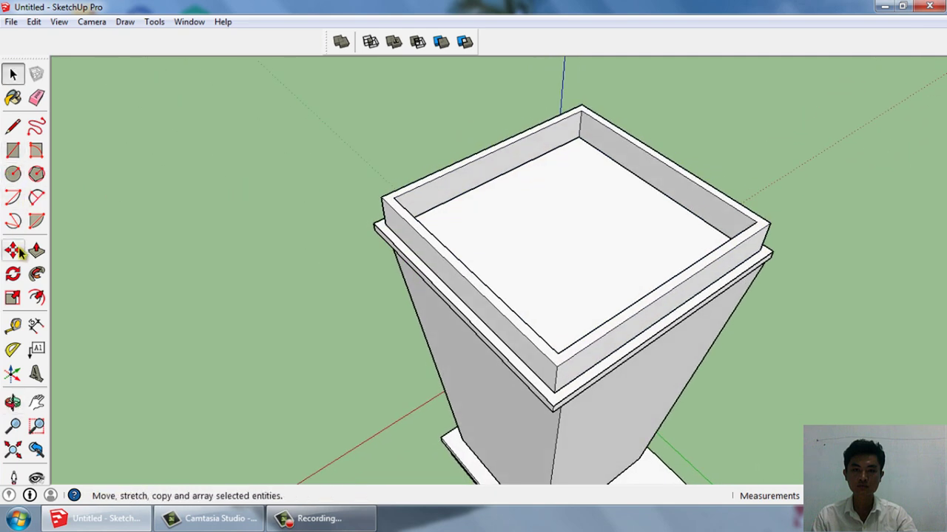
pyautogui.click(14, 133)
pyautogui.scroll(2, 581, 362)
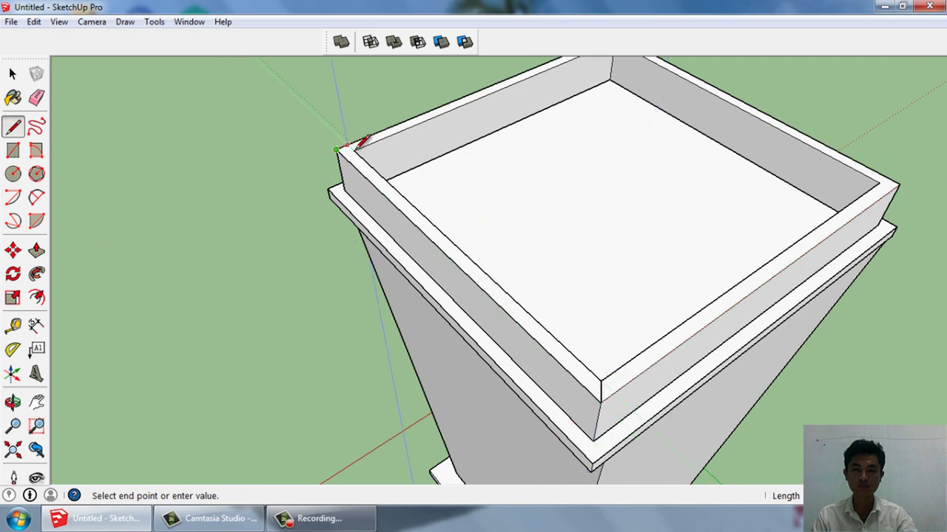
pyautogui.scroll(2, 361, 143)
pyautogui.scroll(2, 360, 140)
pyautogui.moveTo(360, 139); pyautogui.dragTo(651, 391, button='middle')
pyautogui.scroll(3, 648, 435)
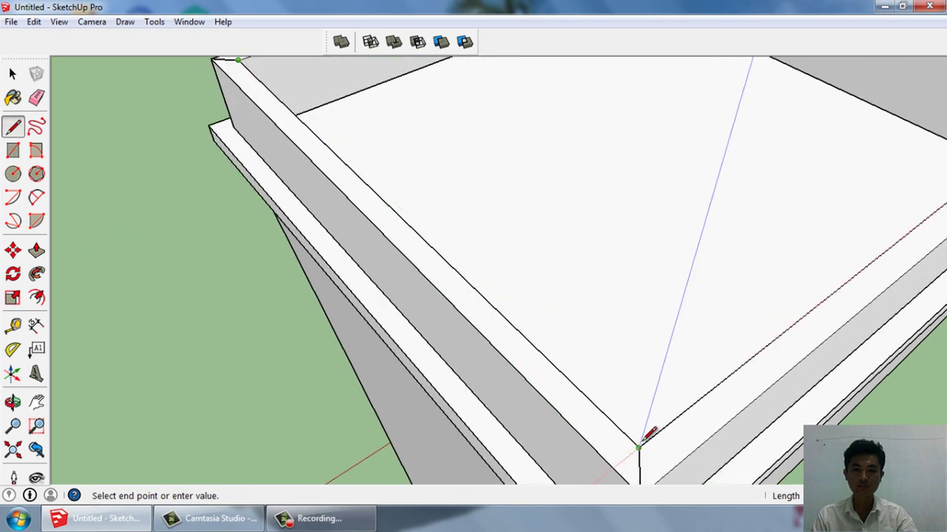
pyautogui.press('space')
# Push/Pull the left side panel's face and make the panel a component
pyautogui.press('p')
pyautogui.click(590, 420)
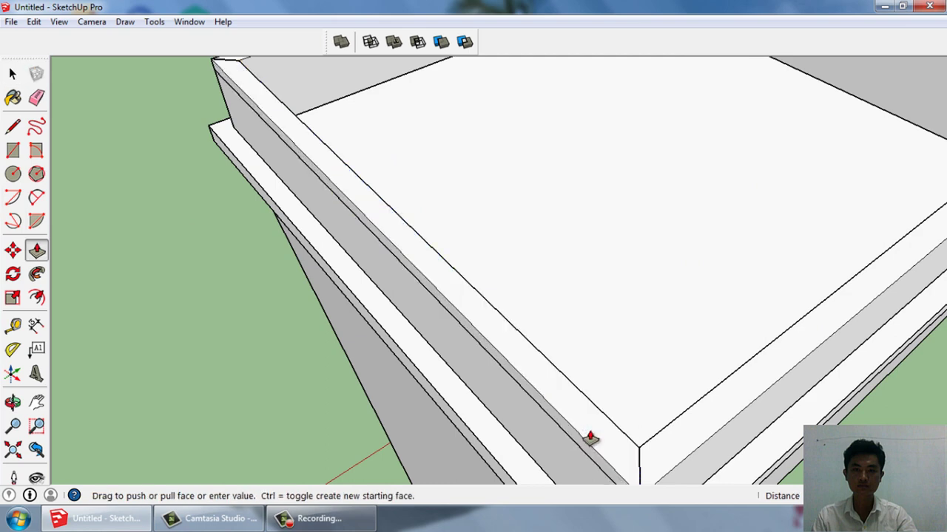
pyautogui.click(565, 405)
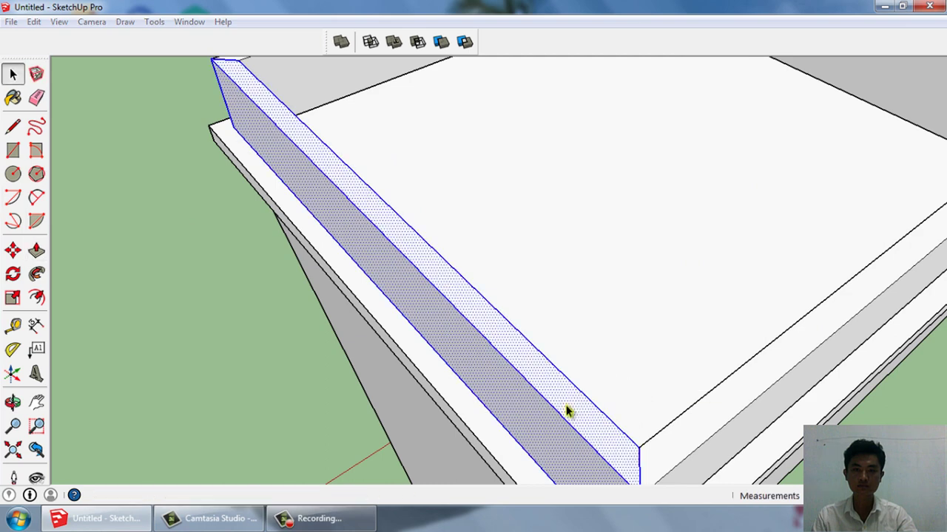
pyautogui.press('g')
pyautogui.press('Return')
# Copy the left side panel across to the frame's right edge
pyautogui.moveTo(555, 363); pyautogui.dragTo(415, 338, button='middle')
pyautogui.scroll(-5, 414, 339)
pyautogui.press('m')
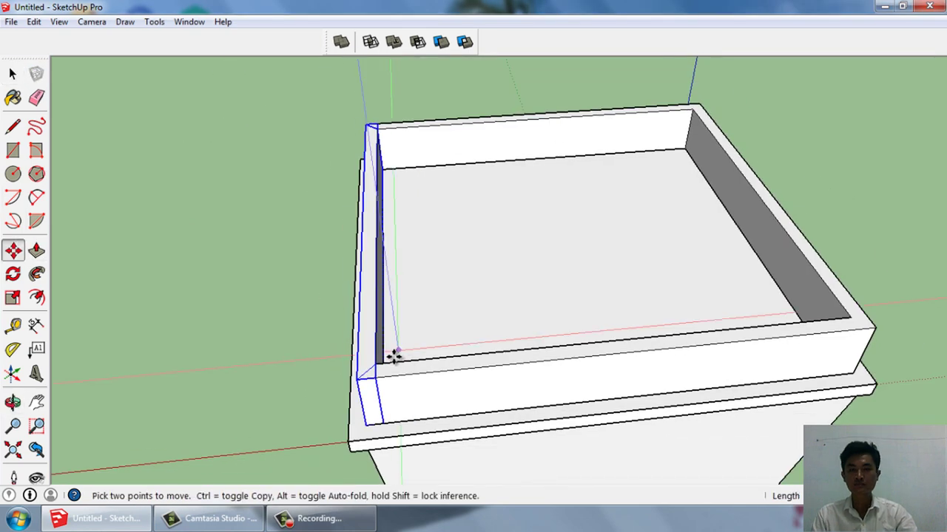
pyautogui.press('ctrl')
pyautogui.click(375, 364)
pyautogui.click(856, 312)
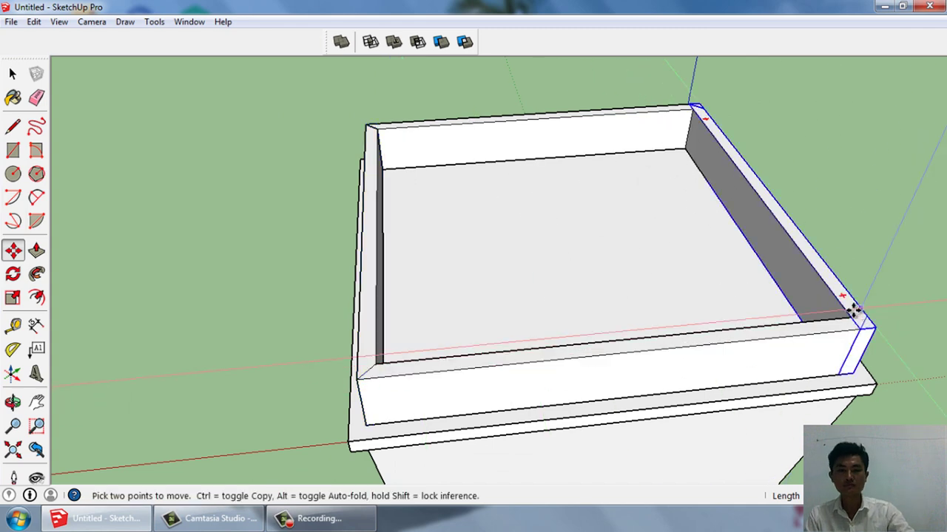
pyautogui.hotkey('ctrl', 'o')
pyautogui.press('Escape')
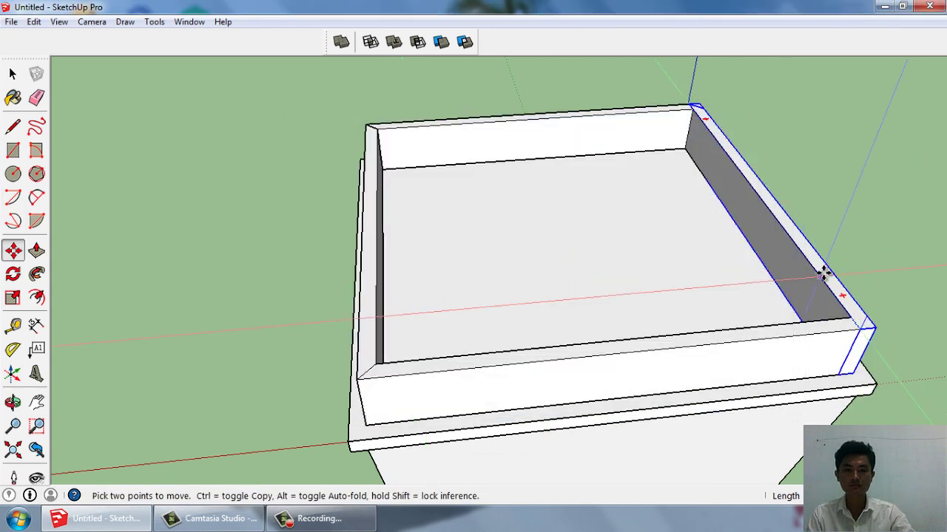
pyautogui.press('space')
# Flip the copied panel along the component's green axis so its miter faces inward
pyautogui.rightClick(821, 264)
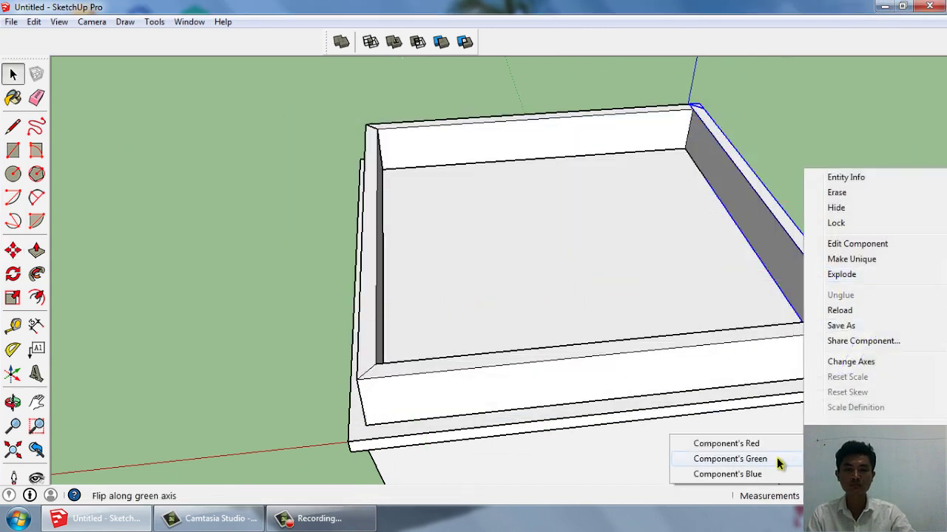
pyautogui.click(766, 445)
pyautogui.moveTo(767, 445)
pyautogui.mouseDown(button='middle')
pyautogui.moveTo(772, 392)
pyautogui.moveTo(817, 298)
pyautogui.moveTo(802, 304)
pyautogui.mouseUp(button='middle')
pyautogui.press('r')
pyautogui.press('l')
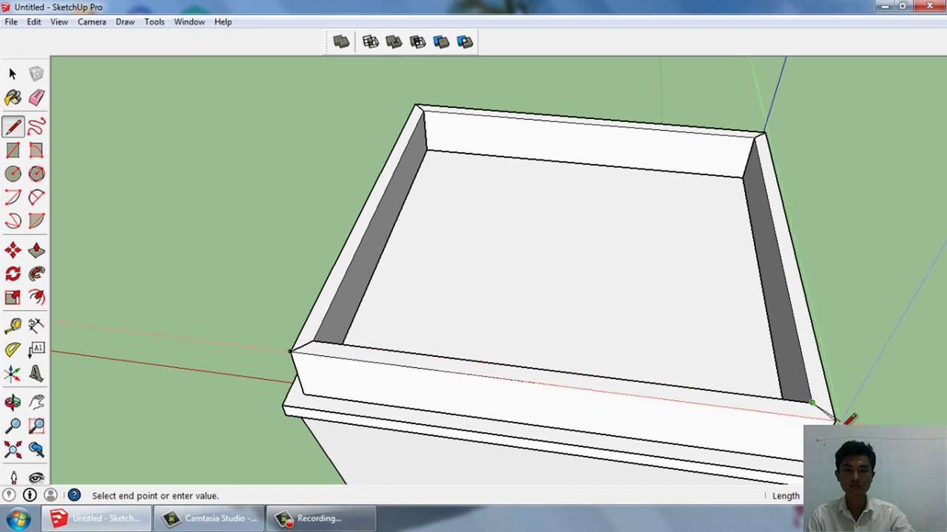
# Close off the front strip with a line, push it down, and make it a component
pyautogui.click(303, 350)
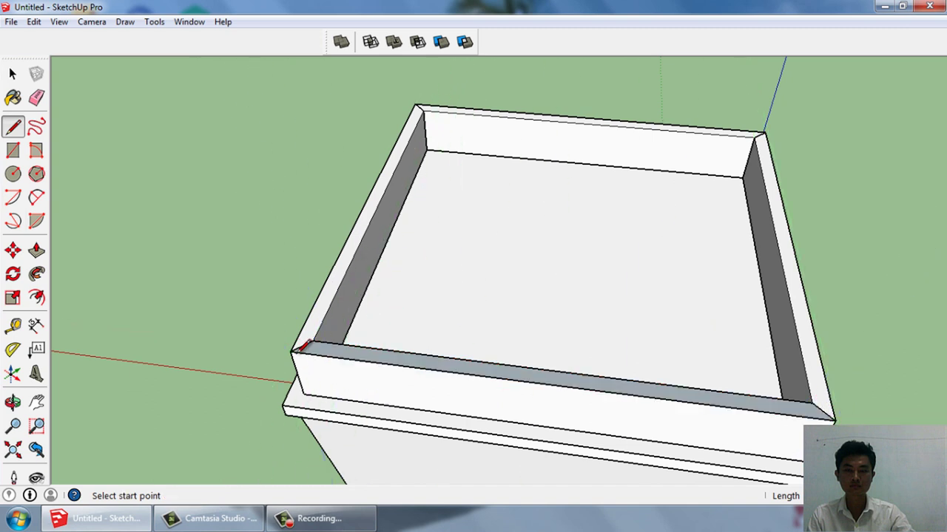
pyautogui.click(375, 360)
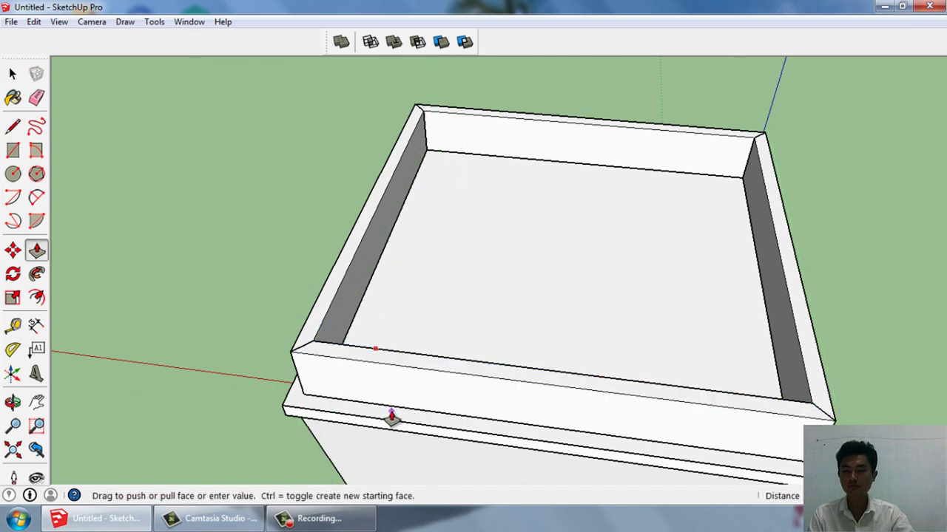
pyautogui.tripleClick(406, 386)
pyautogui.press('g')
pyautogui.click(490, 351)
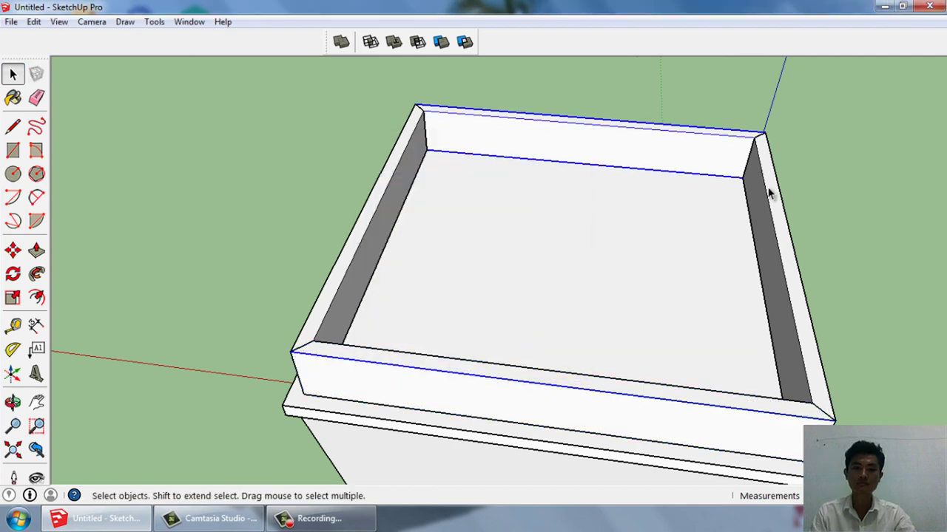
pyautogui.moveTo(392, 218)
pyautogui.mouseDown(button='middle')
pyautogui.moveTo(501, 271)
pyautogui.moveTo(550, 244)
pyautogui.moveTo(623, 292)
pyautogui.moveTo(412, 322)
pyautogui.mouseUp(button='middle')
# Move the left strip to the right edge, flip it along green, and seat it at the corner
pyautogui.click(352, 242)
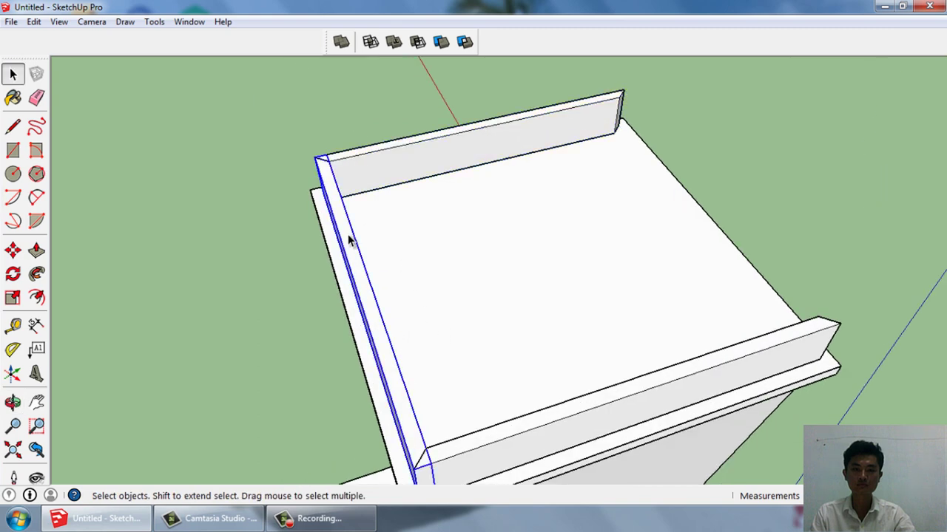
pyautogui.press('m')
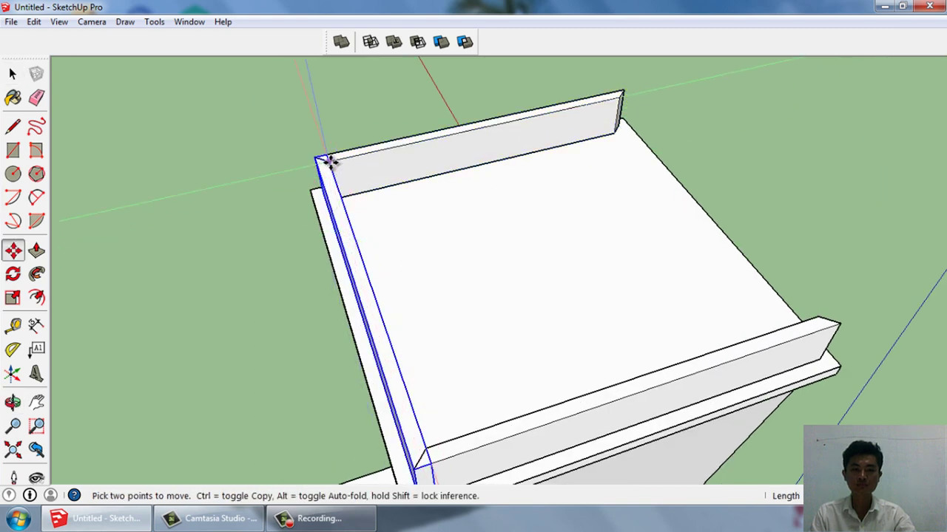
pyautogui.click(316, 160)
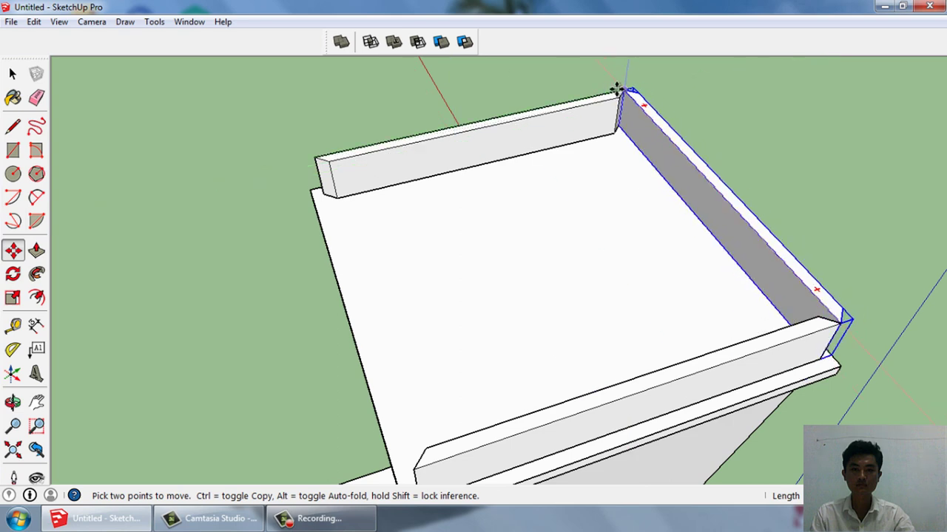
pyautogui.rightClick(651, 129)
pyautogui.moveTo(691, 399)
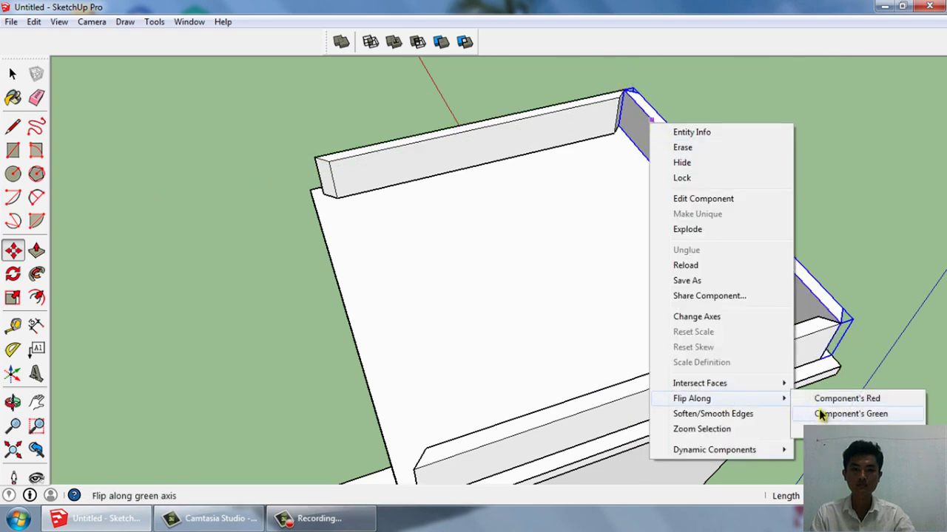
pyautogui.click(762, 414)
pyautogui.moveTo(761, 414)
pyautogui.mouseDown(button='middle')
pyautogui.moveTo(761, 308)
pyautogui.moveTo(739, 171)
pyautogui.mouseUp(button='middle')
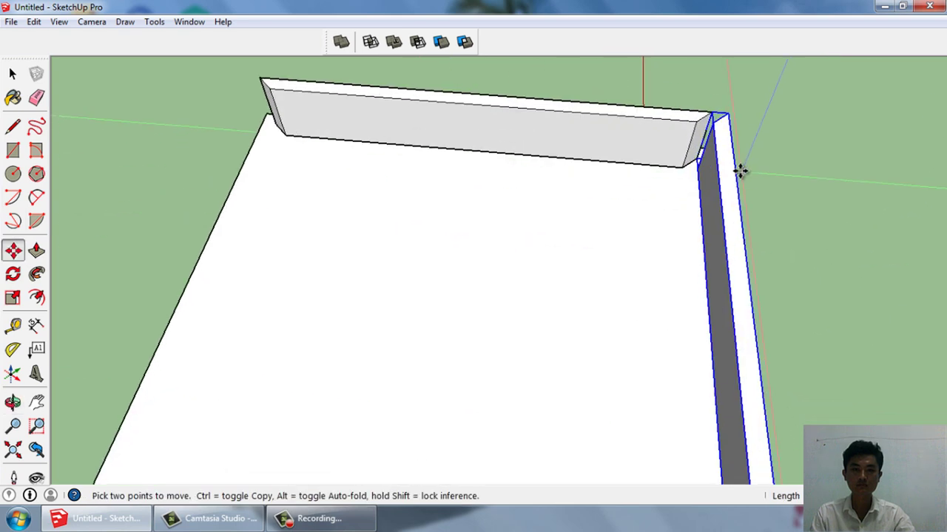
pyautogui.click(727, 115)
pyautogui.press('space')
# Copy the right strip to the left edge, flip it along red, and slide it to the wall
pyautogui.scroll(-3, 703, 116)
pyautogui.moveTo(703, 116); pyautogui.dragTo(597, 224, button='middle')
pyautogui.scroll(3, 669, 111)
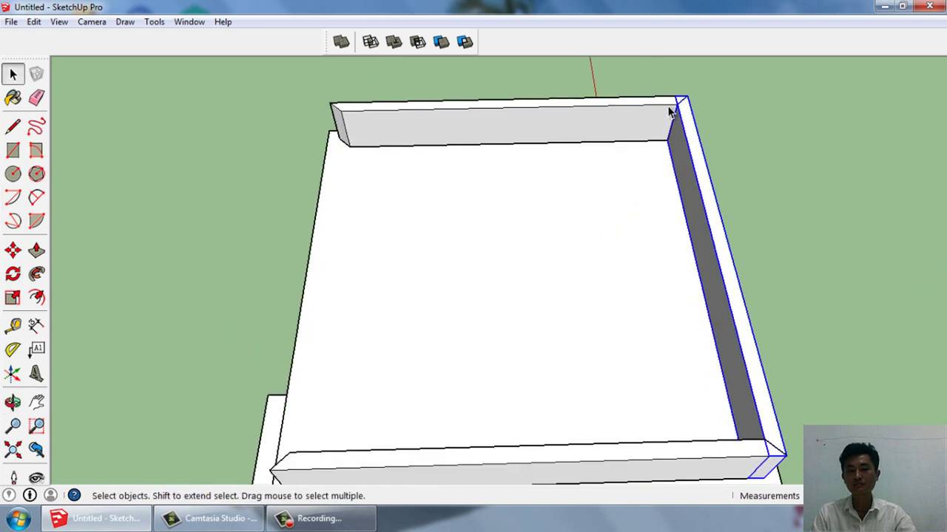
pyautogui.press('m')
pyautogui.press('ctrl')
pyautogui.click(679, 102)
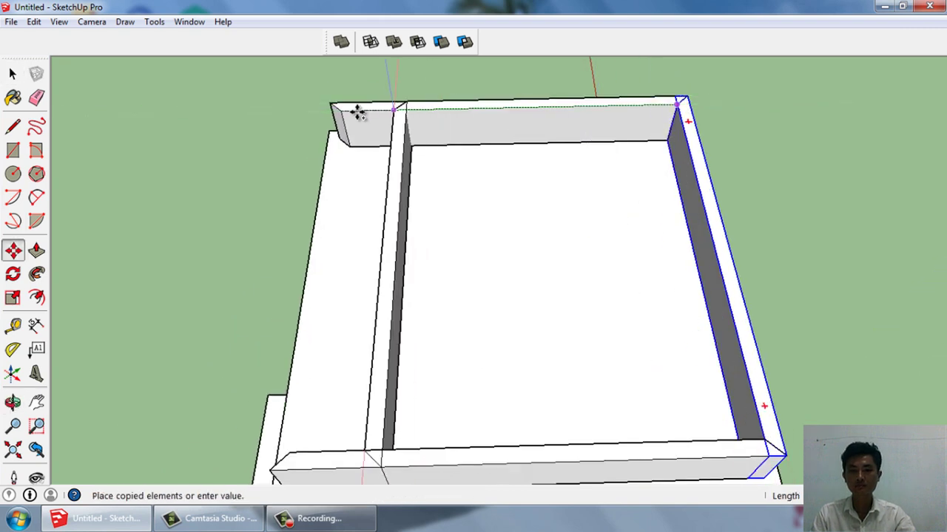
pyautogui.click(338, 105)
pyautogui.rightClick(346, 134)
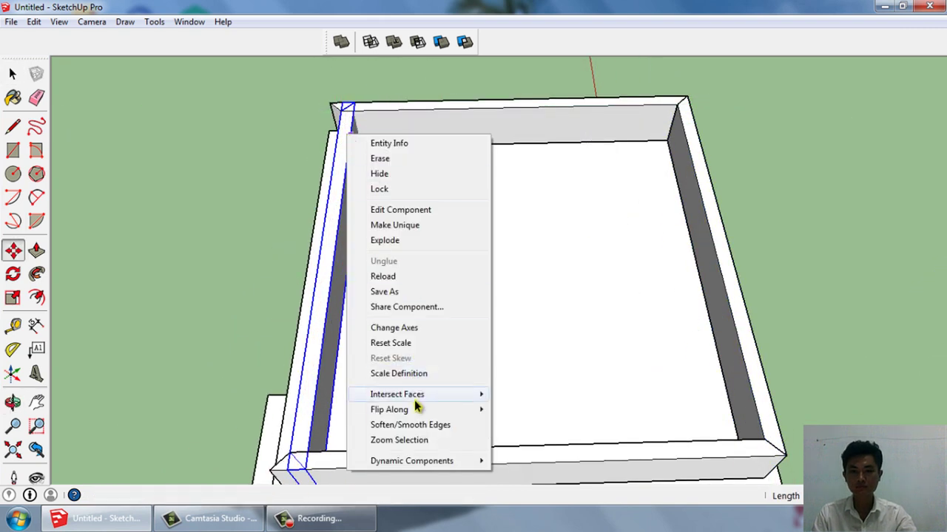
pyautogui.click(503, 406)
pyautogui.scroll(3, 349, 119)
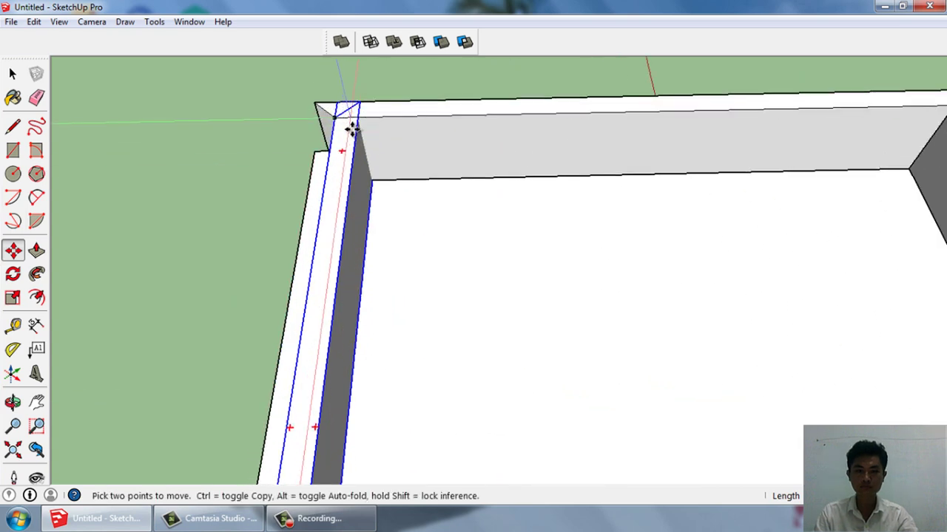
pyautogui.moveTo(360, 103); pyautogui.dragTo(327, 102)
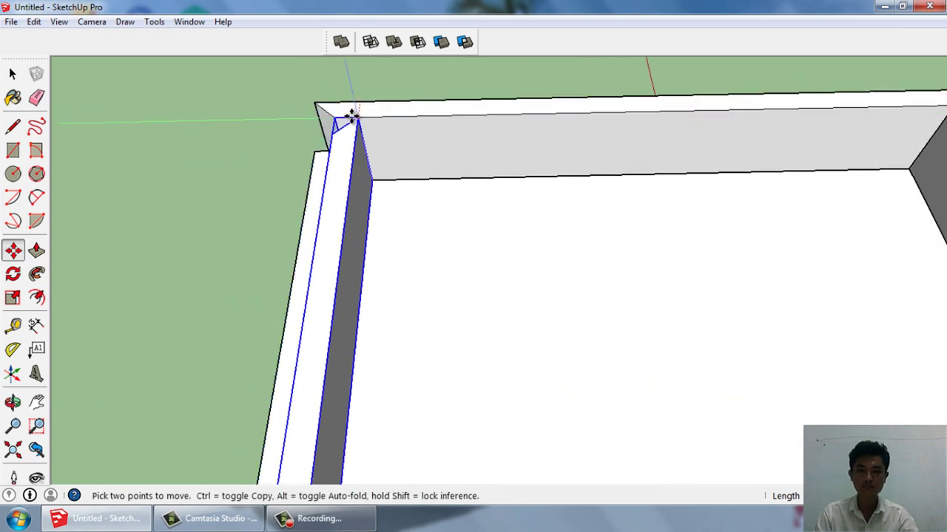
# Undo the slide, flip the rail along green instead, and move it flush into the tray corner
pyautogui.hotkey('ctrl', 'z')
pyautogui.press('space')
pyautogui.rightClick(341, 165)
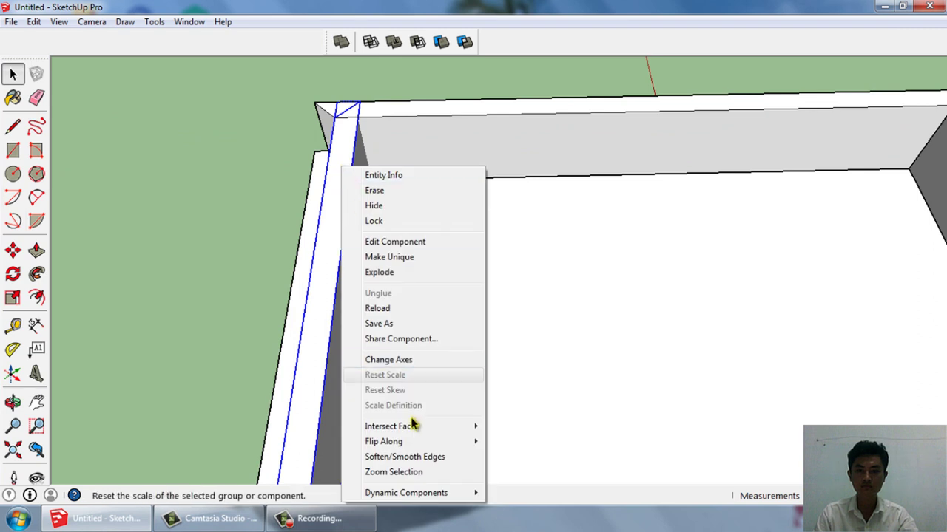
pyautogui.moveTo(384, 441)
pyautogui.click(536, 458)
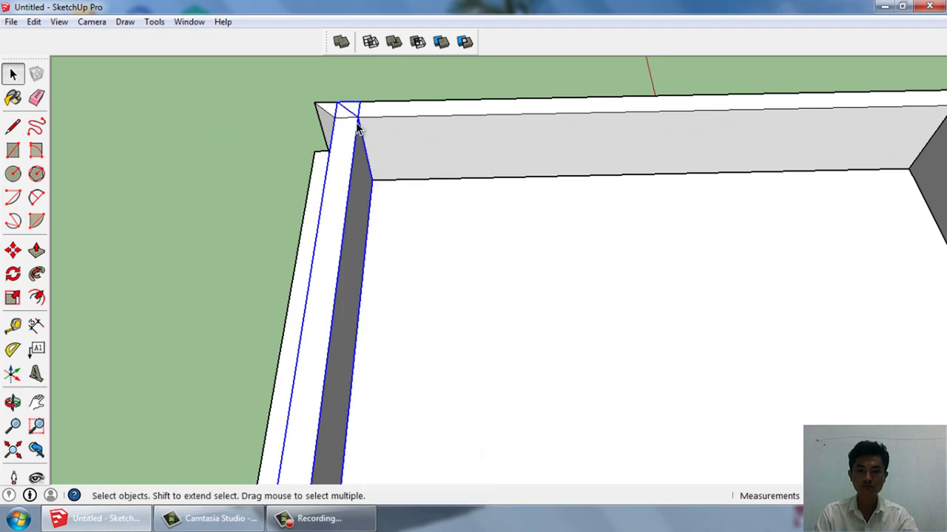
pyautogui.press('m')
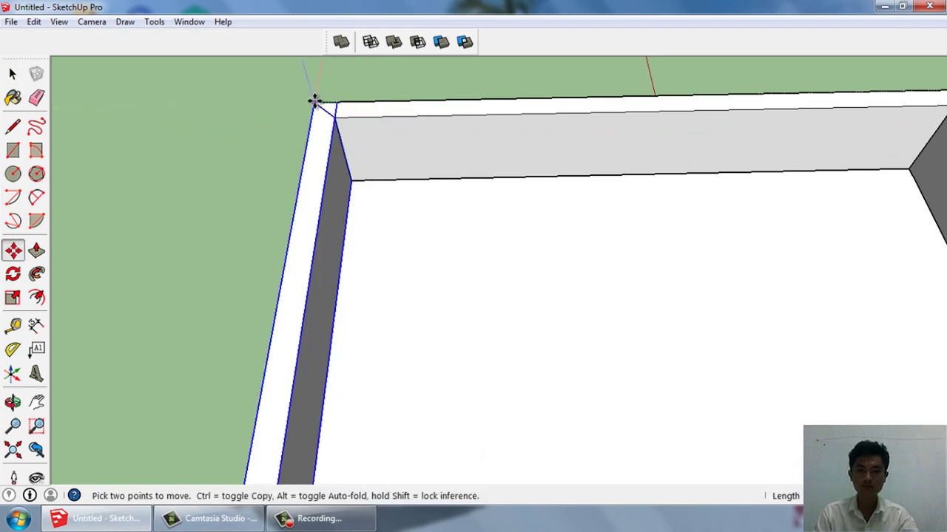
pyautogui.click(312, 101)
pyautogui.press('space')
pyautogui.moveTo(374, 84)
pyautogui.mouseDown(button='middle')
pyautogui.moveTo(547, 294)
pyautogui.moveTo(671, 150)
pyautogui.mouseUp(button='middle')
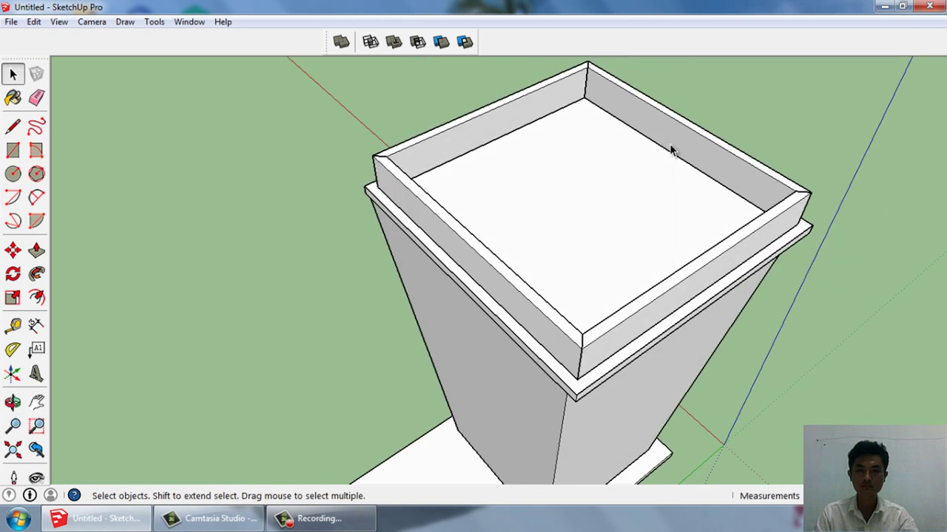
# Make the selected tray rails one component and hide it
pyautogui.press('g')
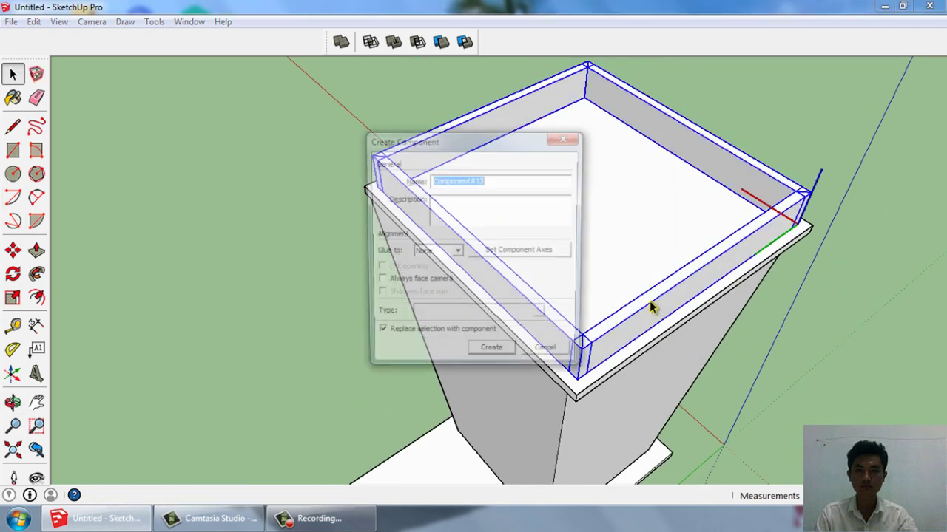
pyautogui.press('Return')
pyautogui.rightClick(611, 319)
pyautogui.click(664, 209)
pyautogui.moveTo(665, 212)
pyautogui.mouseDown(button='middle')
pyautogui.moveTo(674, 215)
pyautogui.moveTo(631, 222)
pyautogui.moveTo(613, 250)
pyautogui.mouseUp(button='middle')
# Hide the top slab and orbit around the exposed tapered body
pyautogui.rightClick(613, 231)
pyautogui.click(647, 207)
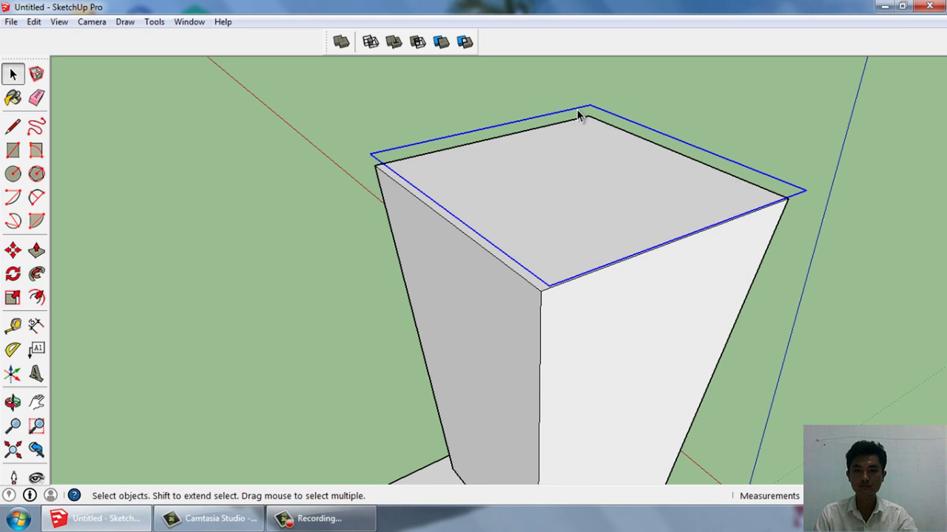
pyautogui.moveTo(579, 116)
pyautogui.mouseDown(button='middle')
pyautogui.moveTo(661, 199)
pyautogui.moveTo(560, 290)
pyautogui.moveTo(476, 302)
pyautogui.moveTo(578, 286)
pyautogui.moveTo(581, 321)
pyautogui.moveTo(614, 323)
pyautogui.moveTo(446, 274)
pyautogui.moveTo(461, 348)
pyautogui.moveTo(500, 370)
pyautogui.moveTo(545, 330)
pyautogui.moveTo(537, 352)
pyautogui.moveTo(507, 356)
pyautogui.mouseUp(button='middle')
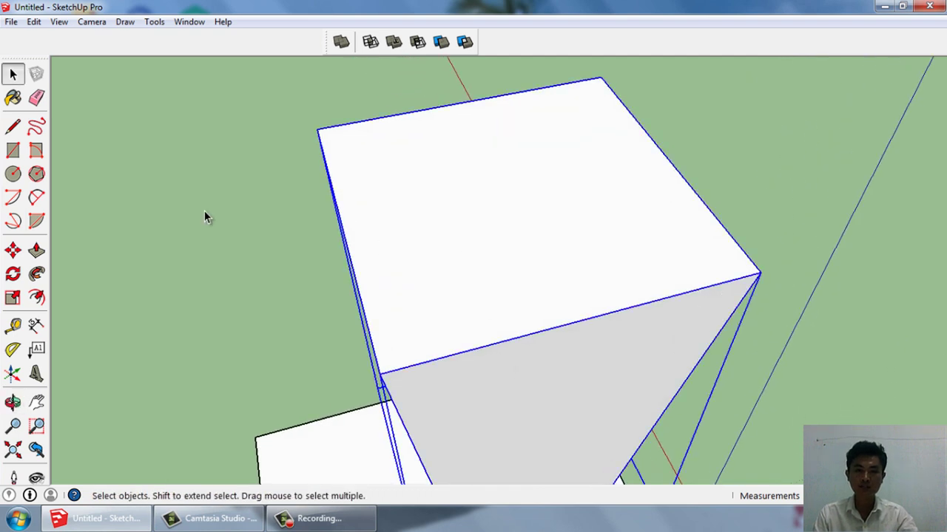
# Offset the tapered body's top face slightly inward to form a thin rim
pyautogui.click(205, 213)
pyautogui.click(12, 150)
pyautogui.press('space')
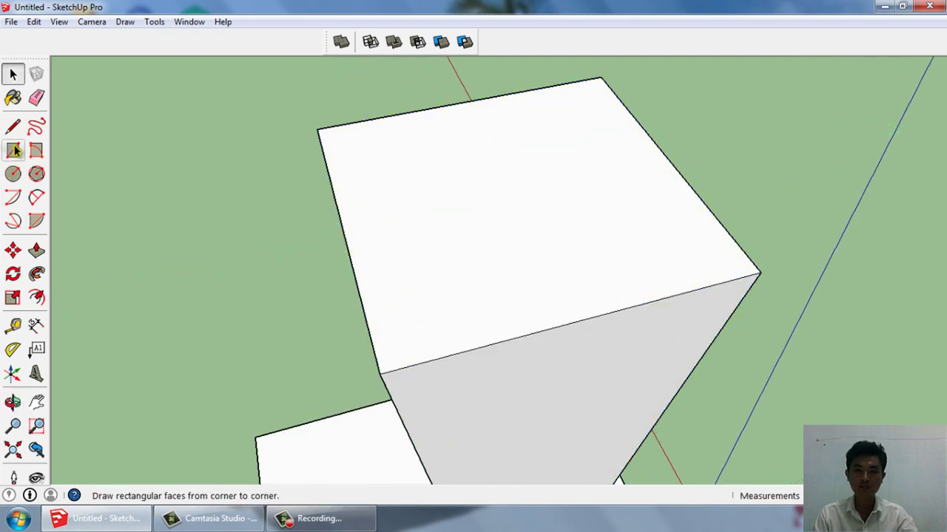
pyautogui.click(317, 132)
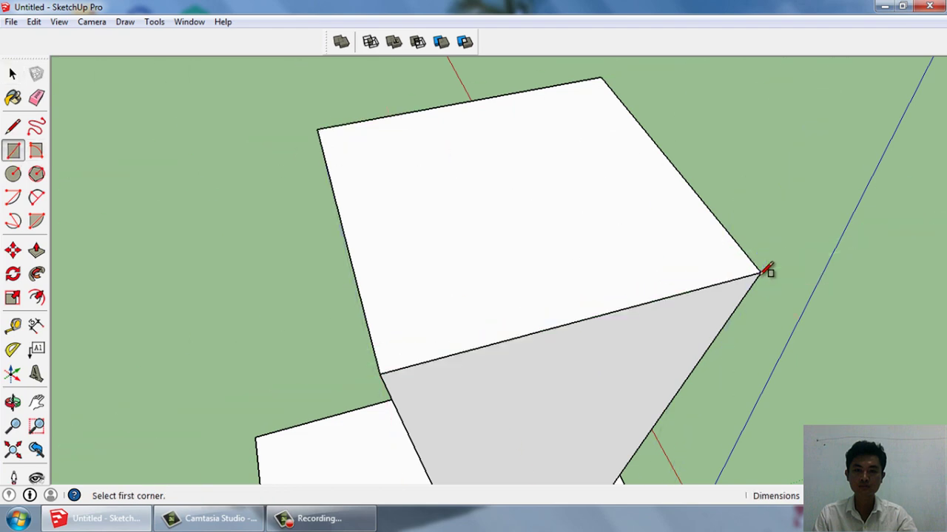
pyautogui.press('space')
pyautogui.click(37, 297)
pyautogui.click(534, 278)
pyautogui.click(527, 277)
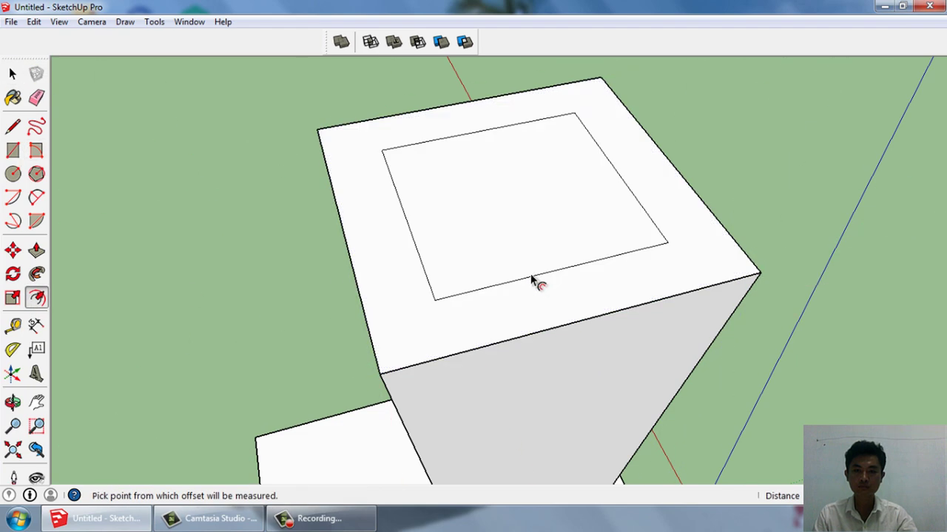
pyautogui.click(531, 281)
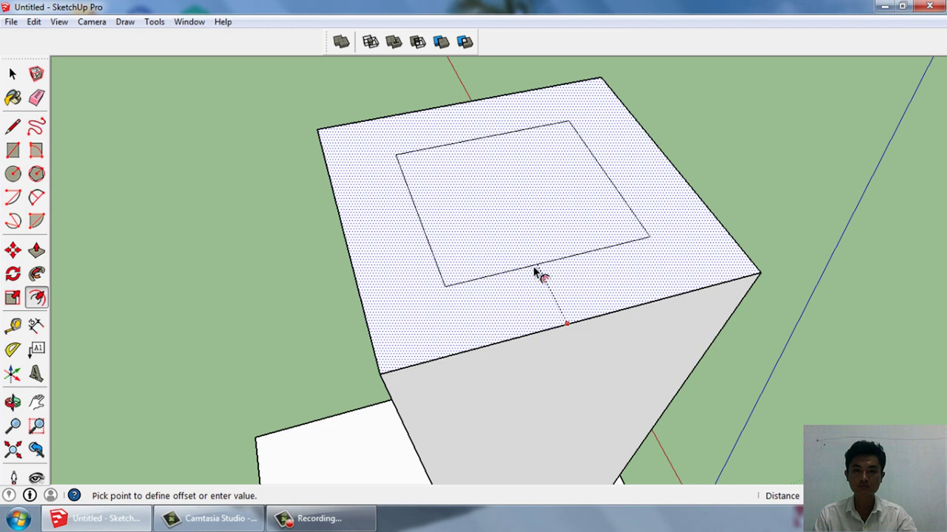
pyautogui.click(533, 274)
pyautogui.press('space')
pyautogui.moveTo(869, 329); pyautogui.dragTo(792, 313, button='middle')
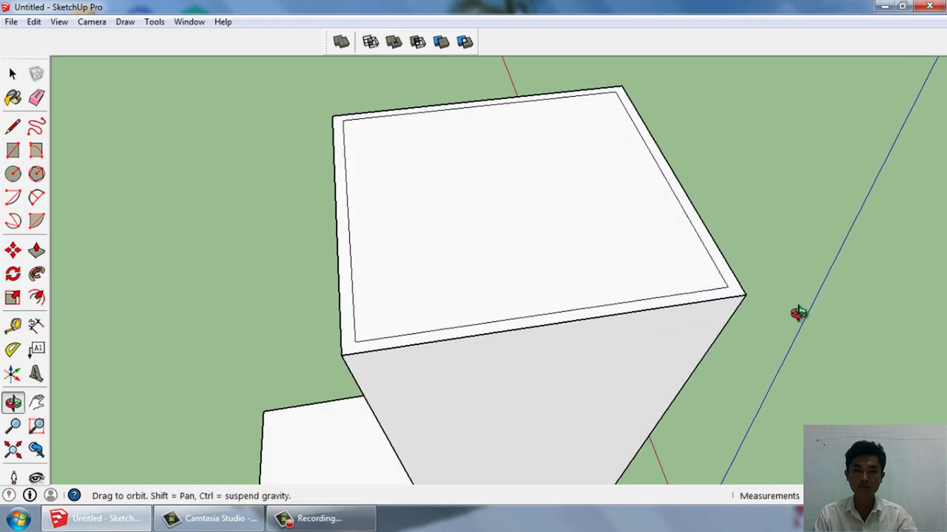
# Draw a line across the rim at its front corner
pyautogui.click(12, 127)
pyautogui.scroll(2, 732, 288)
pyautogui.click(744, 298)
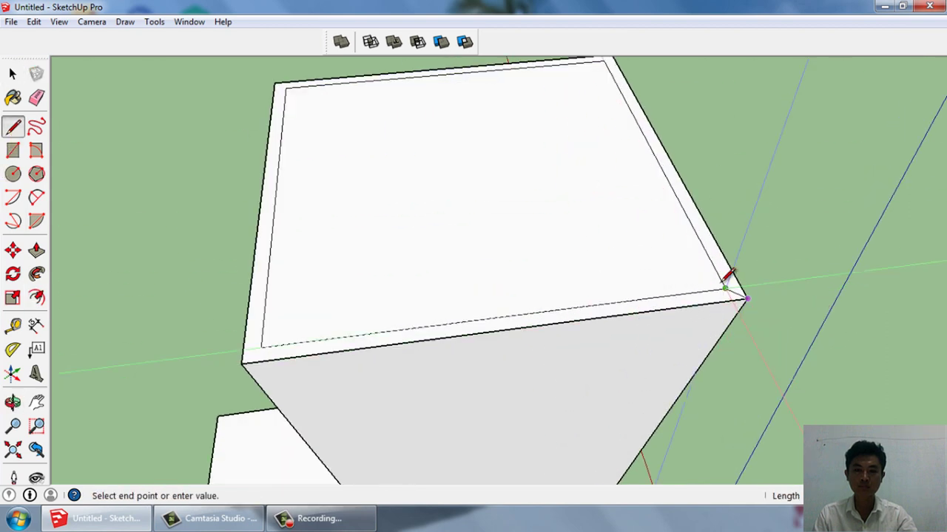
pyautogui.click(261, 345)
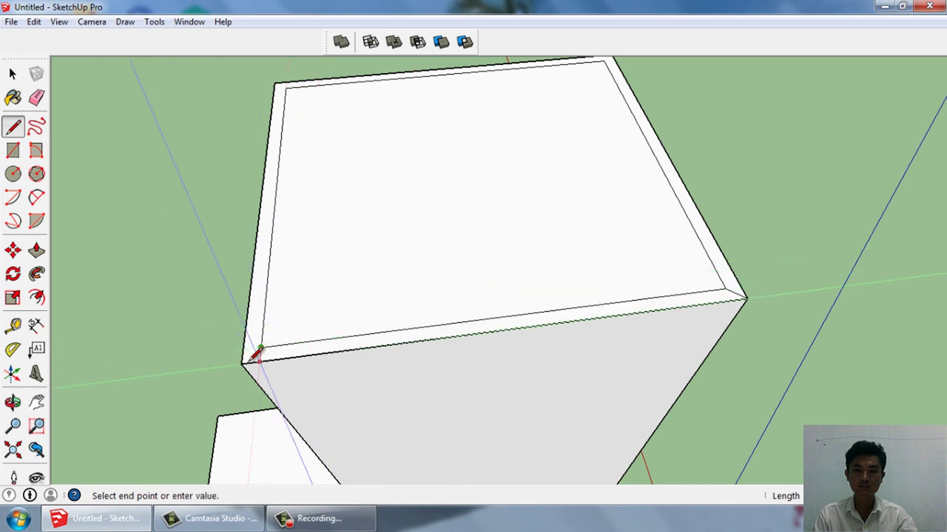
pyautogui.click(245, 362)
# Draw an edge on the front face from the body's bottom corner up to its top corner
pyautogui.moveTo(252, 357); pyautogui.dragTo(349, 360, button='middle')
pyautogui.scroll(-3, 412, 296)
pyautogui.scroll(-2, 412, 300)
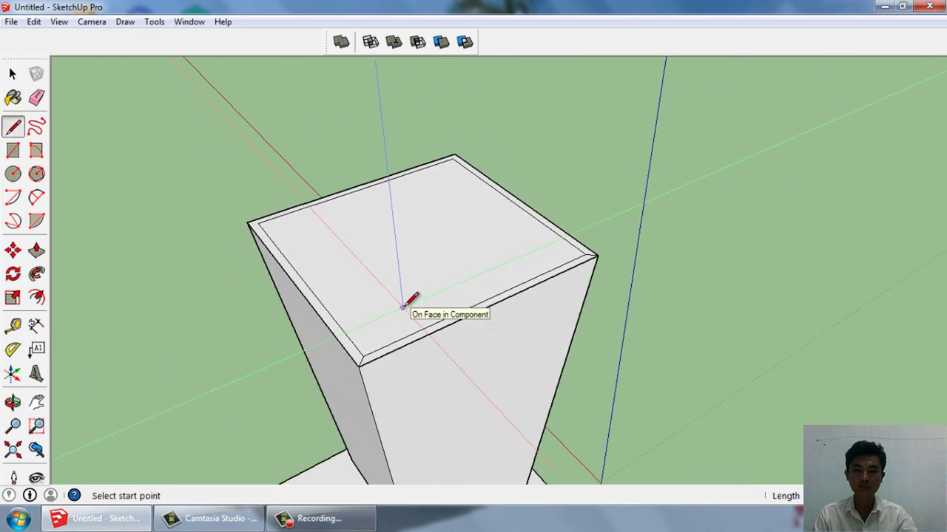
pyautogui.moveTo(412, 300); pyautogui.dragTo(360, 268, button='middle')
pyautogui.scroll(3, 377, 414)
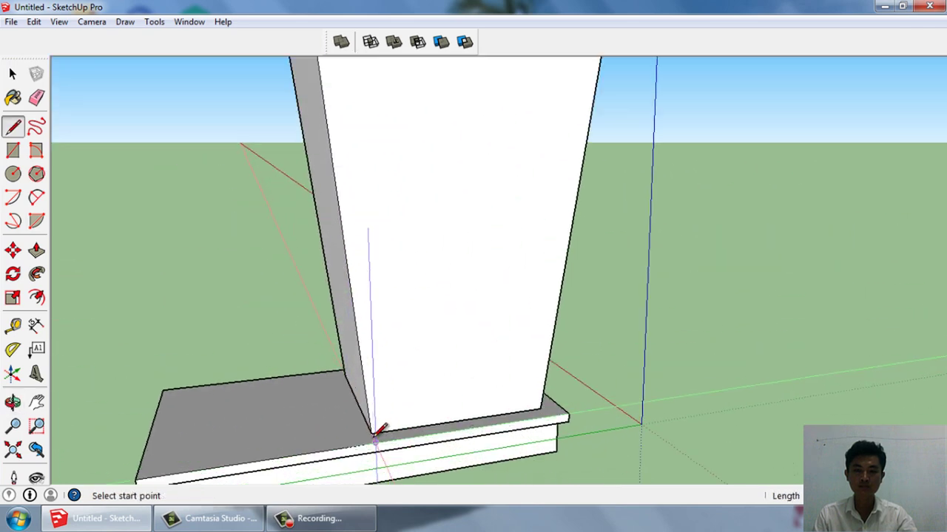
pyautogui.click(372, 432)
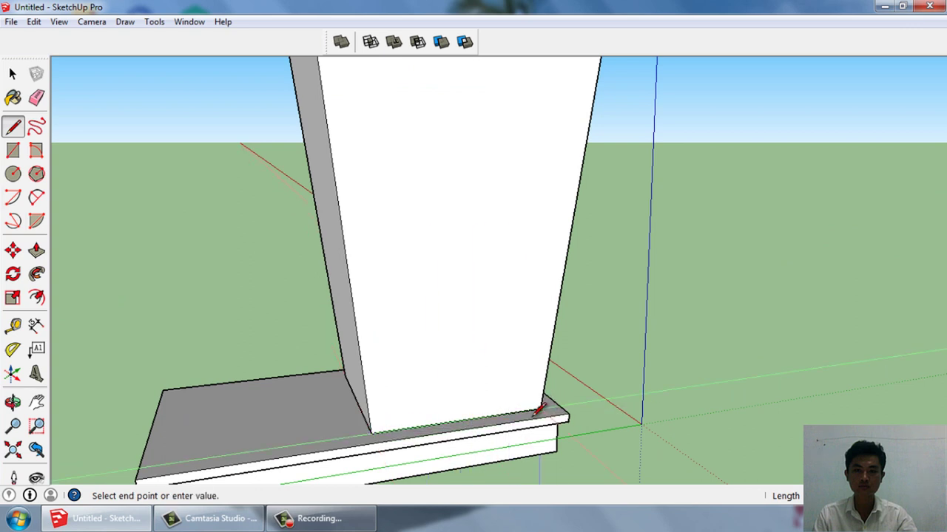
pyautogui.scroll(-4, 538, 410)
pyautogui.press('Escape')
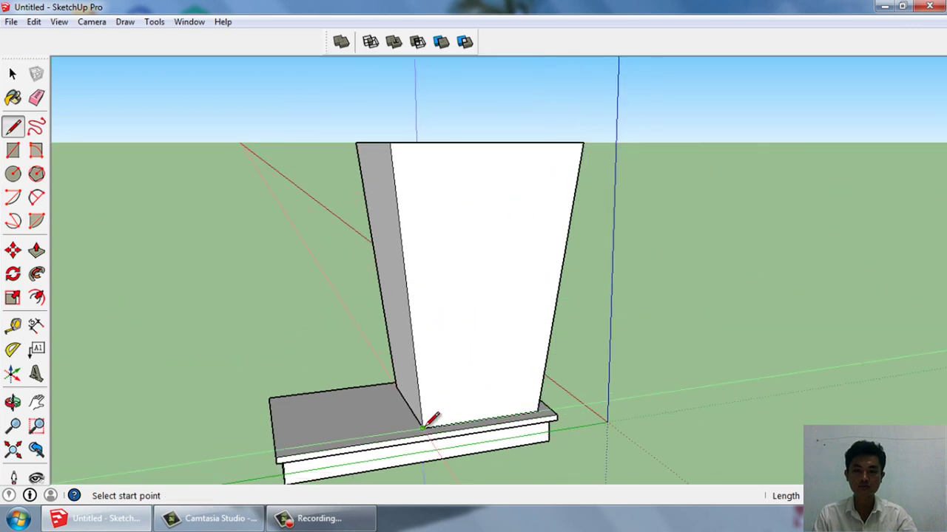
pyautogui.click(423, 428)
pyautogui.scroll(2, 414, 148)
pyautogui.scroll(2, 413, 152)
pyautogui.moveTo(413, 152)
pyautogui.mouseDown(button='middle')
pyautogui.moveTo(338, 143)
pyautogui.moveTo(355, 186)
pyautogui.moveTo(348, 238)
pyautogui.mouseUp(button='middle')
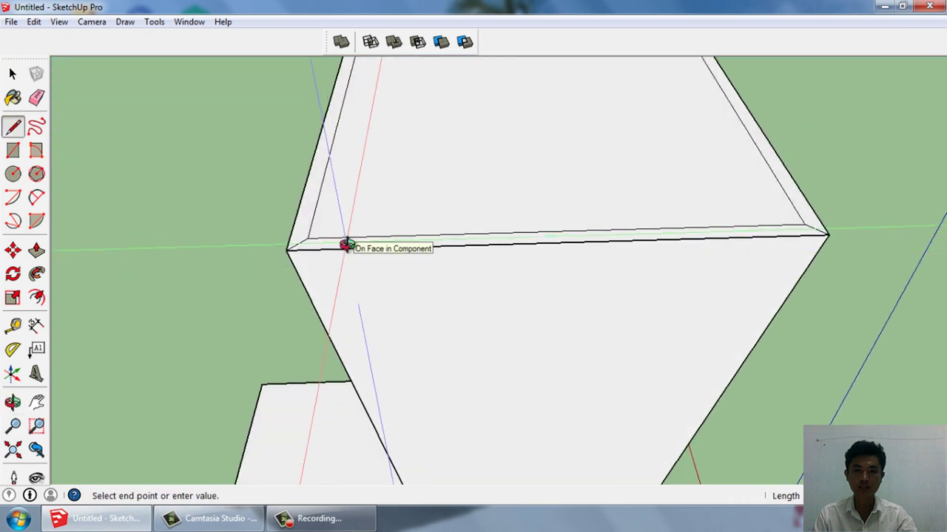
pyautogui.scroll(-2, 346, 244)
pyautogui.scroll(-3, 407, 218)
pyautogui.scroll(3, 415, 287)
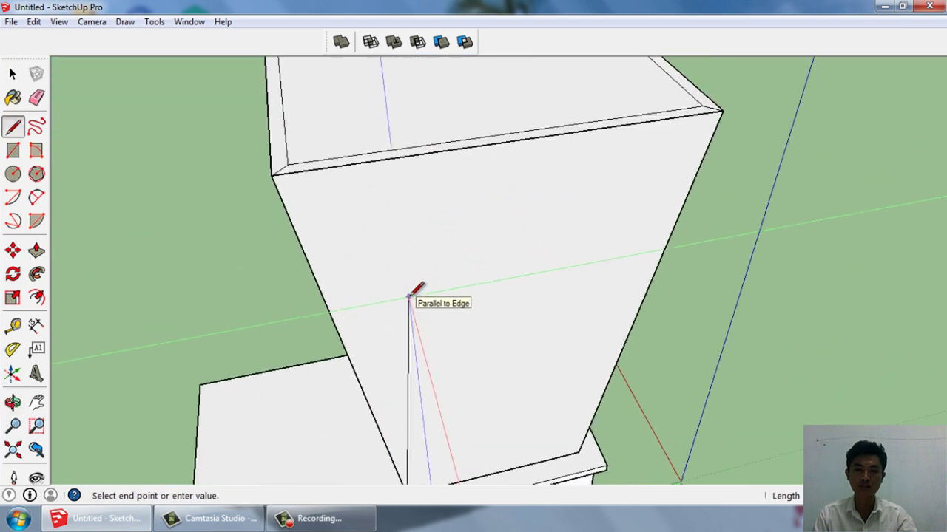
pyautogui.moveTo(408, 296)
pyautogui.mouseDown(button='middle')
pyautogui.moveTo(359, 256)
pyautogui.moveTo(381, 229)
pyautogui.moveTo(490, 245)
pyautogui.moveTo(481, 271)
pyautogui.moveTo(517, 304)
pyautogui.moveTo(443, 190)
pyautogui.mouseUp(button='middle')
pyautogui.click(351, 268)
# Select the body's front face and then its top face
pyautogui.press('space')
pyautogui.click(481, 270)
pyautogui.scroll(-1, 497, 301)
pyautogui.click(444, 190)
# Hide the tapered body component to expose the side panel
pyautogui.rightClick(444, 190)
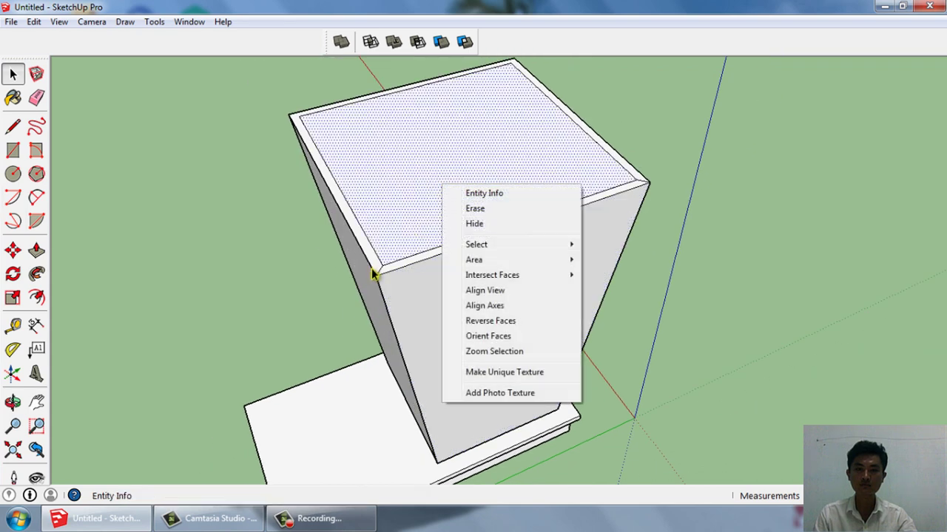
pyautogui.click(361, 285)
pyautogui.rightClick(361, 285)
pyautogui.click(400, 208)
pyautogui.moveTo(400, 212)
pyautogui.mouseDown(button='middle')
pyautogui.moveTo(534, 247)
pyautogui.moveTo(570, 234)
pyautogui.moveTo(570, 213)
pyautogui.moveTo(524, 311)
pyautogui.moveTo(443, 222)
pyautogui.mouseUp(button='middle')
# Draw a 50mm edge and a closing line to form the panel's thin bottom face
pyautogui.click(13, 126)
pyautogui.moveTo(469, 461)
pyautogui.mouseDown(button='middle')
pyautogui.moveTo(486, 410)
pyautogui.moveTo(596, 397)
pyautogui.mouseUp(button='middle')
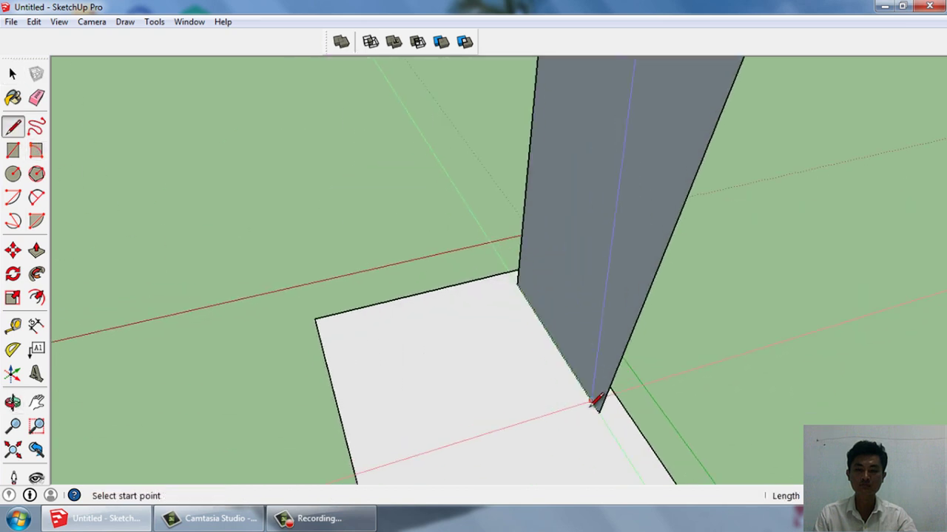
pyautogui.scroll(2, 599, 403)
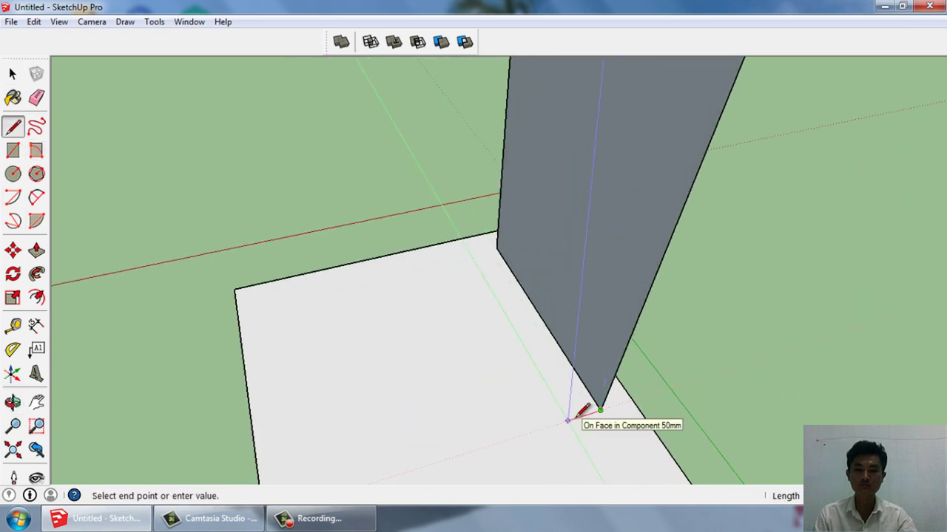
pyautogui.click(586, 414)
pyautogui.moveTo(500, 299)
pyautogui.mouseDown(button='middle')
pyautogui.moveTo(459, 281)
pyautogui.moveTo(633, 304)
pyautogui.moveTo(471, 257)
pyautogui.mouseUp(button='middle')
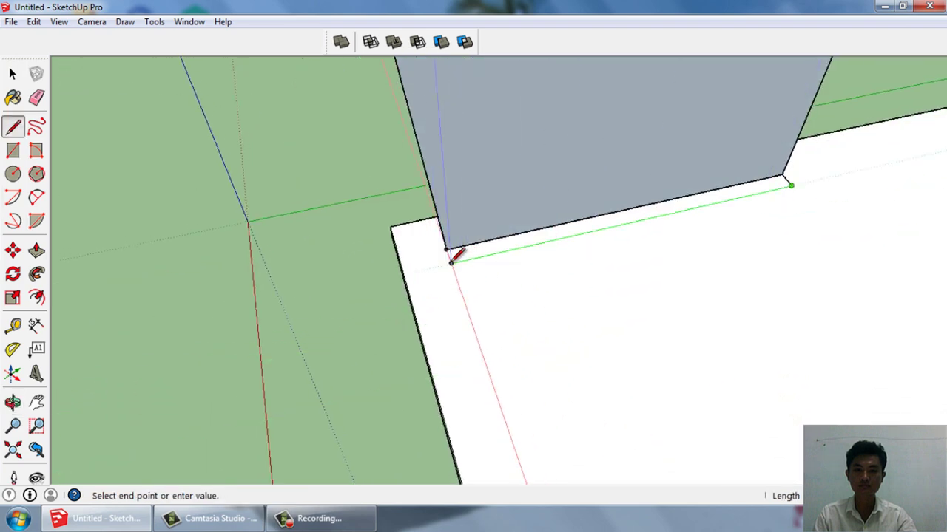
pyautogui.scroll(2, 449, 246)
pyautogui.scroll(1, 450, 244)
pyautogui.click(443, 244)
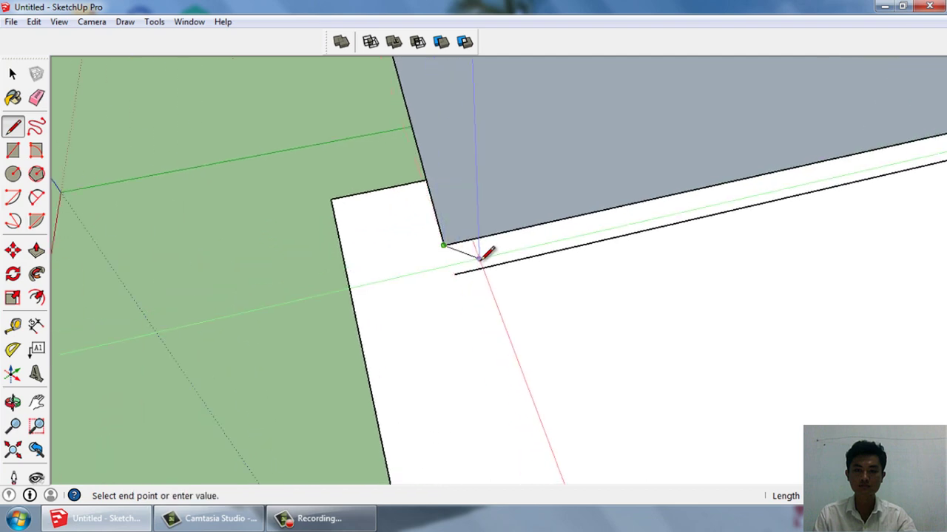
pyautogui.click(454, 275)
pyautogui.moveTo(461, 264)
pyautogui.mouseDown(button='middle')
pyautogui.moveTo(475, 328)
pyautogui.moveTo(507, 306)
pyautogui.mouseUp(button='middle')
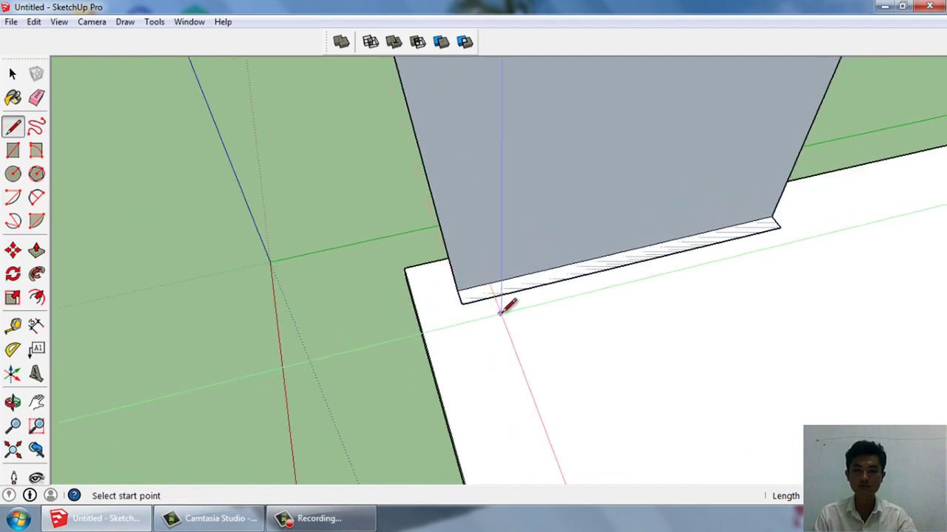
# Draw a small rectangle at the wall's bottom corner
pyautogui.press('space')
pyautogui.scroll(2, 473, 284)
pyautogui.scroll(1, 451, 307)
pyautogui.click(13, 150)
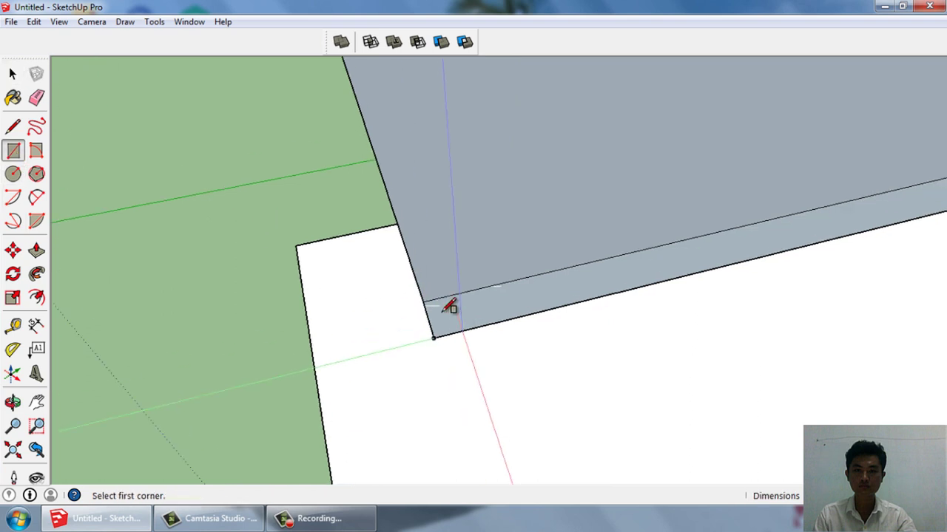
pyautogui.scroll(1, 448, 309)
pyautogui.click(420, 299)
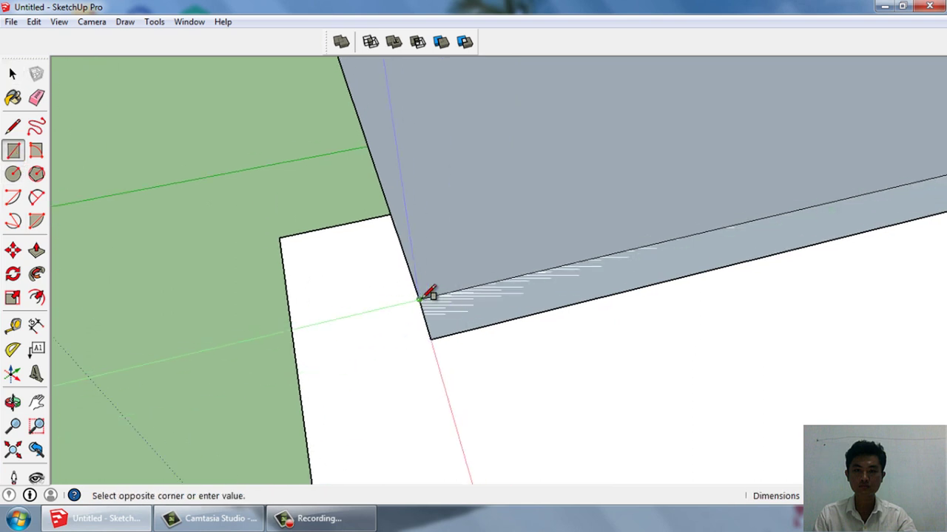
pyautogui.click(488, 321)
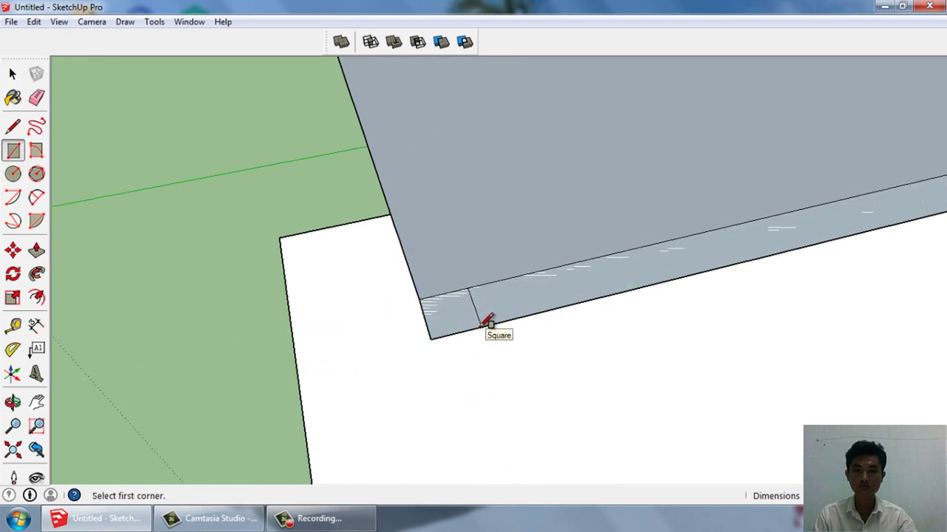
pyautogui.press('space')
# Add a diagonal across the strip and delete the cut-off corner triangle
pyautogui.press('l')
pyautogui.click(420, 299)
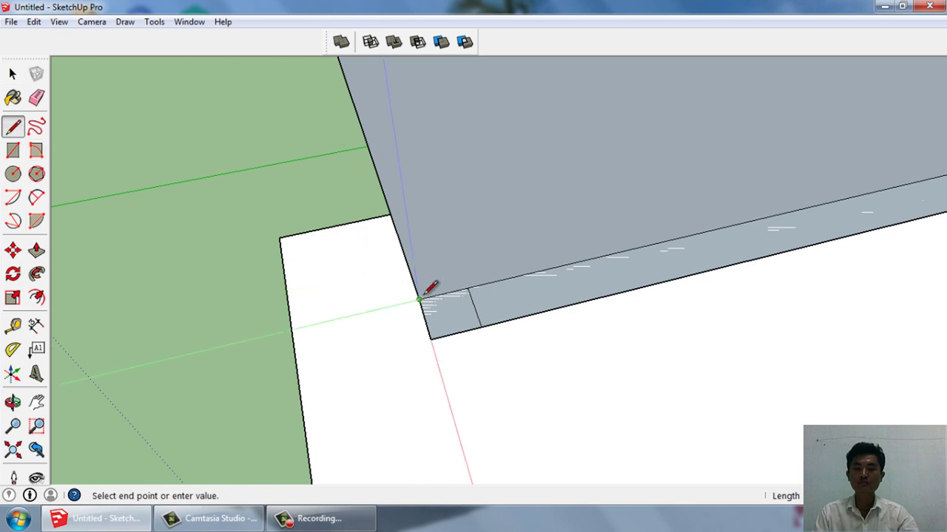
pyautogui.press('space')
pyautogui.moveTo(488, 322); pyautogui.dragTo(470, 302, button='middle')
pyautogui.click(475, 314)
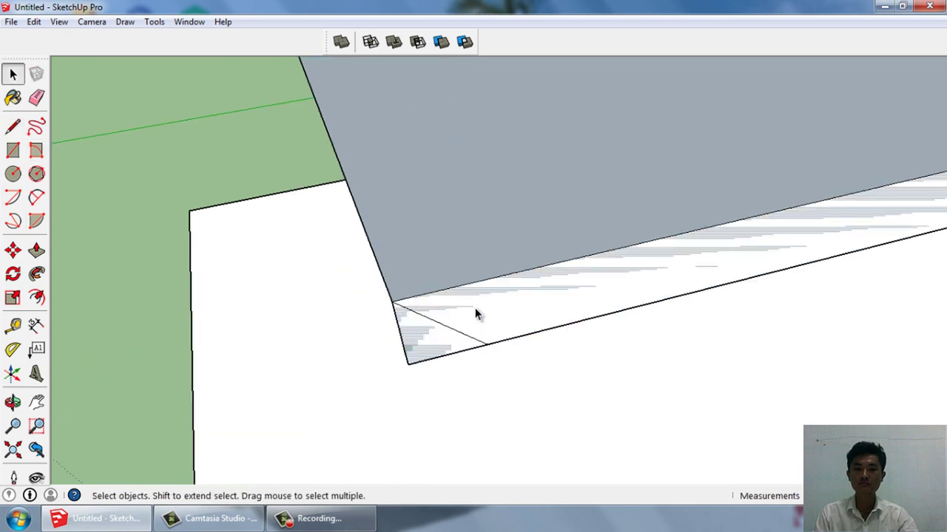
pyautogui.click(429, 360)
pyautogui.press('Delete')
pyautogui.scroll(-3, 405, 357)
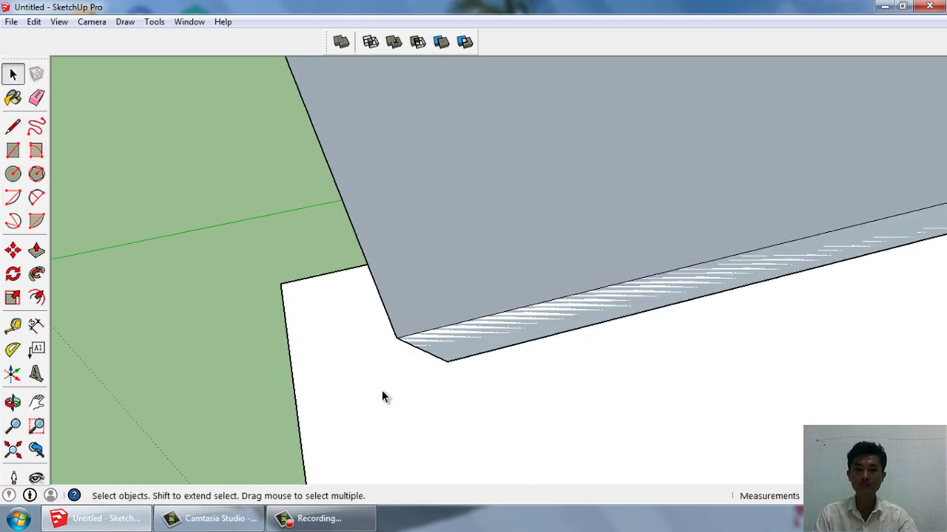
pyautogui.scroll(-2, 382, 389)
pyautogui.scroll(-3, 282, 336)
pyautogui.moveTo(383, 373); pyautogui.dragTo(475, 176, button='middle')
# Delete the top slab's face and its leftover edges
pyautogui.scroll(-3, 499, 318)
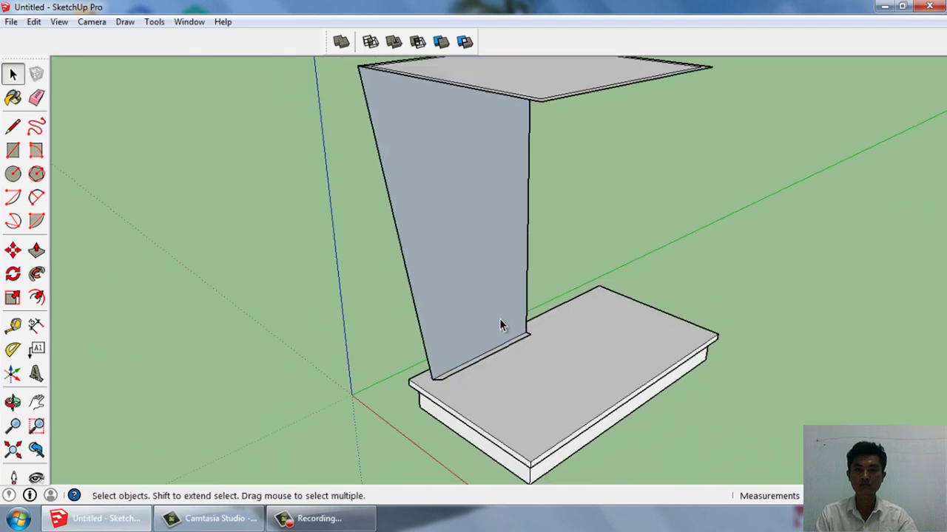
pyautogui.moveTo(500, 319)
pyautogui.mouseDown(button='middle')
pyautogui.moveTo(532, 169)
pyautogui.moveTo(603, 235)
pyautogui.mouseUp(button='middle')
pyautogui.click(584, 188)
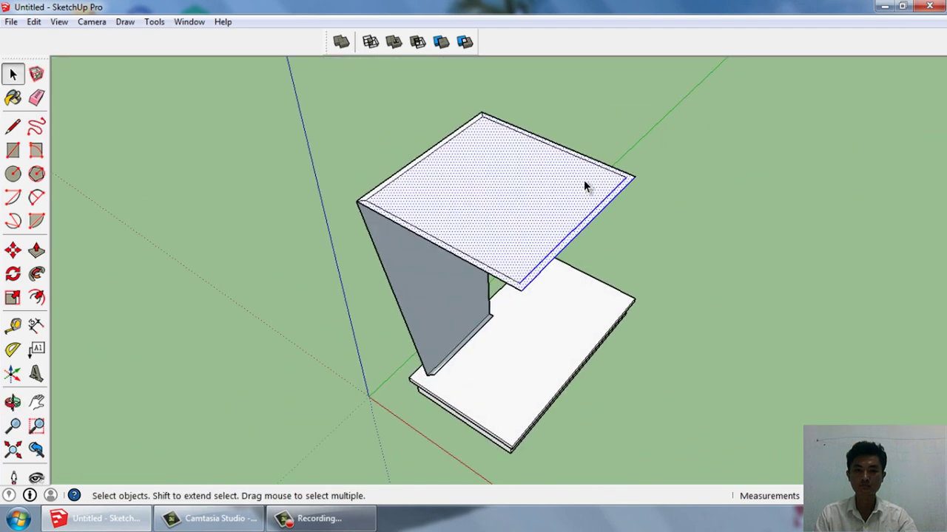
pyautogui.press('Delete')
pyautogui.moveTo(583, 179); pyautogui.dragTo(559, 264, button='middle')
pyautogui.moveTo(535, 111); pyautogui.dragTo(535, 117)
pyautogui.press('Delete')
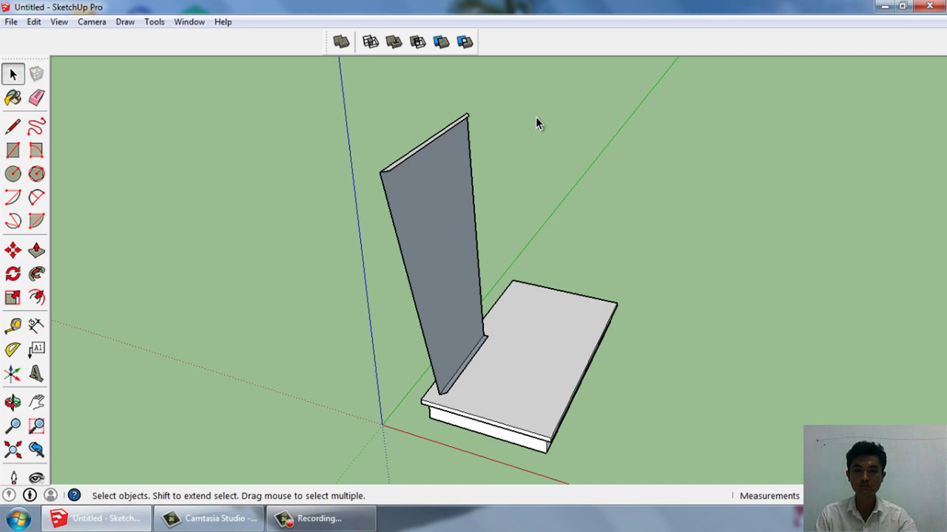
pyautogui.moveTo(296, 185); pyautogui.dragTo(57, 223, button='middle')
# Draw a line to close the wall's side face
pyautogui.click(11, 130)
pyautogui.scroll(2, 374, 346)
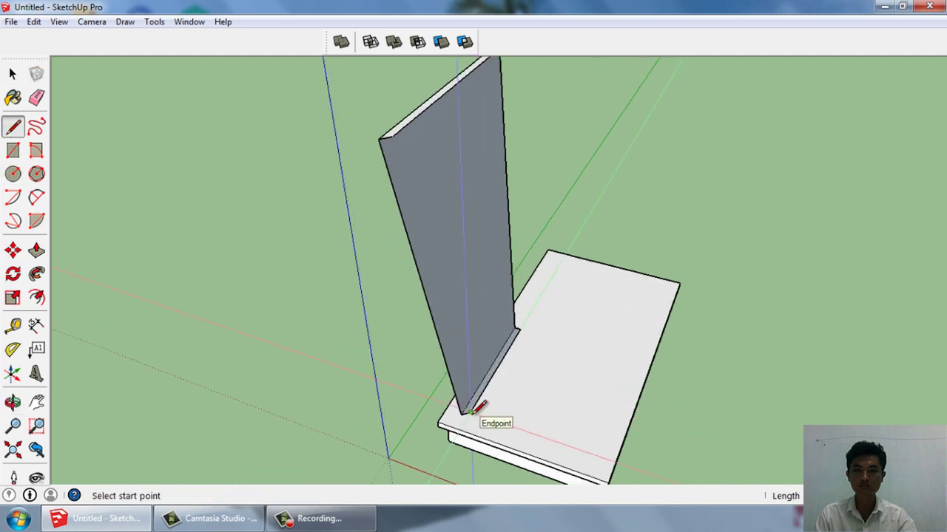
pyautogui.click(405, 143)
pyautogui.moveTo(406, 144)
pyautogui.mouseDown(button='middle')
pyautogui.moveTo(581, 204)
pyautogui.moveTo(545, 269)
pyautogui.moveTo(548, 315)
pyautogui.mouseUp(button='middle')
# Draw a thin rectangular strip along the wall's other bottom corner
pyautogui.press('space')
pyautogui.scroll(2, 548, 314)
pyautogui.moveTo(510, 260)
pyautogui.mouseDown(button='middle')
pyautogui.moveTo(266, 311)
pyautogui.moveTo(380, 302)
pyautogui.mouseUp(button='middle')
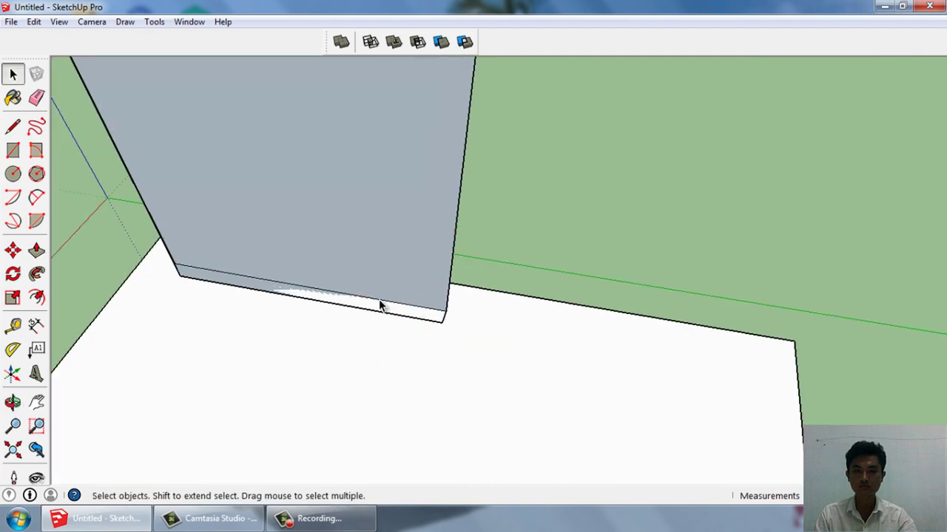
pyautogui.click(13, 130)
pyautogui.moveTo(335, 252); pyautogui.dragTo(510, 370, button='middle')
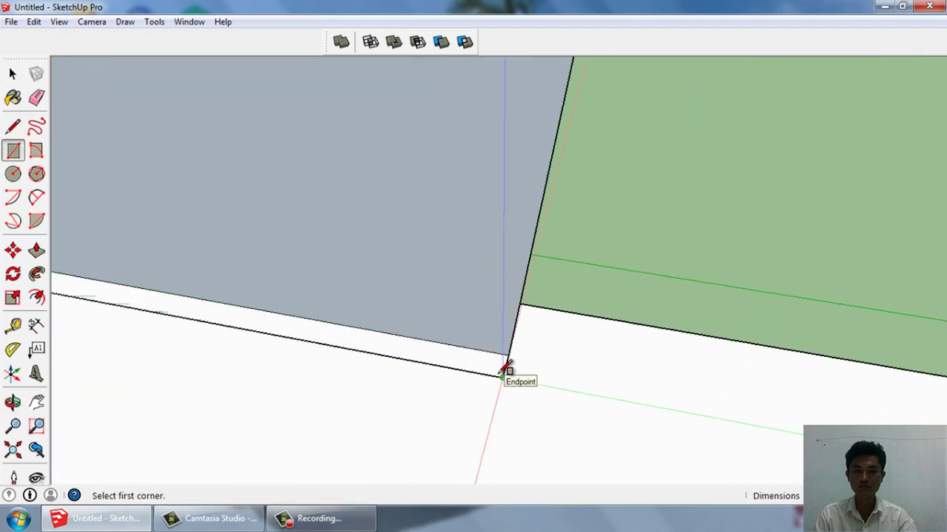
pyautogui.click(502, 376)
pyautogui.click(485, 345)
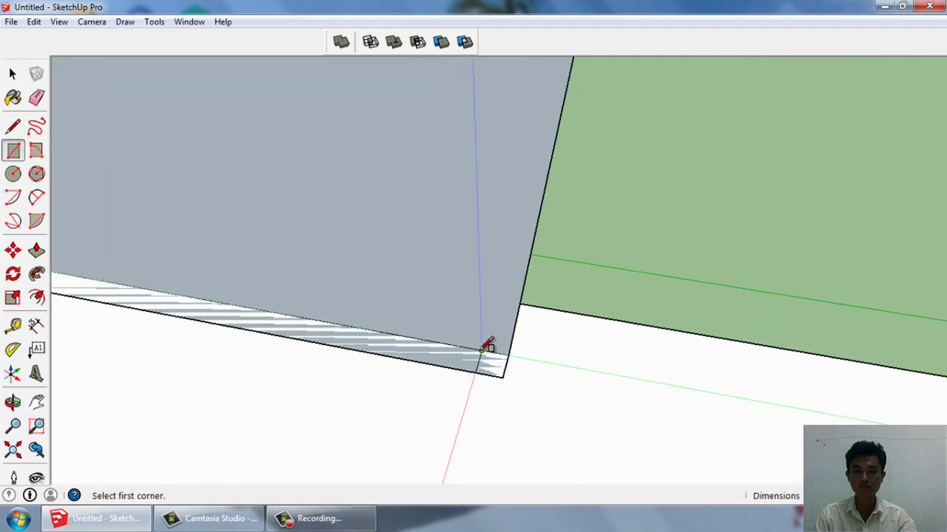
# Draw a diagonal at the strip's corner and delete the stray corner edges
pyautogui.click(12, 127)
pyautogui.moveTo(473, 347)
pyautogui.mouseDown(button='middle')
pyautogui.moveTo(513, 363)
pyautogui.moveTo(471, 377)
pyautogui.mouseUp(button='middle')
pyautogui.click(456, 389)
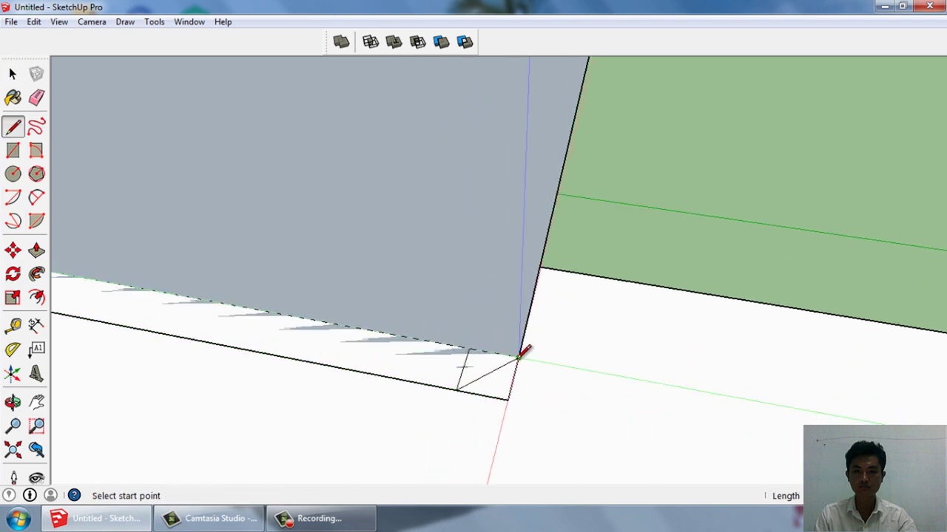
pyautogui.press('space')
pyautogui.click(508, 394)
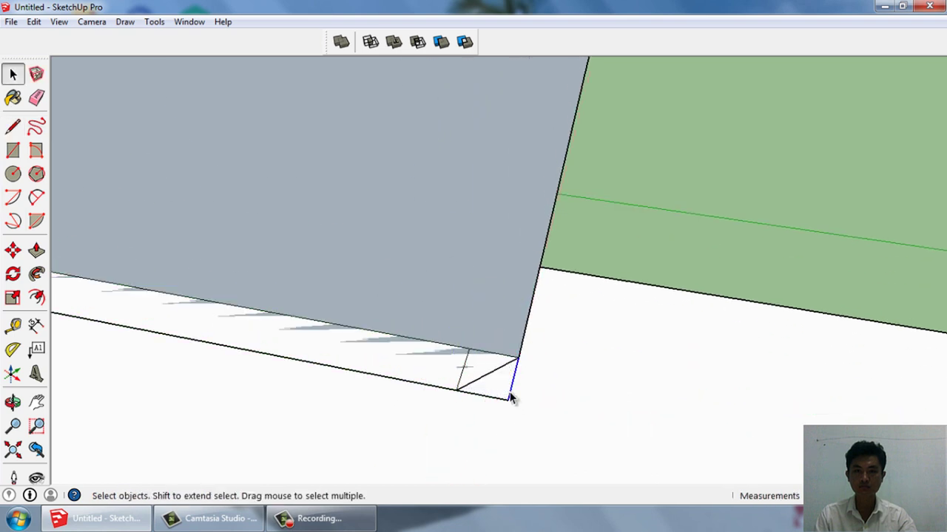
pyautogui.click(506, 400)
pyautogui.press('Delete')
pyautogui.click(466, 370)
pyautogui.press('Delete')
pyautogui.moveTo(483, 414); pyautogui.dragTo(473, 388, button='middle')
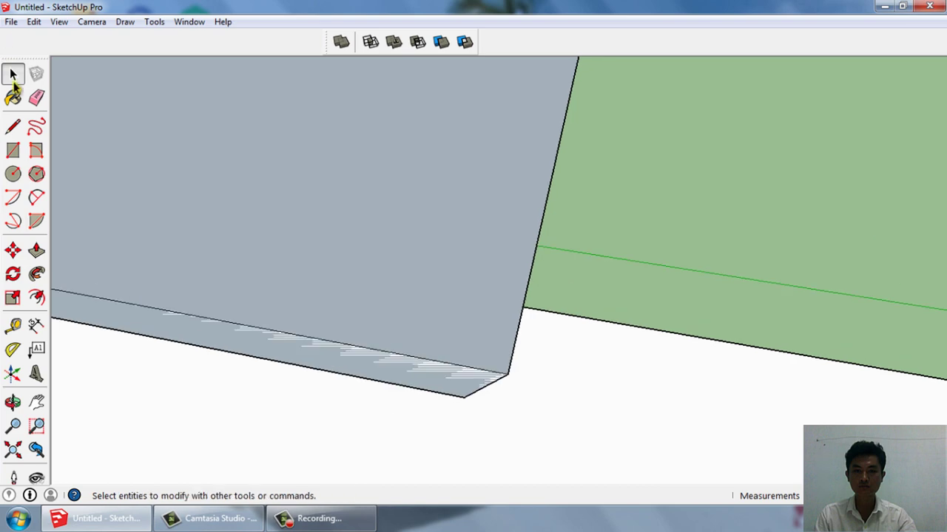
# Draw a line from the trimmed corner to the opposite corner to rebuild the wall face
pyautogui.press('l')
pyautogui.click(456, 383)
pyautogui.moveTo(433, 417)
pyautogui.mouseDown(button='middle')
pyautogui.moveTo(553, 186)
pyautogui.moveTo(403, 226)
pyautogui.mouseUp(button='middle')
pyautogui.click(569, 180)
# Select the entire wall panel and make it a component with G
pyautogui.press('space')
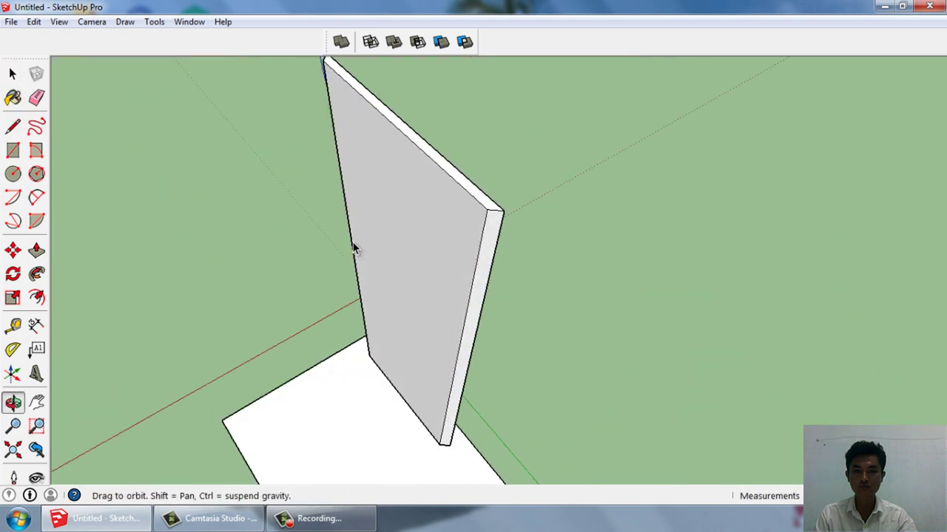
pyautogui.tripleClick(403, 228)
pyautogui.press('g')
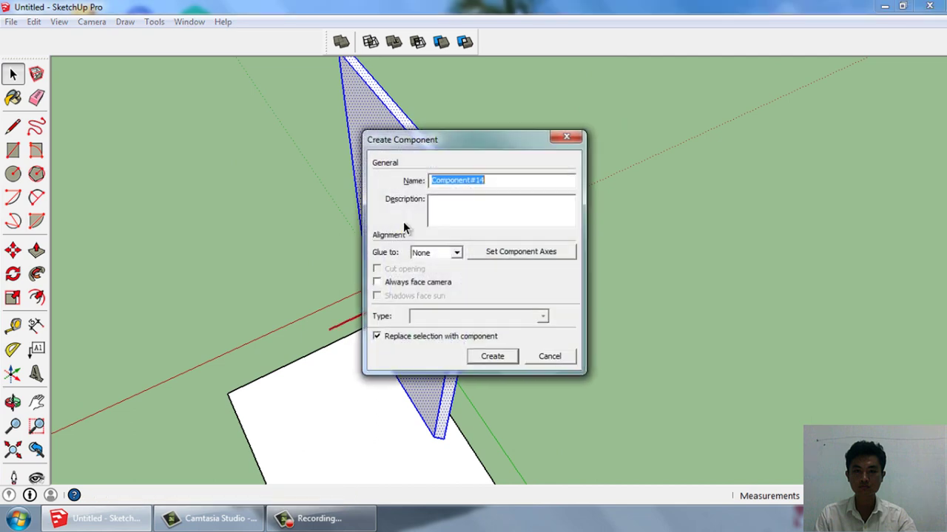
pyautogui.press('Return')
pyautogui.moveTo(403, 222); pyautogui.dragTo(431, 296, button='middle')
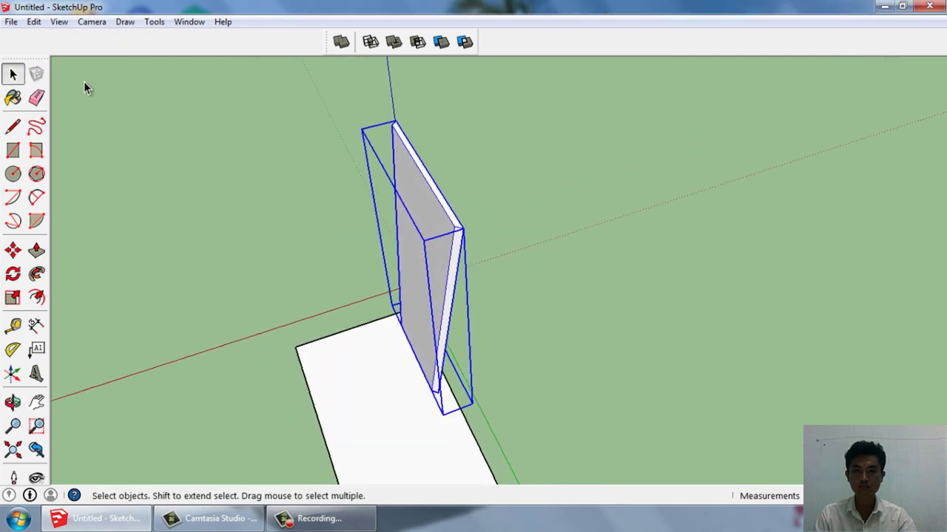
# Unhide all hidden podium parts through Edit > Unhide > All
pyautogui.click(36, 23)
pyautogui.moveTo(60, 222)
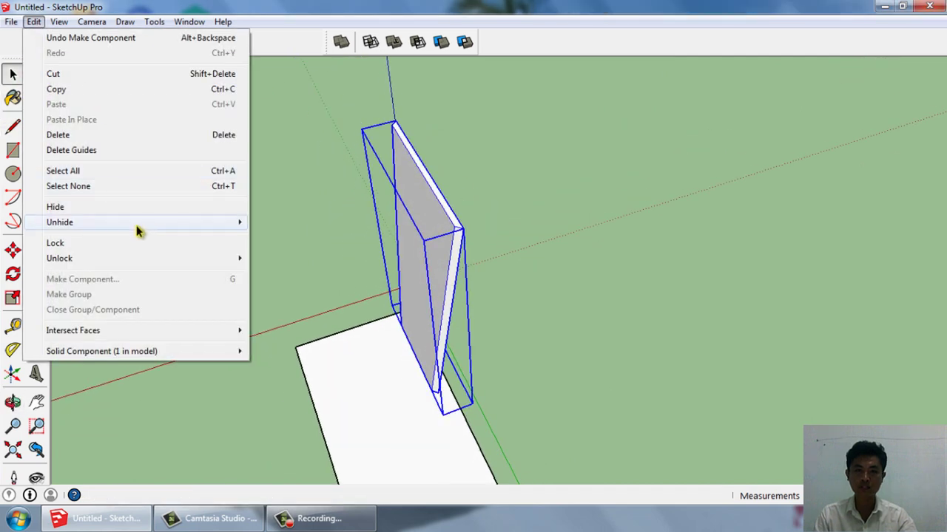
pyautogui.click(276, 253)
pyautogui.moveTo(317, 258)
pyautogui.mouseDown(button='middle')
pyautogui.moveTo(491, 131)
pyautogui.moveTo(407, 249)
pyautogui.moveTo(412, 171)
pyautogui.moveTo(367, 177)
pyautogui.mouseUp(button='middle')
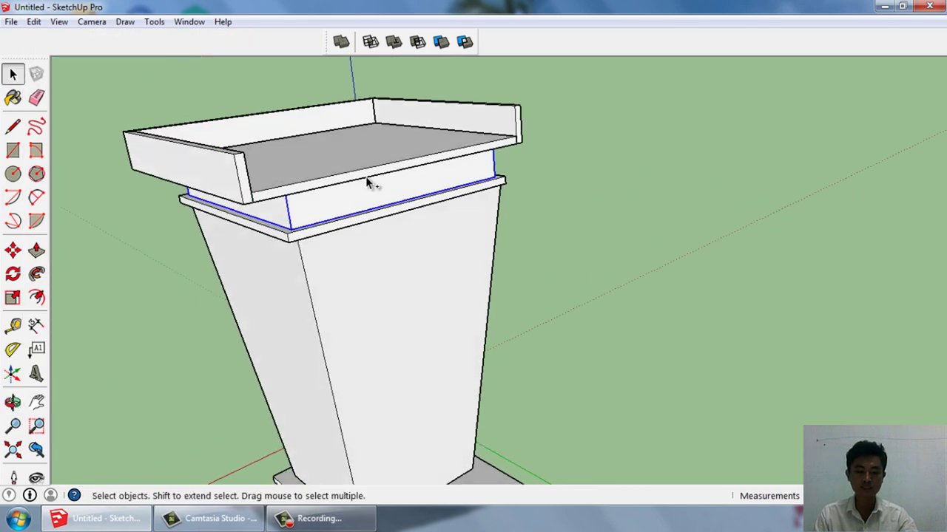
pyautogui.click(367, 166)
# Hide the top tray
pyautogui.rightClick(371, 200)
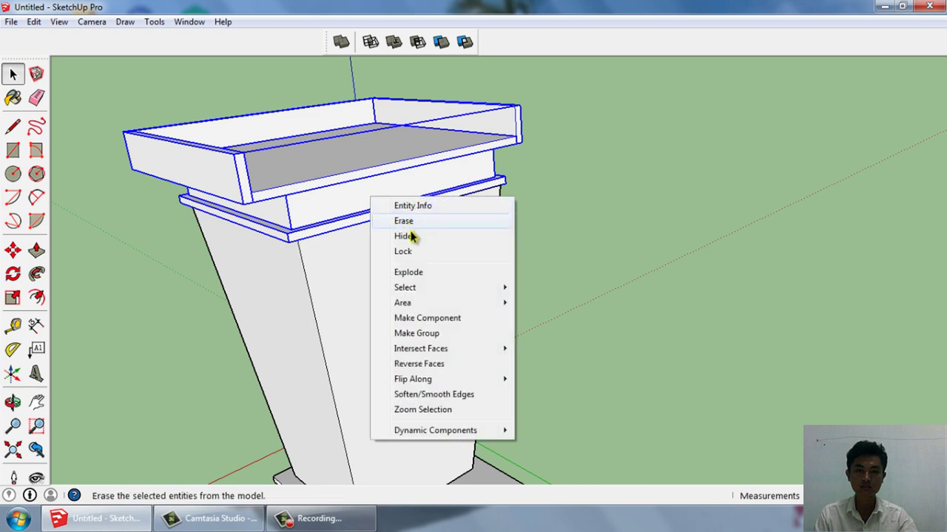
pyautogui.click(412, 233)
pyautogui.moveTo(411, 232); pyautogui.dragTo(359, 296, button='middle')
# Copy the side panel with Move+Ctrl to the opposite side of the base
pyautogui.click(473, 222)
pyautogui.moveTo(567, 146)
pyautogui.mouseDown(button='middle')
pyautogui.moveTo(501, 148)
pyautogui.moveTo(606, 137)
pyautogui.mouseUp(button='middle')
pyautogui.scroll(3, 513, 190)
pyautogui.press('m')
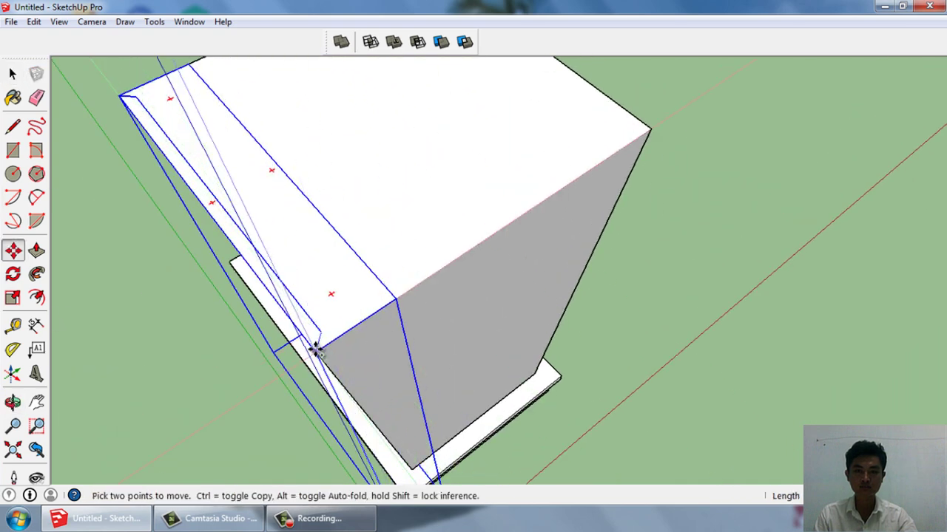
pyautogui.press('ctrl')
pyautogui.click(317, 346)
pyautogui.moveTo(645, 131)
pyautogui.mouseDown(button='middle')
pyautogui.moveTo(610, 163)
pyautogui.moveTo(591, 208)
pyautogui.mouseUp(button='middle')
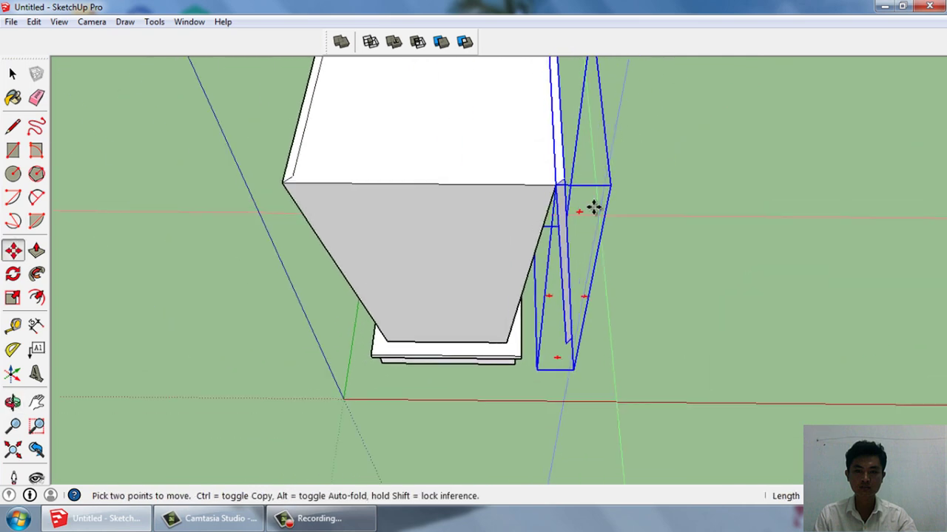
pyautogui.scroll(2, 554, 249)
# Flip the copied panel along the component's green and red axes
pyautogui.rightClick(562, 271)
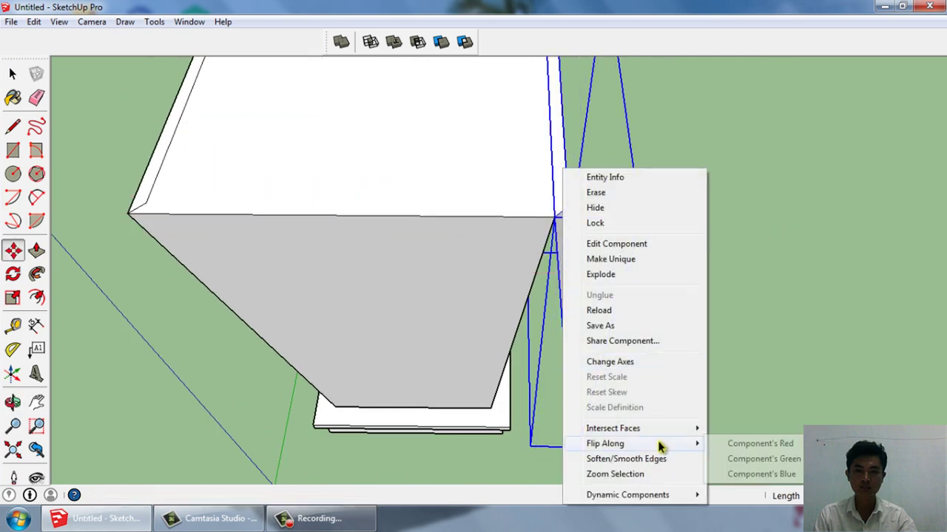
pyautogui.click(739, 457)
pyautogui.rightClick(571, 288)
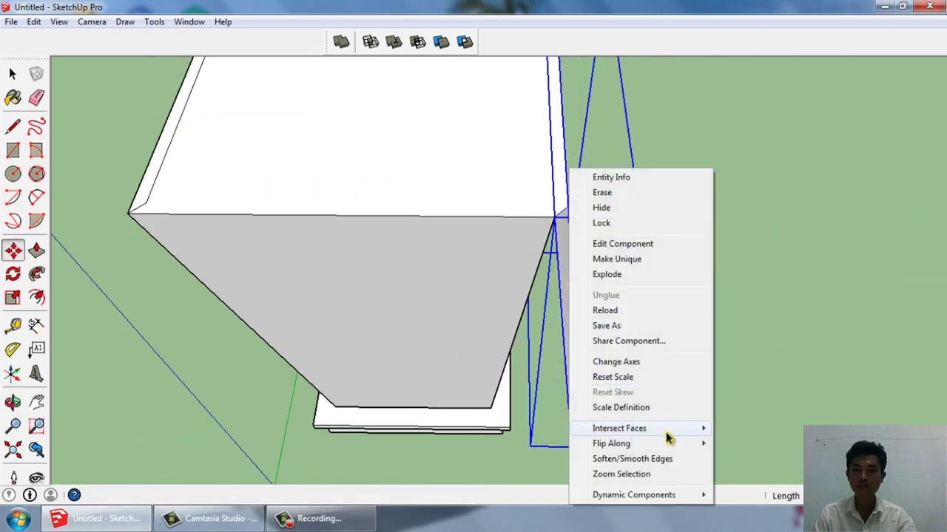
pyautogui.click(737, 441)
pyautogui.moveTo(735, 440)
pyautogui.mouseDown(button='middle')
pyautogui.moveTo(576, 360)
pyautogui.moveTo(617, 284)
pyautogui.moveTo(596, 374)
pyautogui.moveTo(476, 232)
pyautogui.mouseUp(button='middle')
# Hide the outer body and begin a line at the left panel's corner
pyautogui.press('space')
pyautogui.rightClick(412, 199)
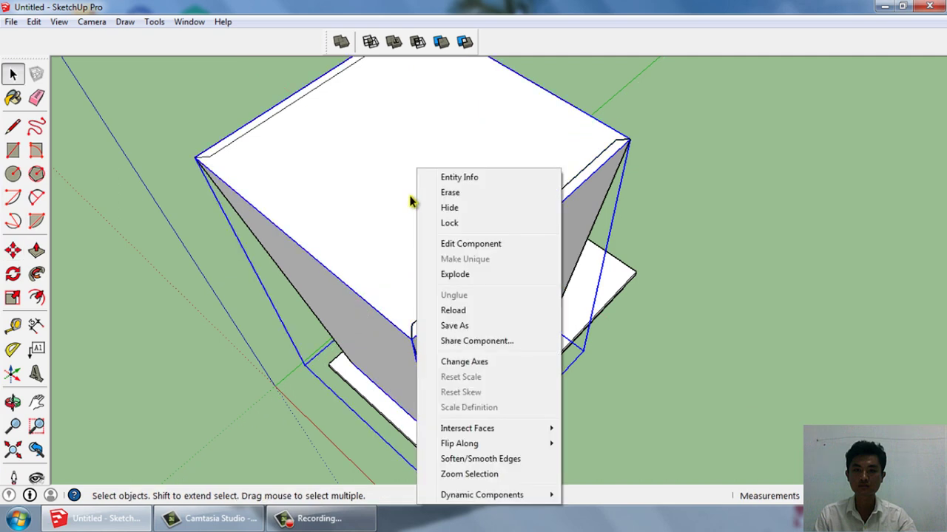
pyautogui.click(387, 203)
pyautogui.rightClick(387, 202)
pyautogui.click(423, 208)
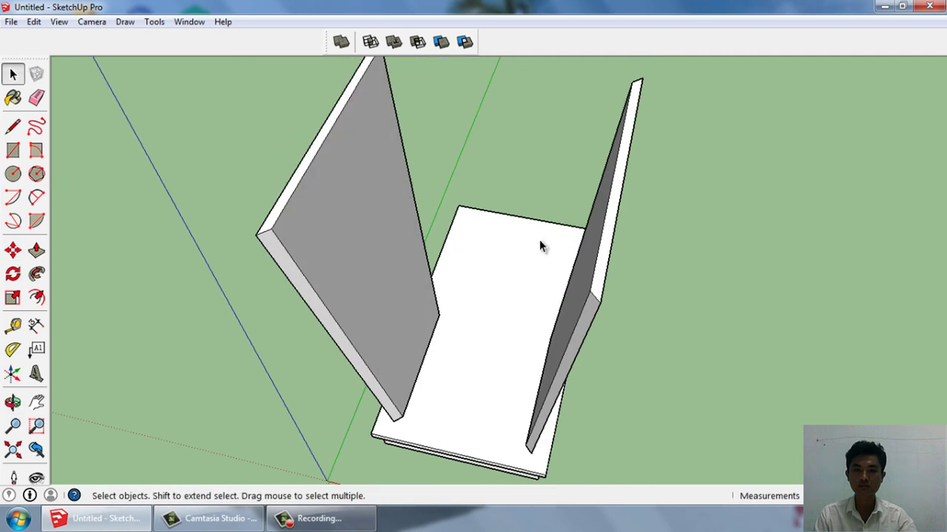
pyautogui.scroll(-2, 539, 247)
pyautogui.click(13, 127)
pyautogui.scroll(2, 382, 212)
pyautogui.click(379, 231)
# Draw the front panel's bottom edges between the two side panels' lower corners
pyautogui.scroll(2, 681, 263)
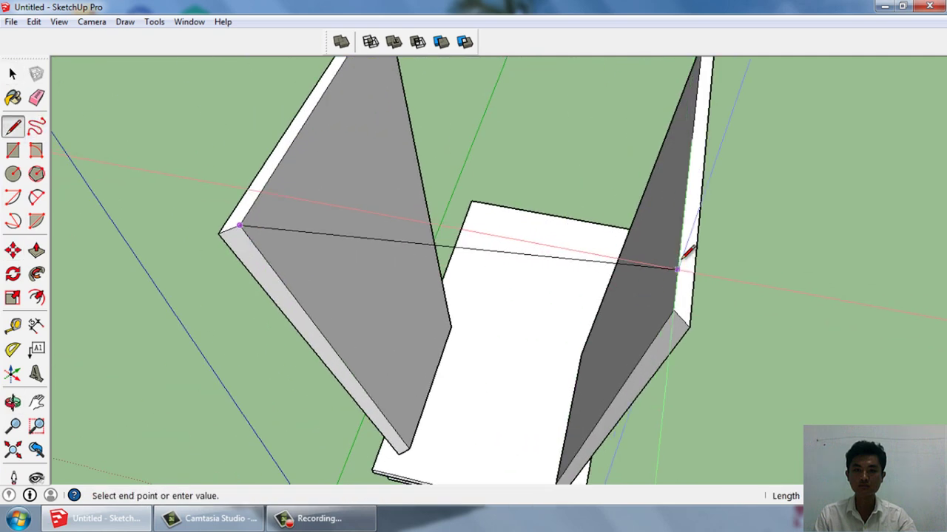
# Draw the front panel's bottom edges between the two side panels' lower corners
pyautogui.click(222, 234)
pyautogui.moveTo(254, 211); pyautogui.dragTo(397, 417, button='middle')
pyautogui.scroll(2, 397, 416)
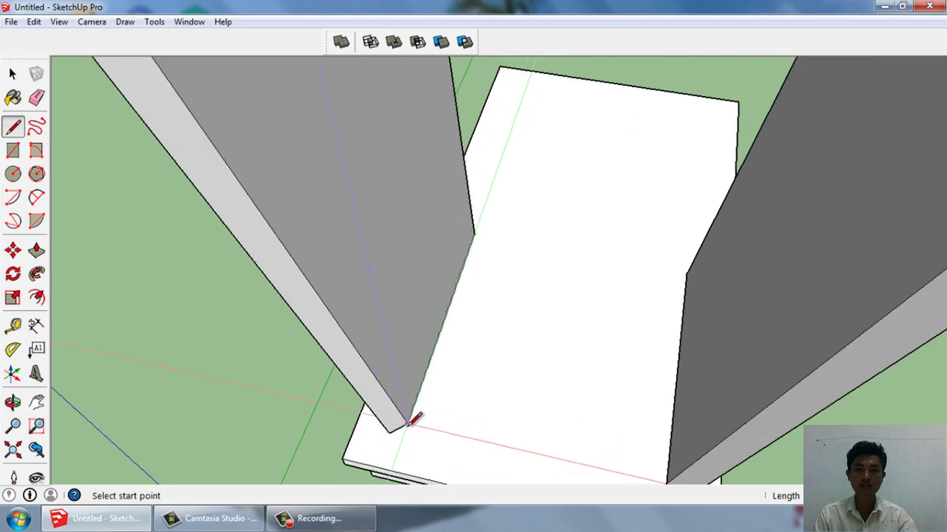
pyautogui.click(407, 426)
pyautogui.scroll(-2, 607, 474)
pyautogui.scroll(2, 628, 458)
pyautogui.scroll(-2, 644, 466)
pyautogui.scroll(2, 636, 462)
pyautogui.click(616, 446)
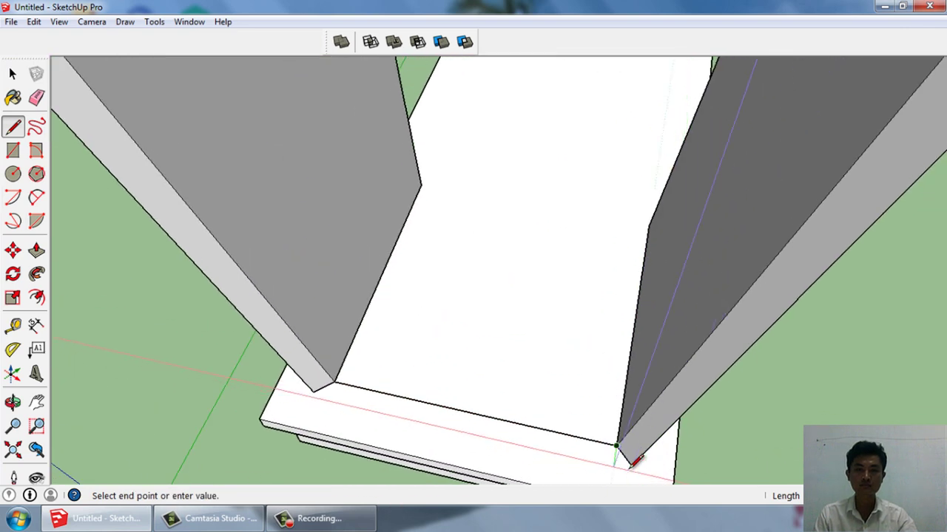
pyautogui.click(630, 463)
pyautogui.click(313, 392)
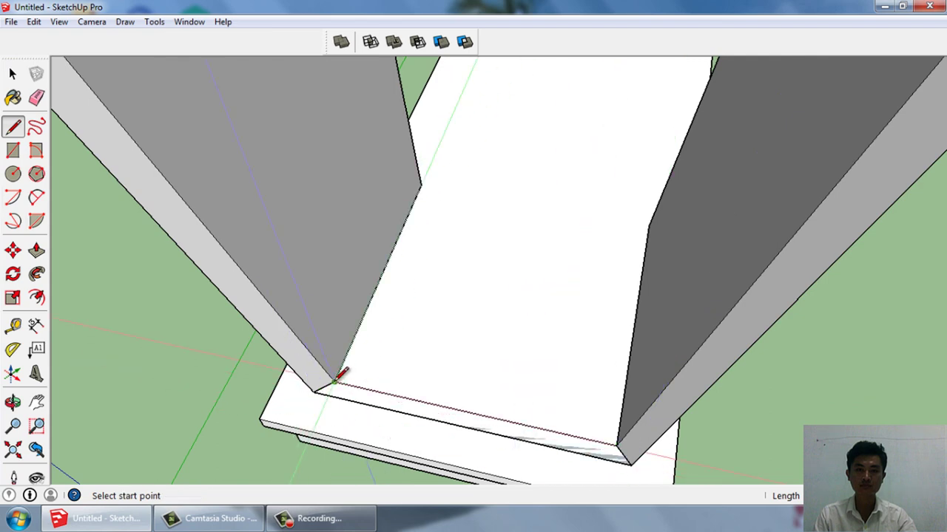
pyautogui.press('space')
pyautogui.click(348, 398)
# Close the front face with edges up to the top corners and select the new panel
pyautogui.moveTo(348, 397); pyautogui.dragTo(104, 281, button='middle')
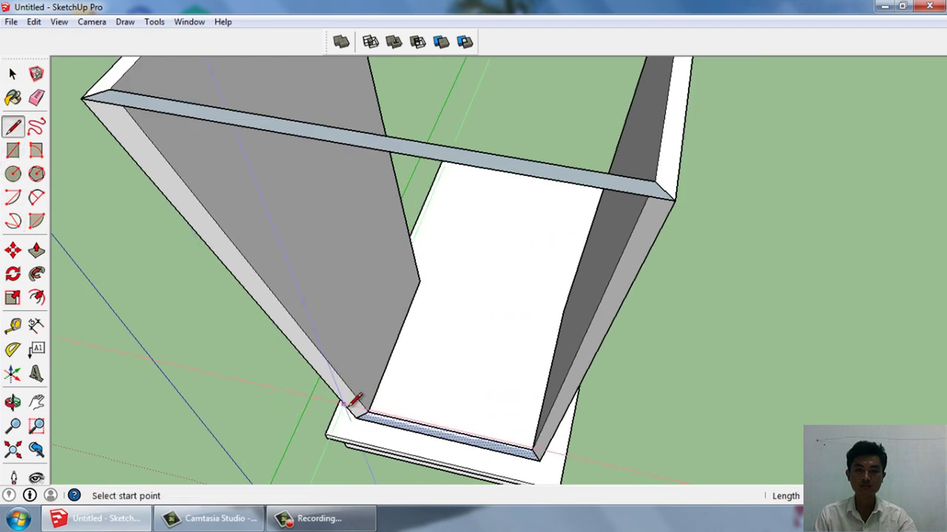
pyautogui.click(85, 97)
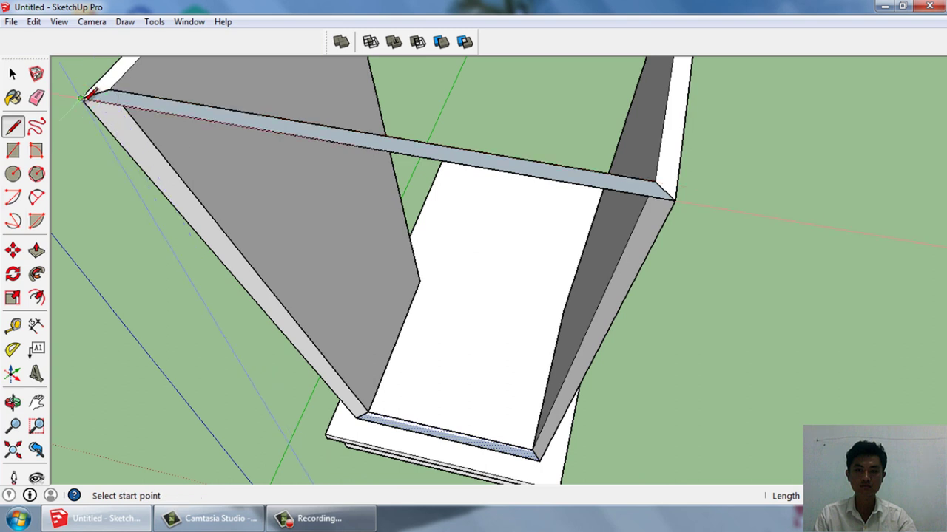
pyautogui.click(533, 448)
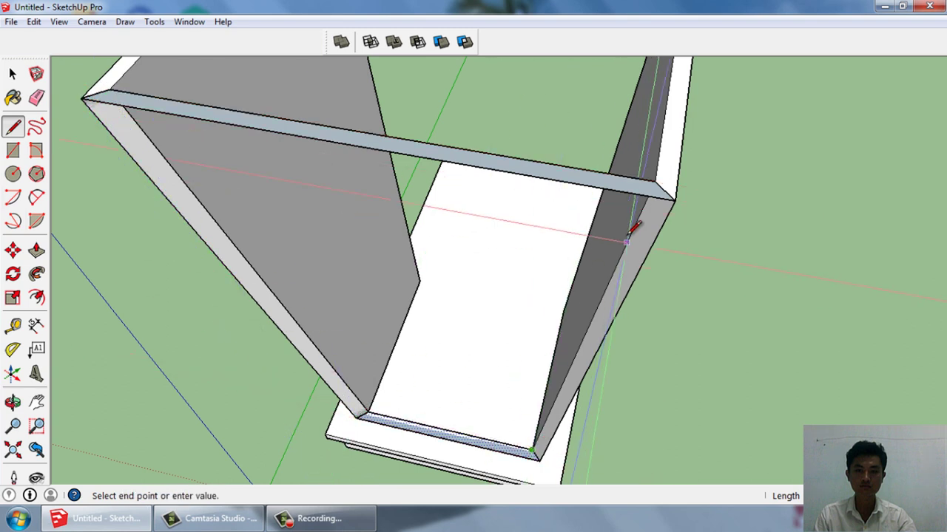
pyautogui.click(673, 198)
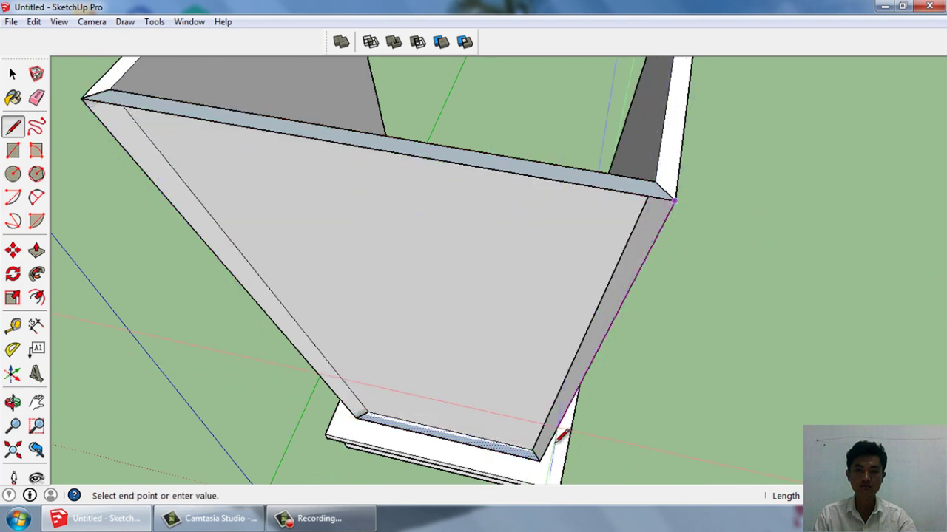
pyautogui.press('Escape')
pyautogui.press('space')
pyautogui.moveTo(602, 394)
pyautogui.mouseDown(button='middle')
pyautogui.moveTo(509, 343)
pyautogui.moveTo(441, 279)
pyautogui.mouseUp(button='middle')
pyautogui.tripleClick(442, 279)
# Make the front panel a component and reverse its front face
pyautogui.press('g')
pyautogui.press('Return')
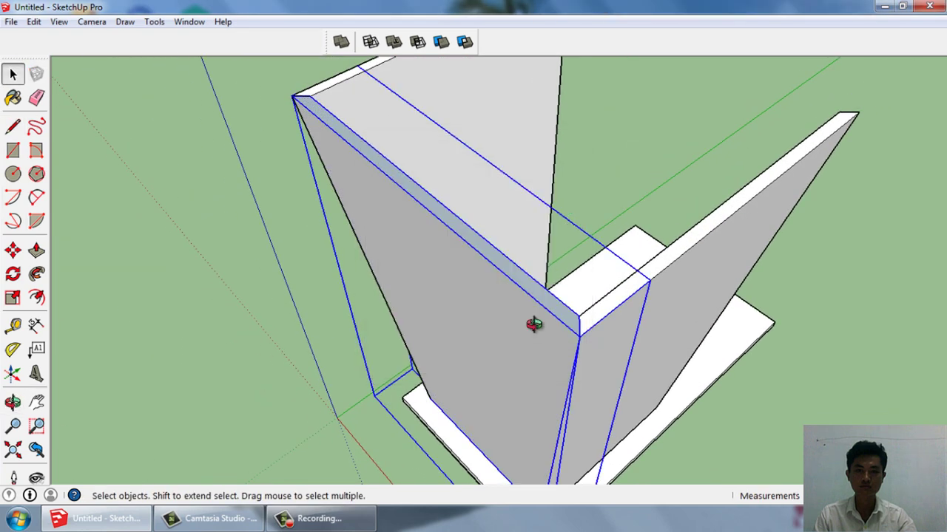
pyautogui.moveTo(533, 324)
pyautogui.mouseDown(button='middle')
pyautogui.moveTo(717, 161)
pyautogui.moveTo(522, 274)
pyautogui.mouseUp(button='middle')
pyautogui.doubleClick(523, 274)
pyautogui.click(522, 274)
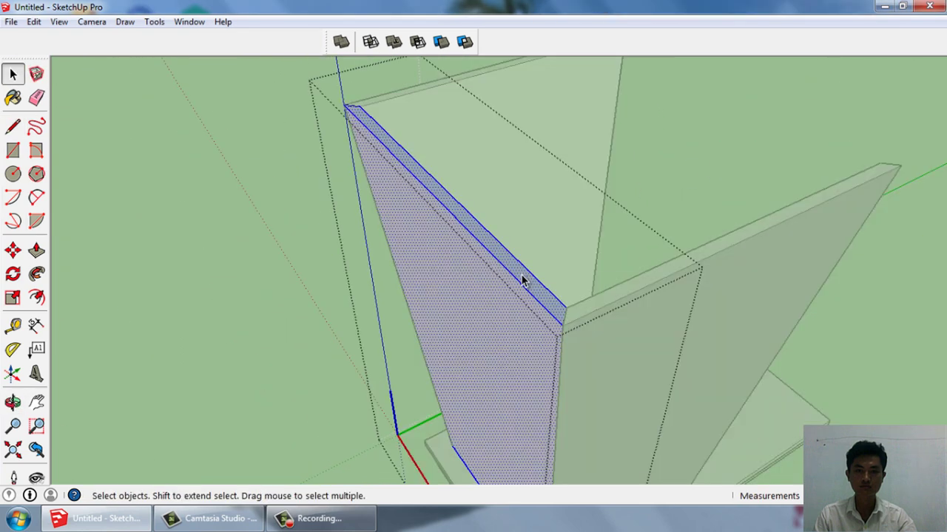
pyautogui.rightClick(522, 279)
pyautogui.click(600, 427)
pyautogui.click(277, 279)
# Reverse the panel component's other face so it points outward
pyautogui.moveTo(596, 424)
pyautogui.mouseDown(button='middle')
pyautogui.moveTo(278, 279)
pyautogui.moveTo(555, 273)
pyautogui.mouseUp(button='middle')
pyautogui.click(566, 270)
pyautogui.doubleClick(567, 274)
pyautogui.click(567, 273)
pyautogui.rightClick(566, 271)
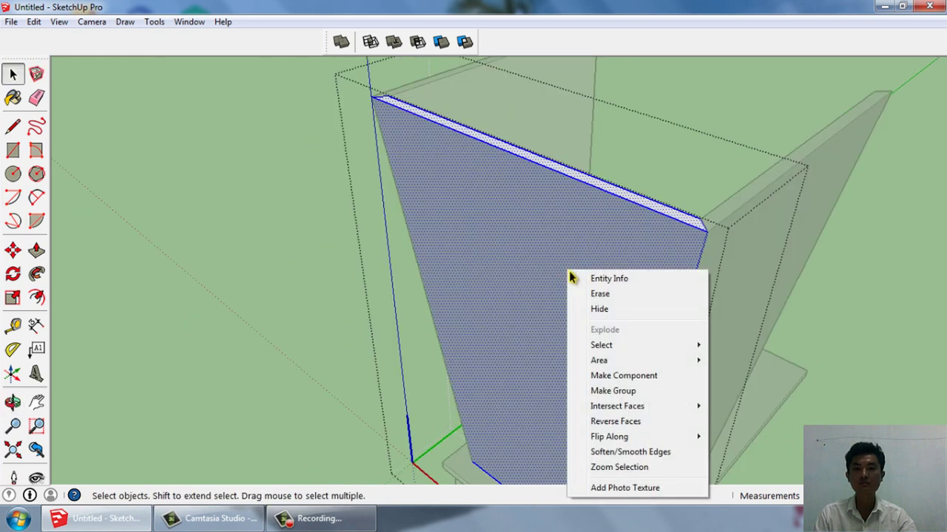
pyautogui.click(632, 422)
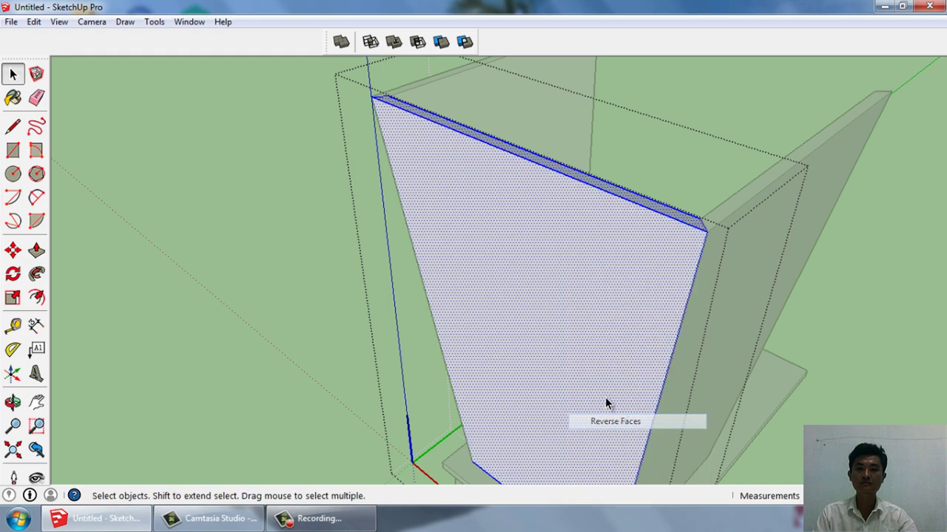
pyautogui.click(238, 265)
# Group all the pedestal walls together
pyautogui.moveTo(605, 397)
pyautogui.mouseDown(button='middle')
pyautogui.moveTo(239, 265)
pyautogui.moveTo(463, 328)
pyautogui.moveTo(358, 256)
pyautogui.moveTo(397, 126)
pyautogui.moveTo(414, 258)
pyautogui.moveTo(304, 402)
pyautogui.moveTo(444, 286)
pyautogui.moveTo(525, 387)
pyautogui.moveTo(508, 418)
pyautogui.moveTo(483, 316)
pyautogui.mouseUp(button='middle')
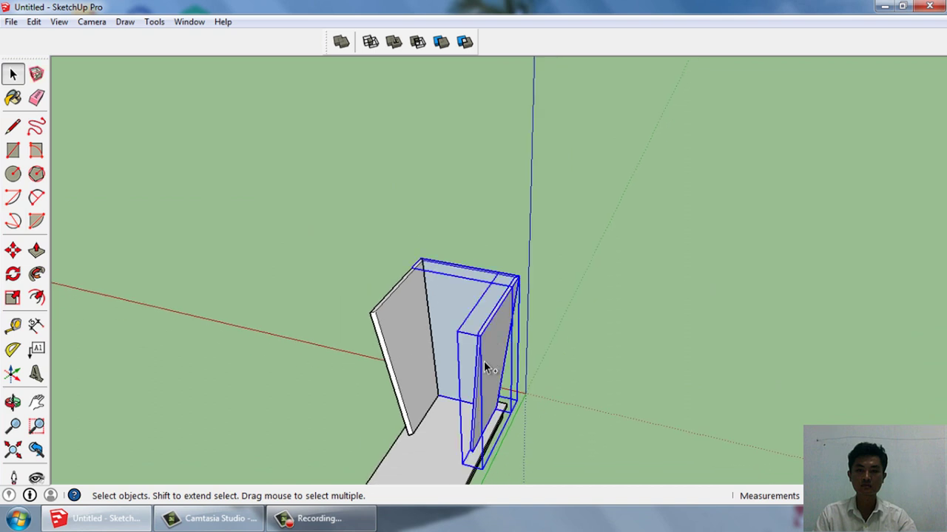
pyautogui.keyDown('shift'); pyautogui.click(393, 349); pyautogui.keyUp('shift')
pyautogui.rightClick(394, 348)
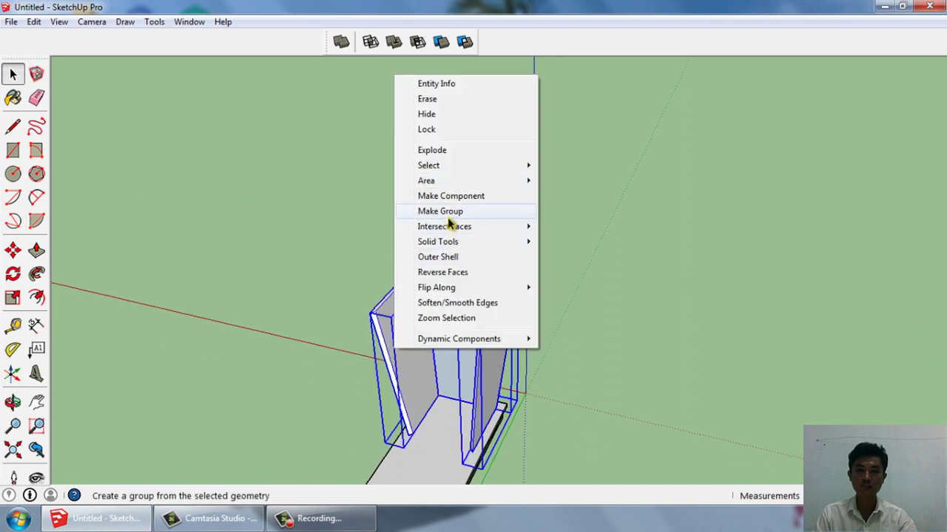
pyautogui.click(444, 211)
# Hide the walls group so only the base slab shows
pyautogui.click(564, 348)
pyautogui.click(500, 339)
pyautogui.rightClick(496, 336)
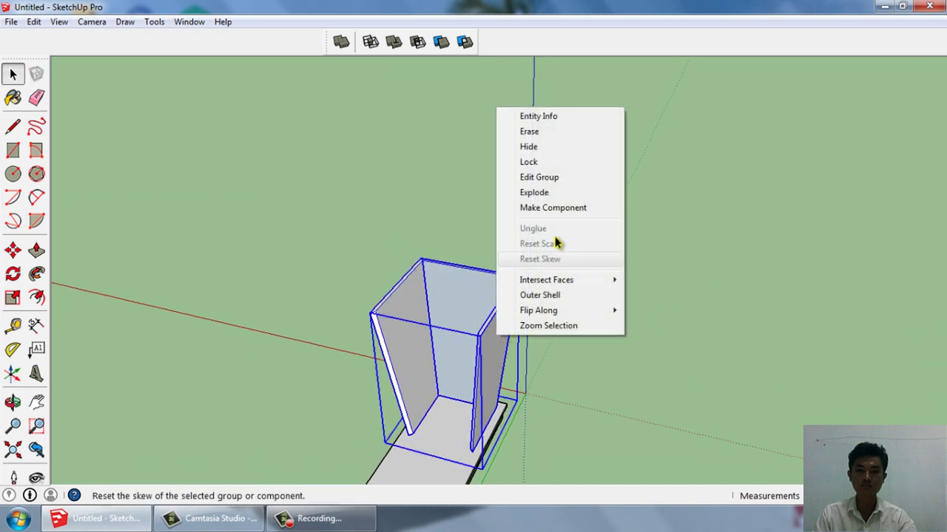
pyautogui.click(530, 146)
pyautogui.moveTo(532, 268); pyautogui.dragTo(422, 484, button='middle')
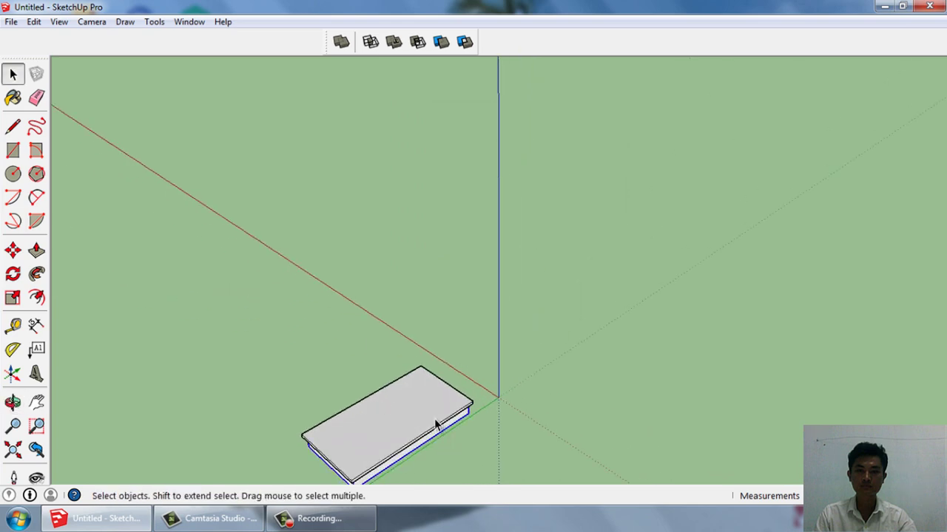
pyautogui.moveTo(436, 425)
pyautogui.mouseDown(button='middle')
pyautogui.moveTo(363, 460)
pyautogui.moveTo(359, 365)
pyautogui.mouseUp(button='middle')
# From underneath the slab, draw diagonal mitre lines at the rim corners
pyautogui.moveTo(376, 425)
pyautogui.mouseDown(button='middle')
pyautogui.moveTo(405, 355)
pyautogui.moveTo(360, 283)
pyautogui.moveTo(381, 265)
pyautogui.mouseUp(button='middle')
pyautogui.scroll(3, 465, 126)
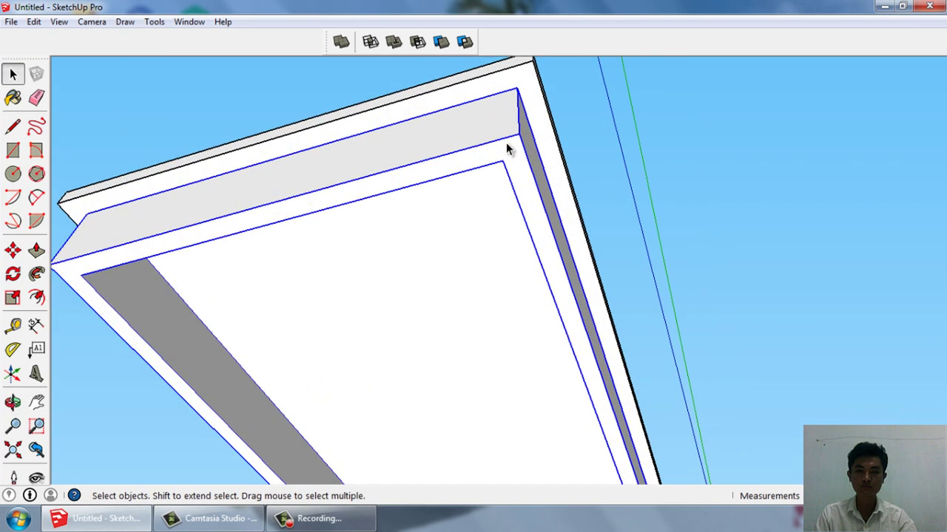
pyautogui.moveTo(520, 169); pyautogui.dragTo(509, 131, button='middle')
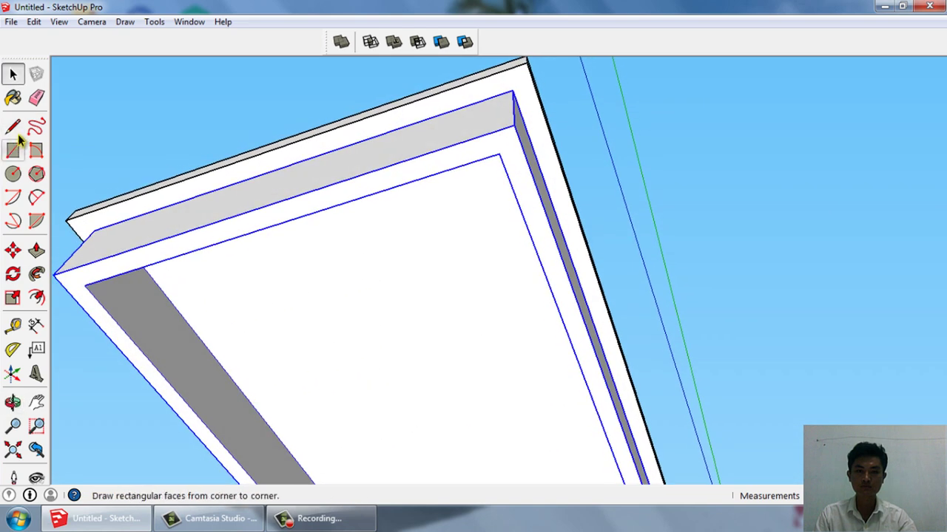
pyautogui.click(12, 126)
pyautogui.click(499, 153)
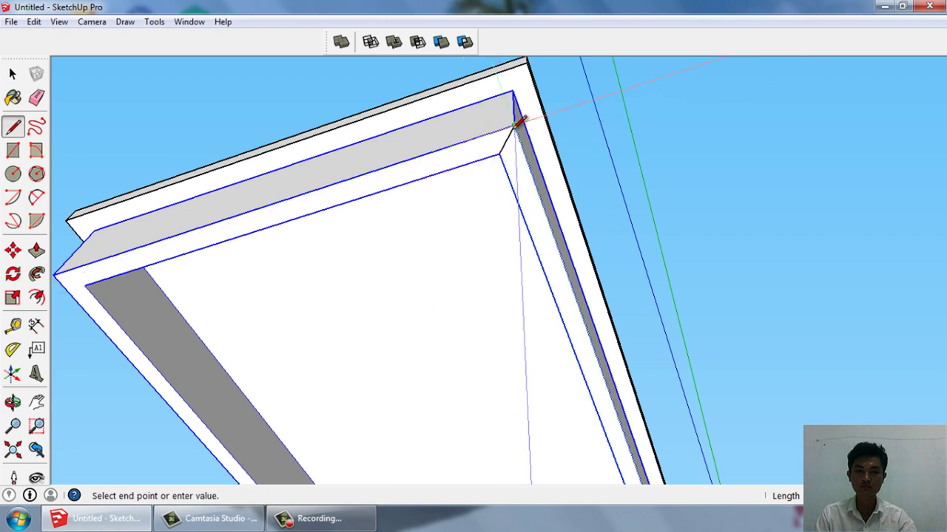
pyautogui.scroll(-3, 518, 122)
pyautogui.scroll(-2, 619, 372)
pyautogui.scroll(5, 599, 370)
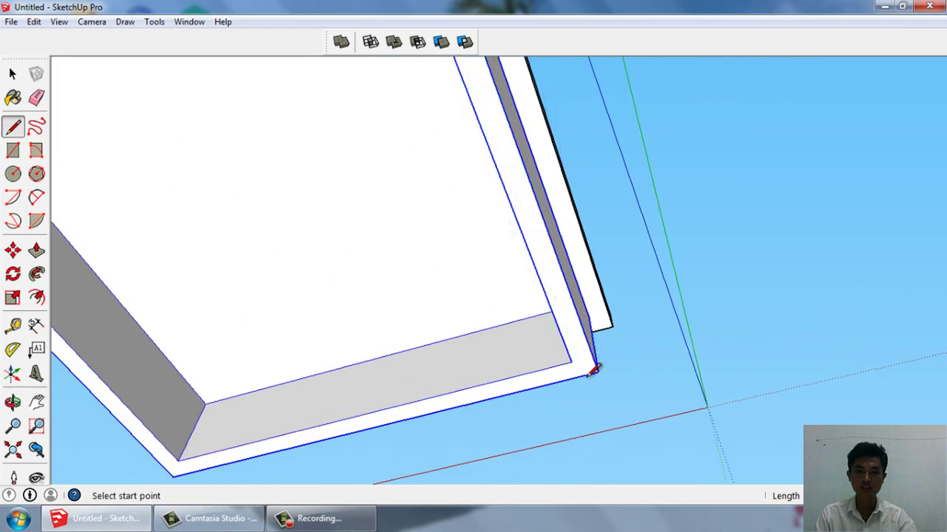
pyautogui.scroll(2, 595, 369)
pyautogui.click(601, 367)
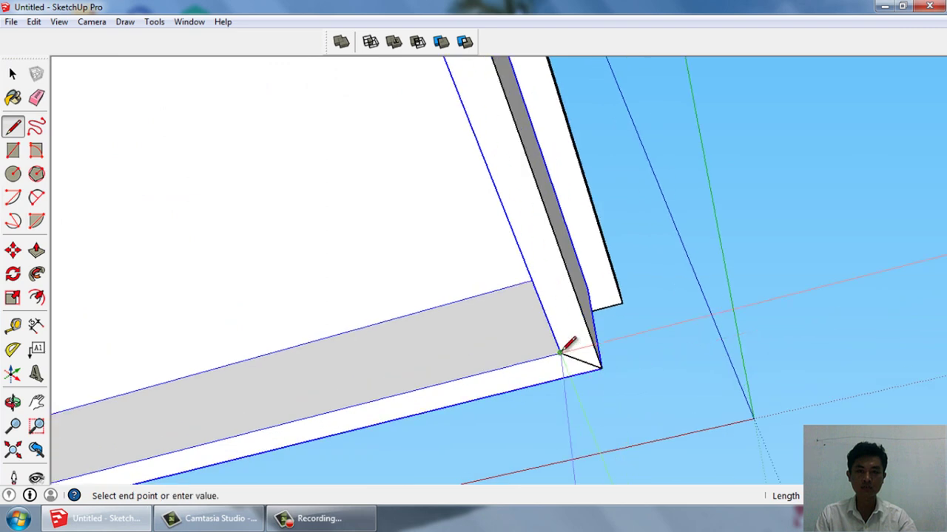
pyautogui.scroll(-2, 636, 400)
pyautogui.scroll(-3, 577, 296)
pyautogui.scroll(4, 547, 163)
pyautogui.click(534, 169)
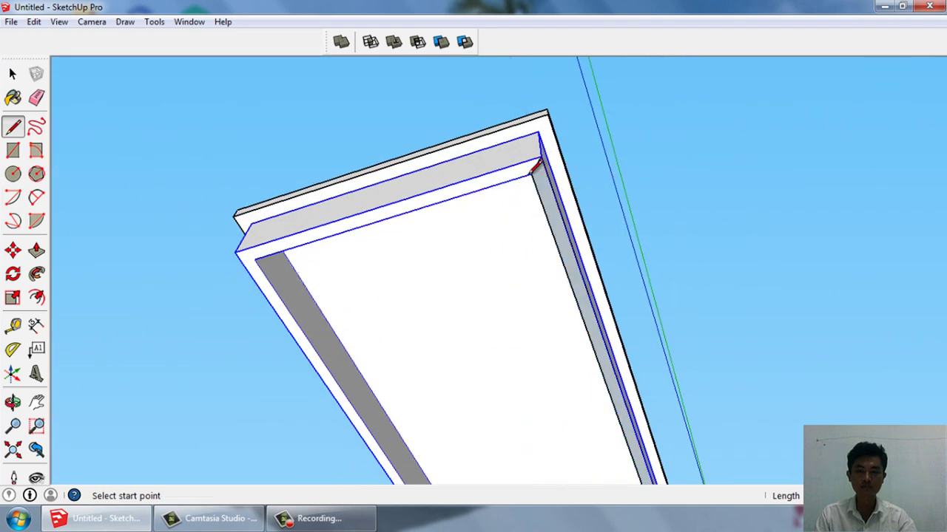
# Select the long rim strip faces and make them a group
pyautogui.moveTo(534, 184); pyautogui.dragTo(560, 237, button='middle')
pyautogui.press('space')
pyautogui.click(558, 234)
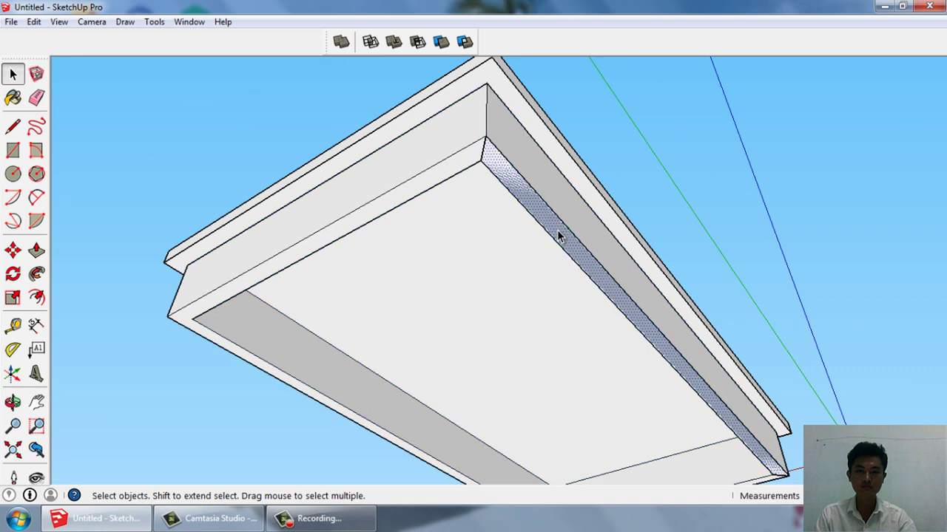
pyautogui.press('p')
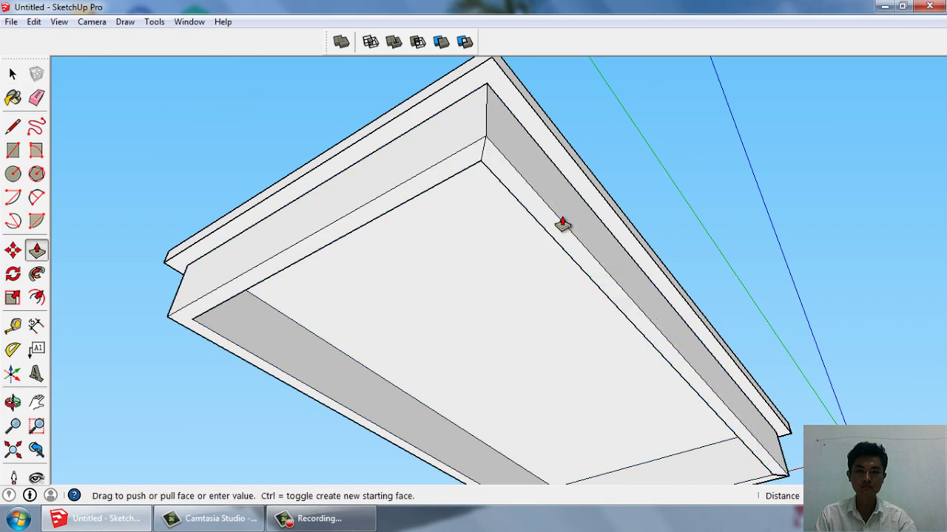
pyautogui.press('space')
pyautogui.click(570, 204)
pyautogui.rightClick(566, 209)
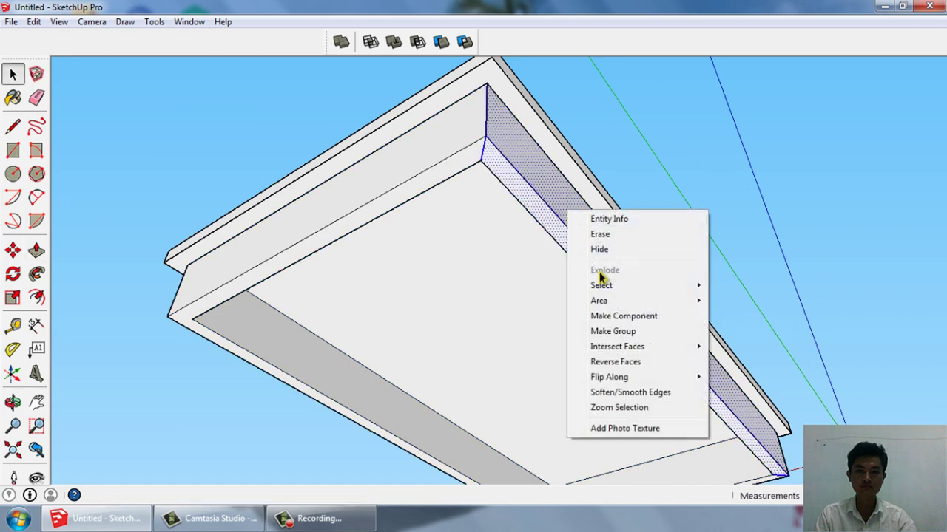
pyautogui.click(613, 332)
# Copy the rim strip group to the slab's opposite corner
pyautogui.scroll(2, 570, 215)
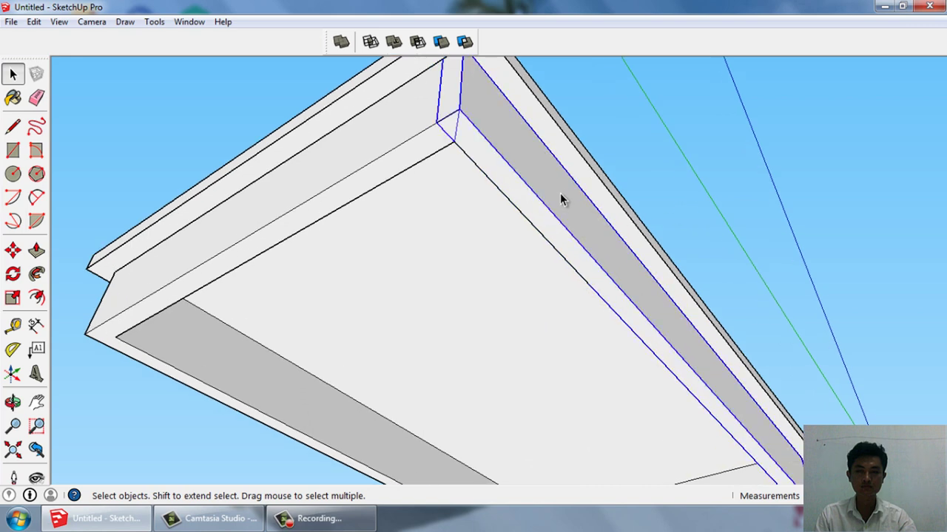
pyautogui.press('m')
pyautogui.click(461, 110)
pyautogui.press('ctrl')
pyautogui.scroll(-1, 486, 200)
pyautogui.scroll(2, 222, 302)
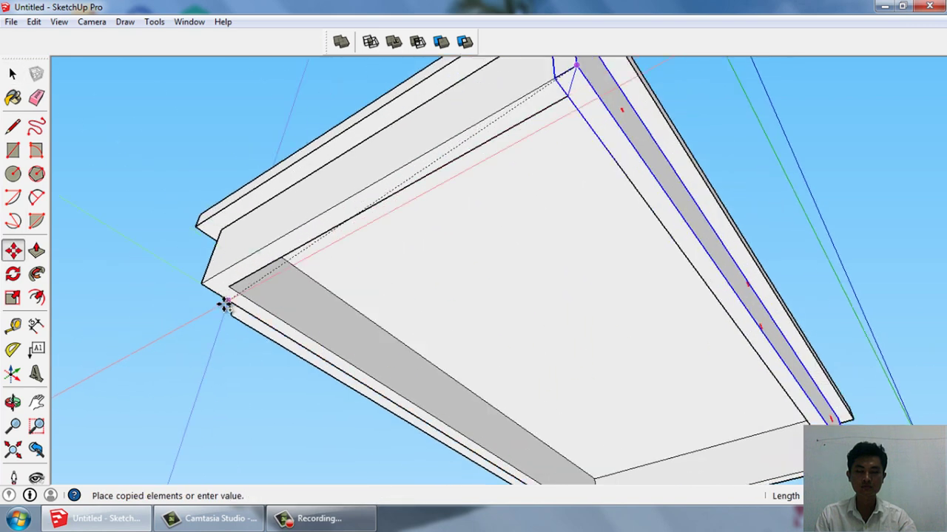
pyautogui.scroll(2, 185, 262)
pyautogui.click(185, 263)
pyautogui.press('space')
# Flip the copied strip along the green axis and snap it onto the rim corner
pyautogui.rightClick(218, 315)
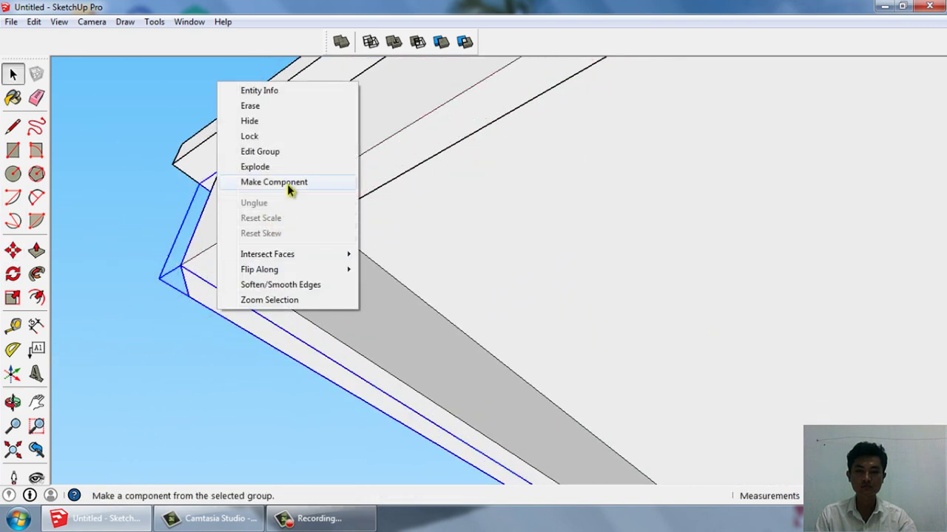
pyautogui.moveTo(259, 269)
pyautogui.click(394, 284)
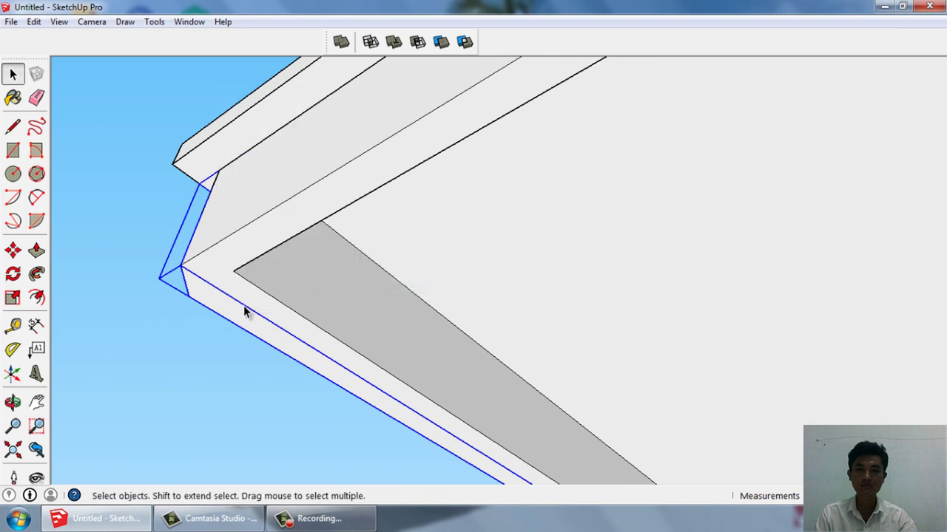
pyautogui.rightClick(243, 306)
pyautogui.click(402, 284)
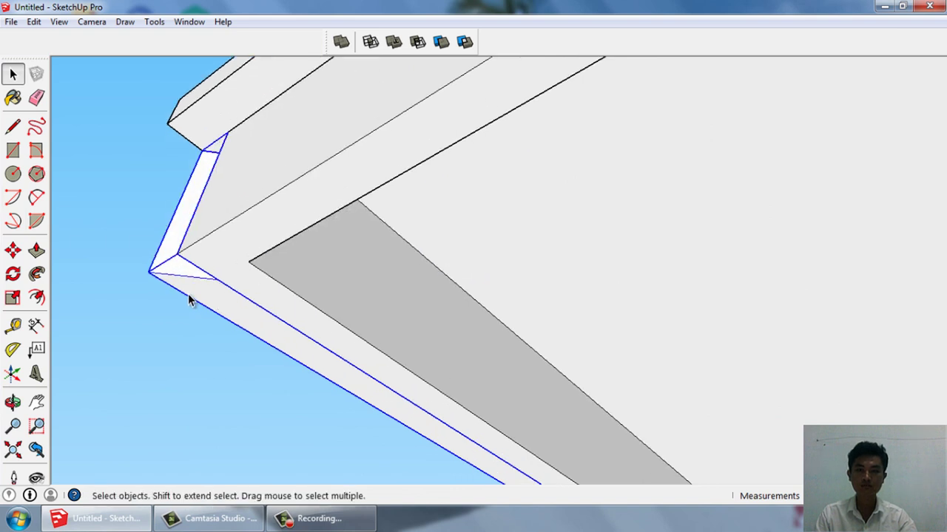
pyautogui.press('m')
pyautogui.click(153, 268)
pyautogui.click(179, 253)
pyautogui.press('space')
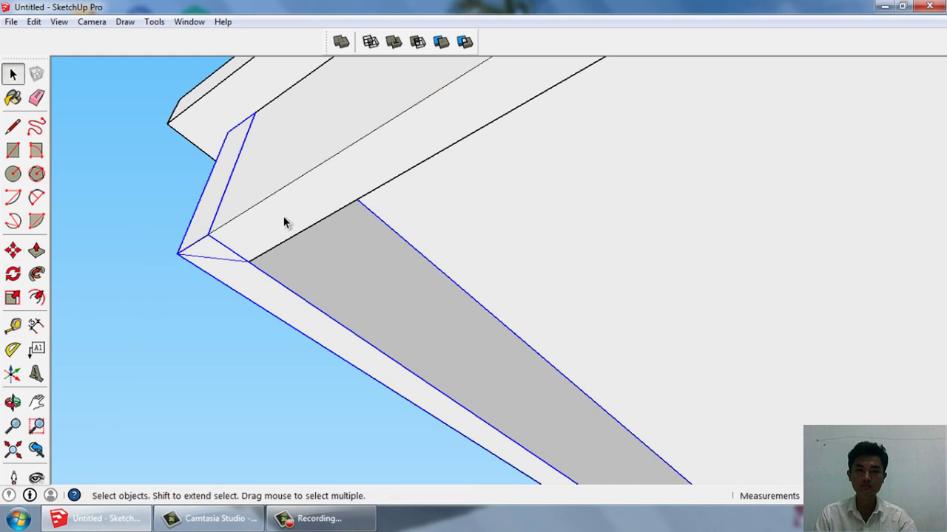
# Draw an edge closing a new strip face, extrude it, and delete the leftover face
pyautogui.moveTo(288, 216); pyautogui.dragTo(218, 287, button='middle')
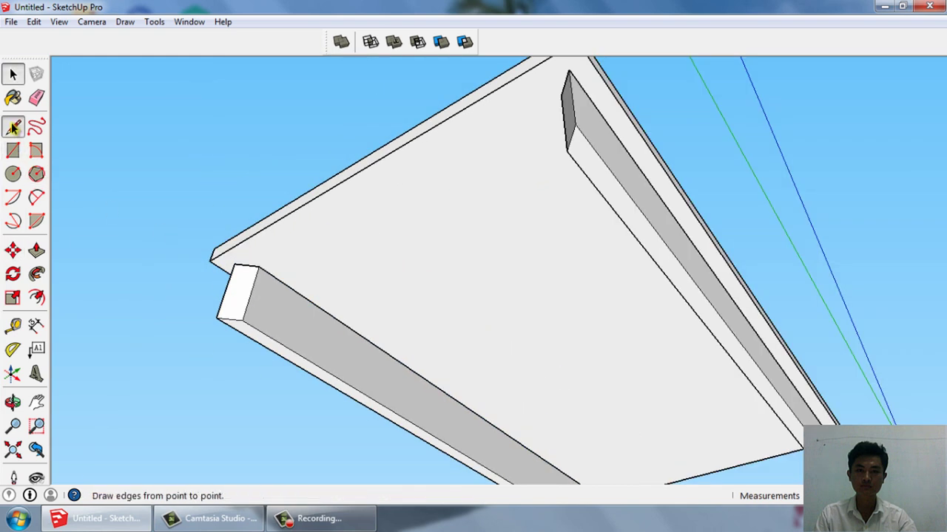
pyautogui.click(566, 152)
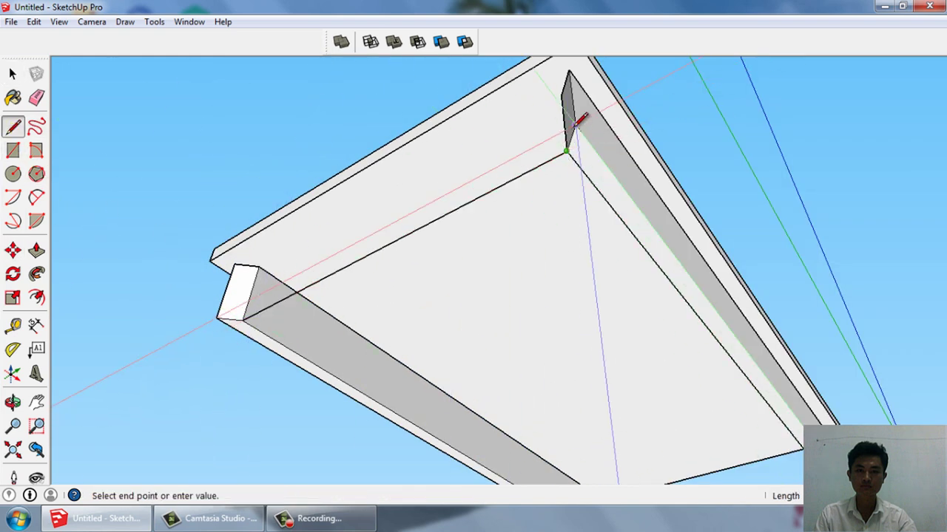
pyautogui.click(244, 320)
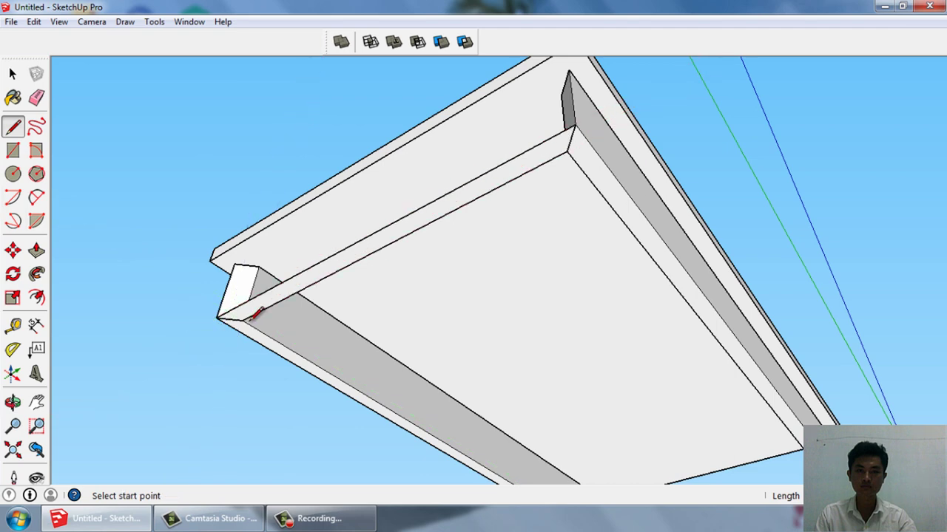
pyautogui.click(292, 294)
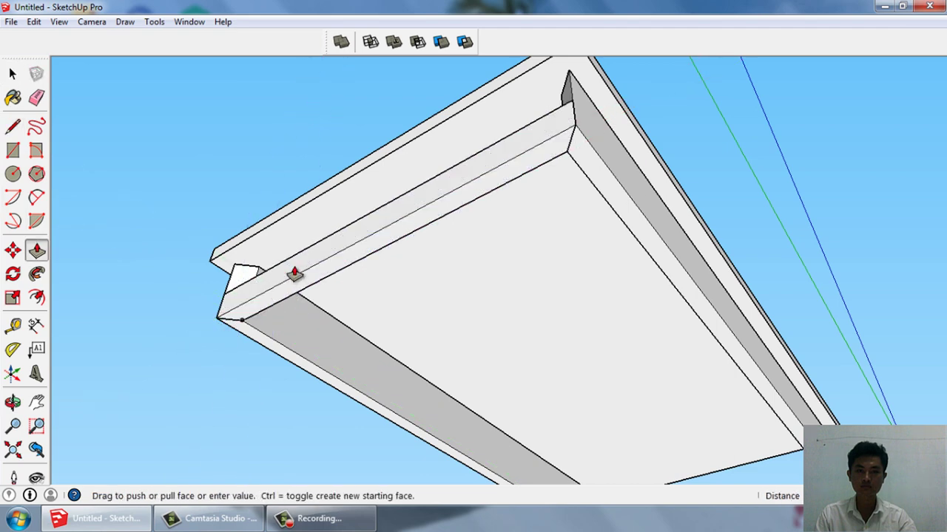
pyautogui.press('space')
pyautogui.click(296, 272)
pyautogui.press('Delete')
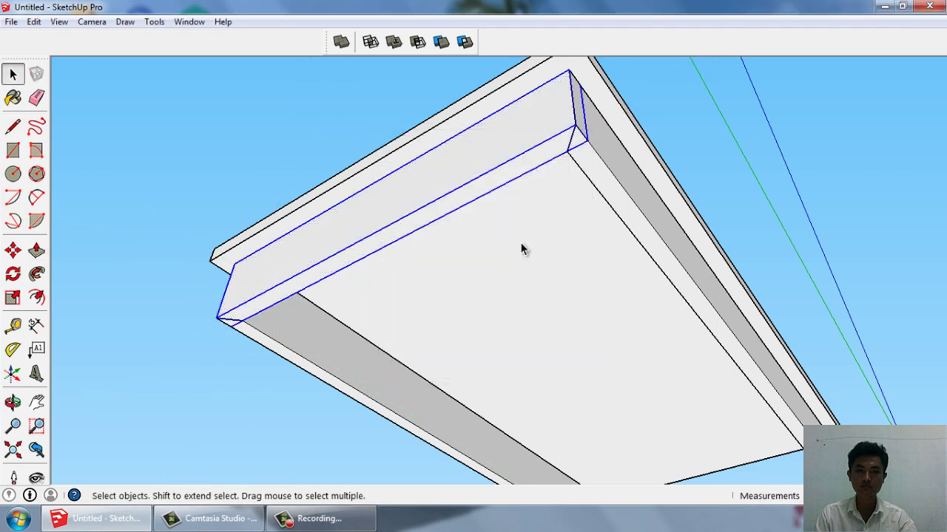
pyautogui.press('ctrl')
pyautogui.click(582, 135)
# Place a copy of the strip, flip it along green, and set it flush in the tray corner
pyautogui.moveTo(582, 133)
pyautogui.mouseDown(button='middle')
pyautogui.moveTo(535, 175)
pyautogui.moveTo(785, 427)
pyautogui.mouseUp(button='middle')
pyautogui.scroll(1, 785, 427)
pyautogui.click(780, 423)
pyautogui.press('space')
pyautogui.rightClick(751, 429)
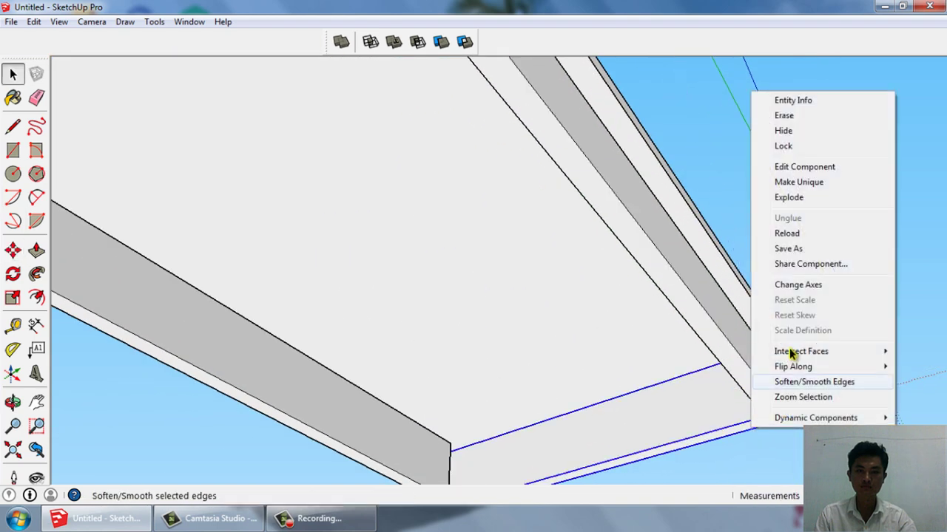
pyautogui.click(726, 381)
pyautogui.scroll(2, 786, 414)
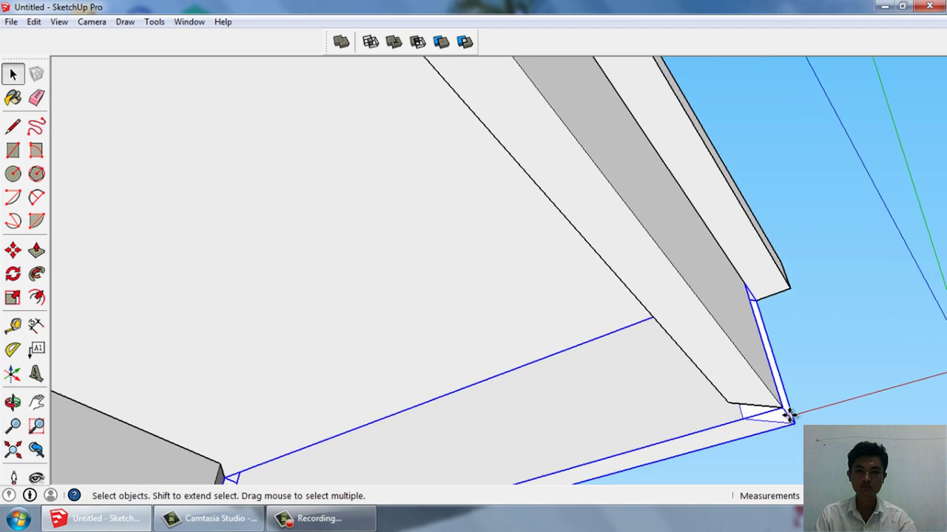
pyautogui.press('m')
pyautogui.moveTo(780, 407); pyautogui.dragTo(714, 162, button='middle')
pyautogui.click(713, 163)
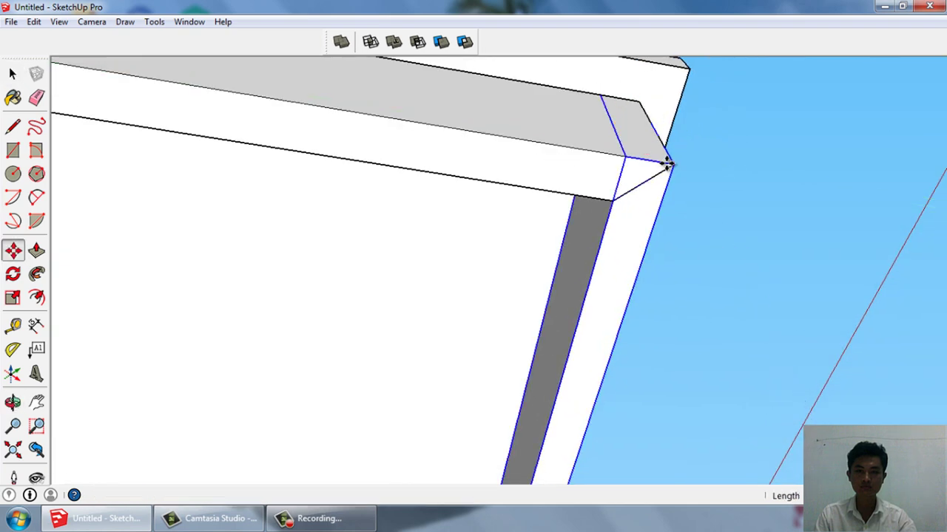
# Unhide all hidden parts so the tapered walls reappear on the base
pyautogui.scroll(-3, 695, 303)
pyautogui.moveTo(676, 363)
pyautogui.mouseDown(button='middle')
pyautogui.moveTo(629, 422)
pyautogui.moveTo(667, 321)
pyautogui.mouseUp(button='middle')
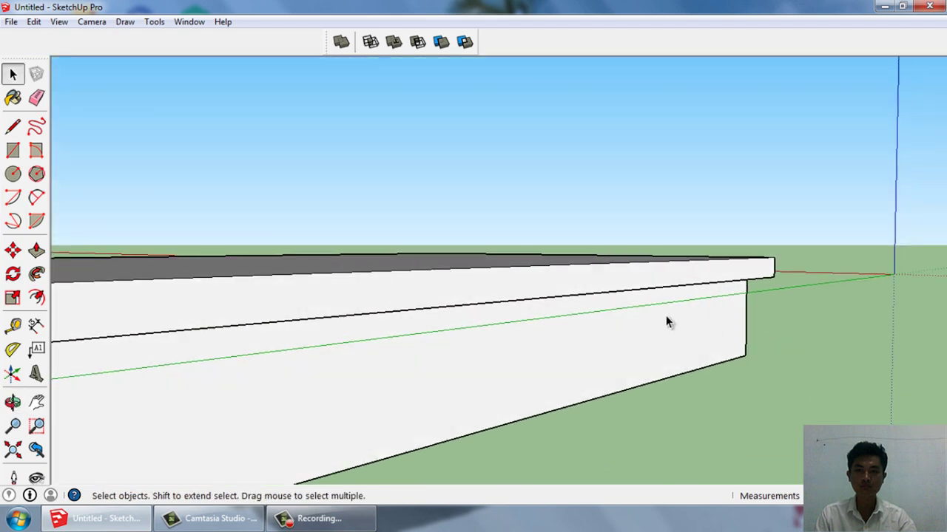
pyautogui.scroll(-3, 487, 333)
pyautogui.moveTo(487, 333)
pyautogui.mouseDown(button='middle')
pyautogui.moveTo(503, 397)
pyautogui.moveTo(473, 311)
pyautogui.mouseUp(button='middle')
pyautogui.click(34, 21)
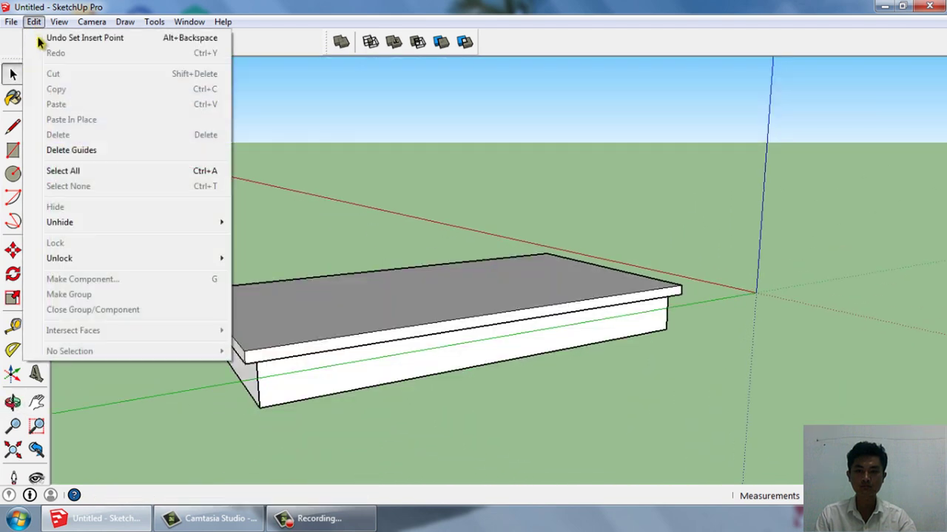
pyautogui.moveTo(60, 222)
pyautogui.click(257, 253)
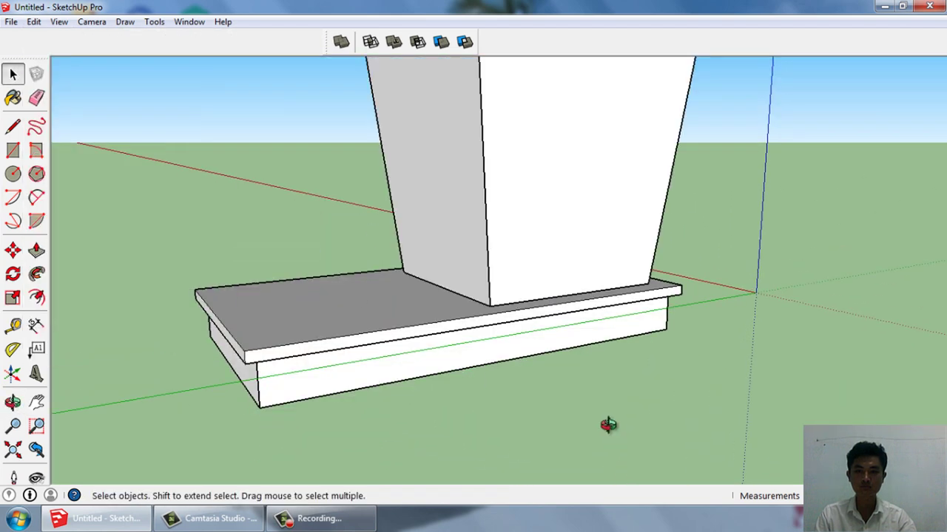
pyautogui.moveTo(608, 424)
pyautogui.mouseDown(button='middle')
pyautogui.moveTo(469, 448)
pyautogui.moveTo(641, 399)
pyautogui.moveTo(469, 439)
pyautogui.moveTo(482, 379)
pyautogui.moveTo(581, 253)
pyautogui.moveTo(611, 258)
pyautogui.moveTo(530, 213)
pyautogui.mouseUp(button='middle')
pyautogui.scroll(5, 581, 253)
# Select the floor face inside the pedestal and make it a component
pyautogui.scroll(-2, 531, 213)
pyautogui.click(13, 150)
pyautogui.scroll(3, 477, 435)
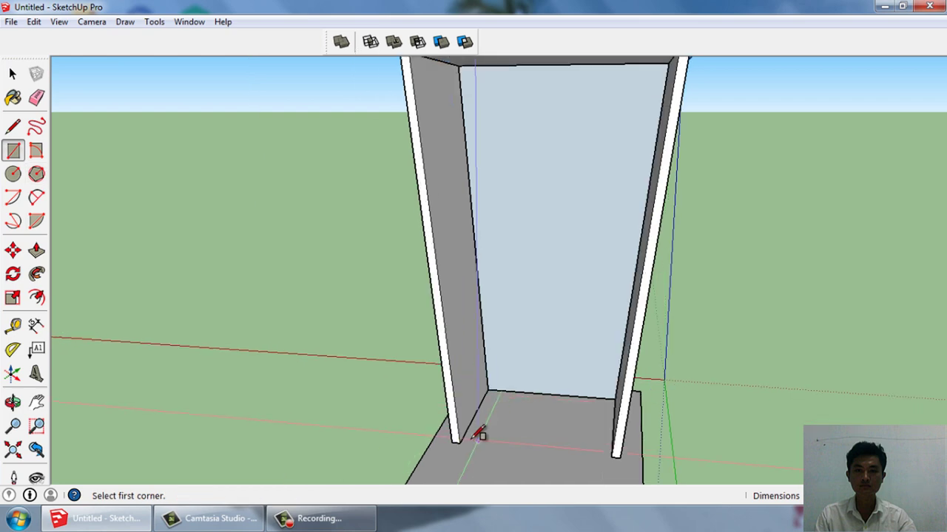
pyautogui.moveTo(634, 454); pyautogui.dragTo(618, 375, button='middle')
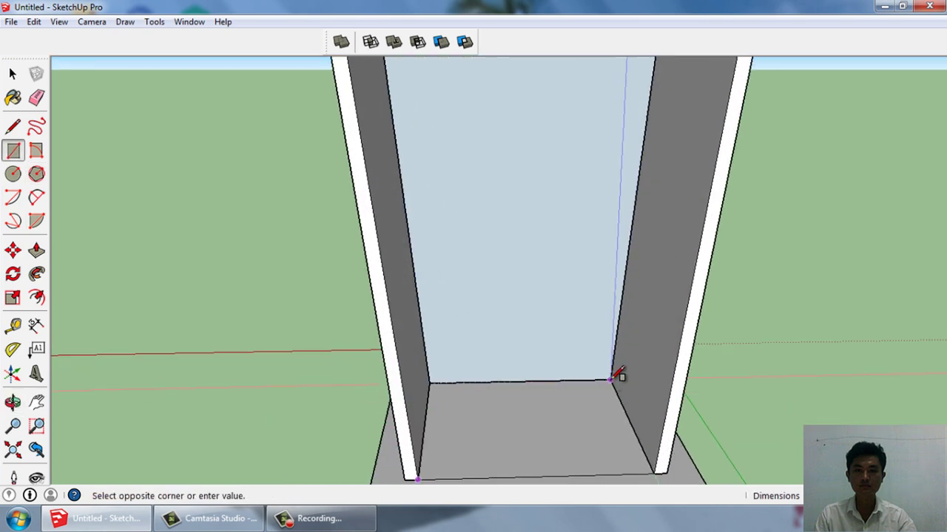
pyautogui.press('space')
pyautogui.click(579, 421)
pyautogui.press('p')
pyautogui.click(582, 387)
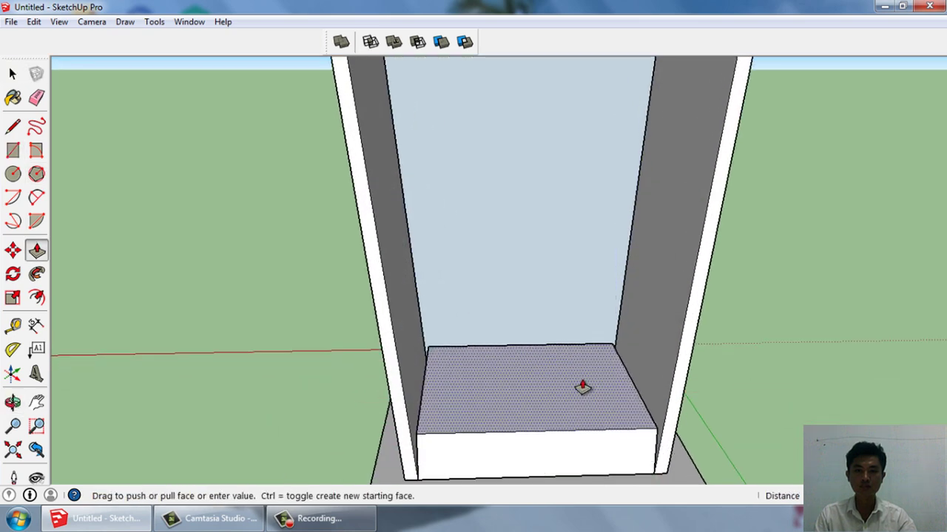
pyautogui.press('Escape')
pyautogui.scroll(-2, 540, 338)
pyautogui.press('space')
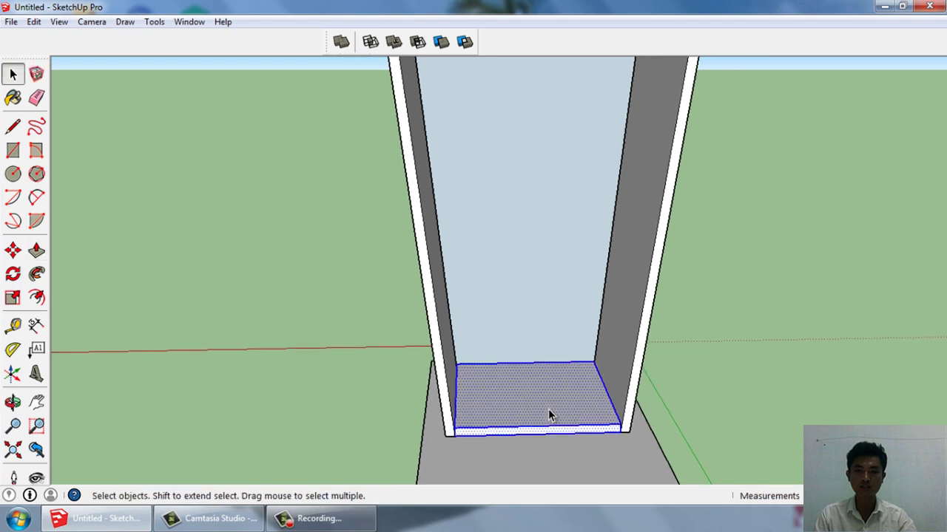
pyautogui.press('g')
pyautogui.press('Return')
# Copy the floor component up the blue axis to sit partway up as a shelf
pyautogui.scroll(1, 544, 421)
pyautogui.press('m')
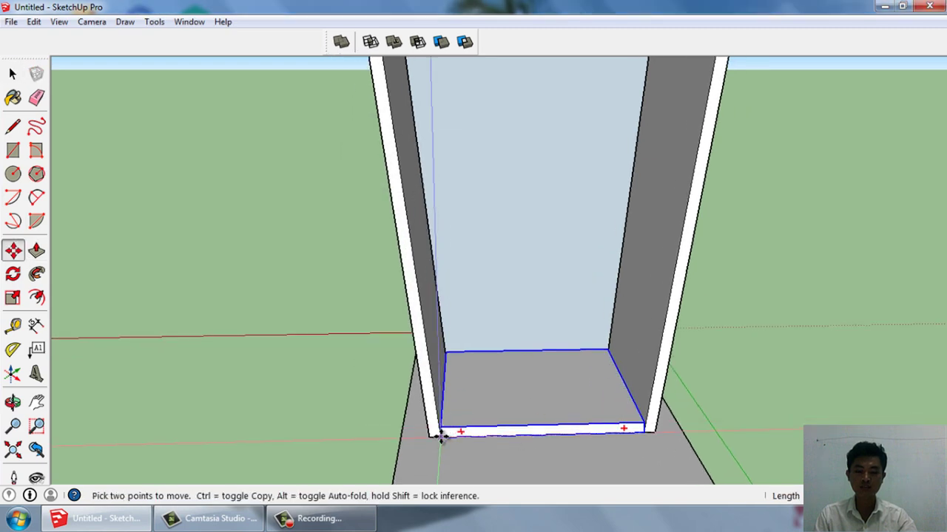
pyautogui.click(440, 436)
pyautogui.scroll(-2, 444, 259)
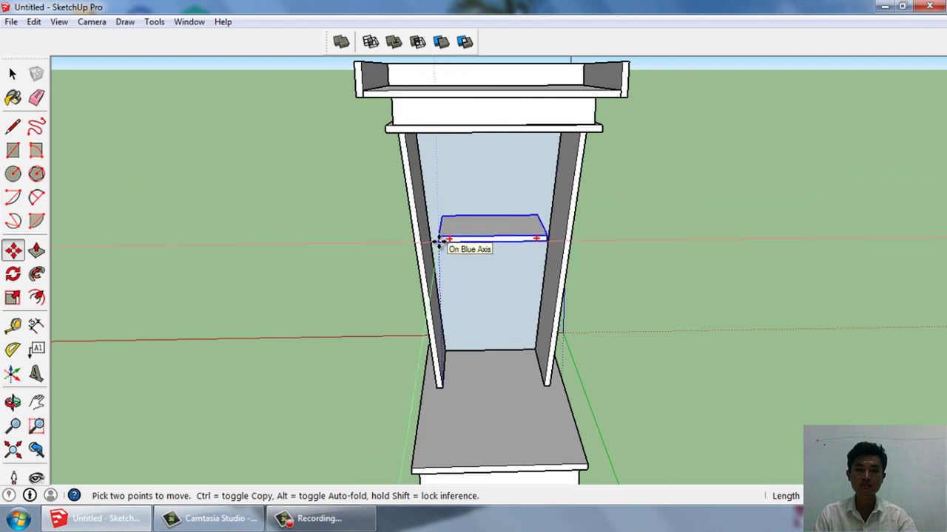
pyautogui.click(440, 243)
pyautogui.press('space')
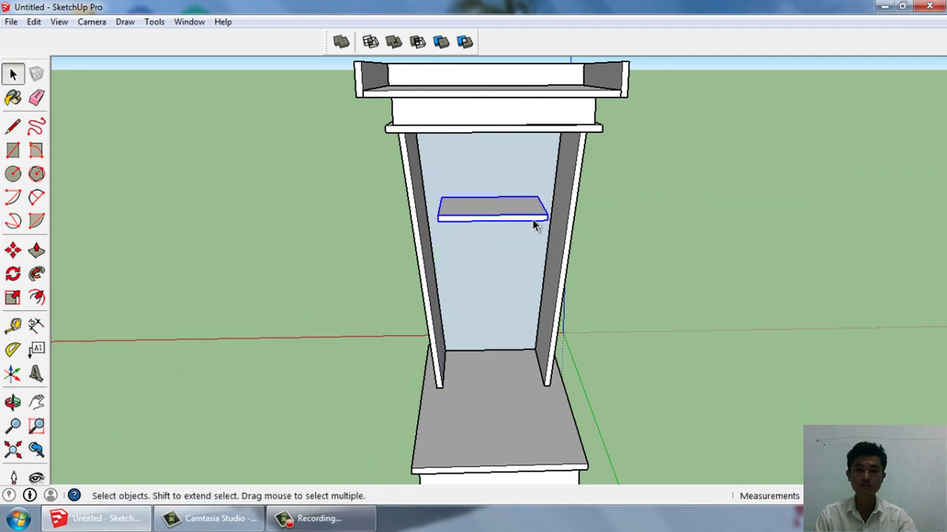
pyautogui.moveTo(459, 244)
pyautogui.mouseDown(button='middle')
pyautogui.moveTo(516, 247)
pyautogui.moveTo(497, 197)
pyautogui.mouseUp(button='middle')
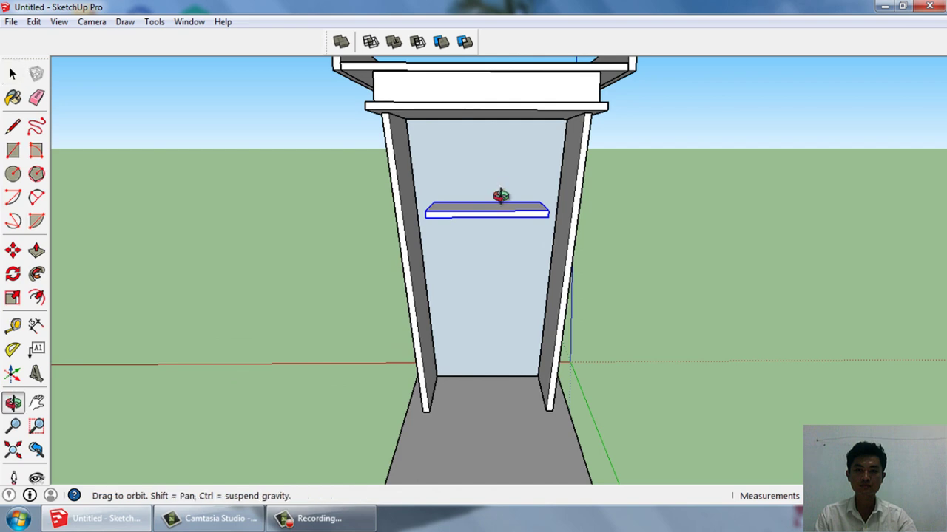
# Open the inner shelf component for editing
pyautogui.scroll(3, 535, 228)
pyautogui.scroll(2, 520, 229)
pyautogui.scroll(2, 535, 231)
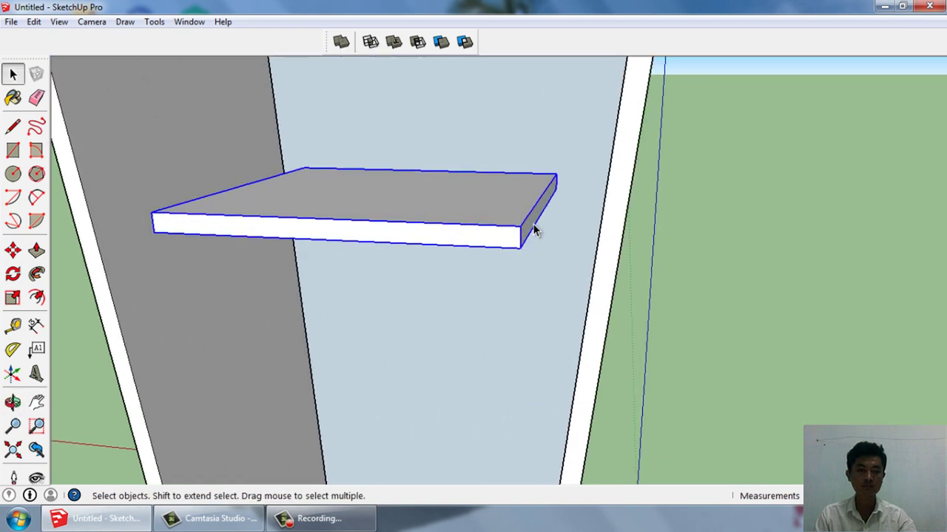
pyautogui.press('p')
pyautogui.press('space')
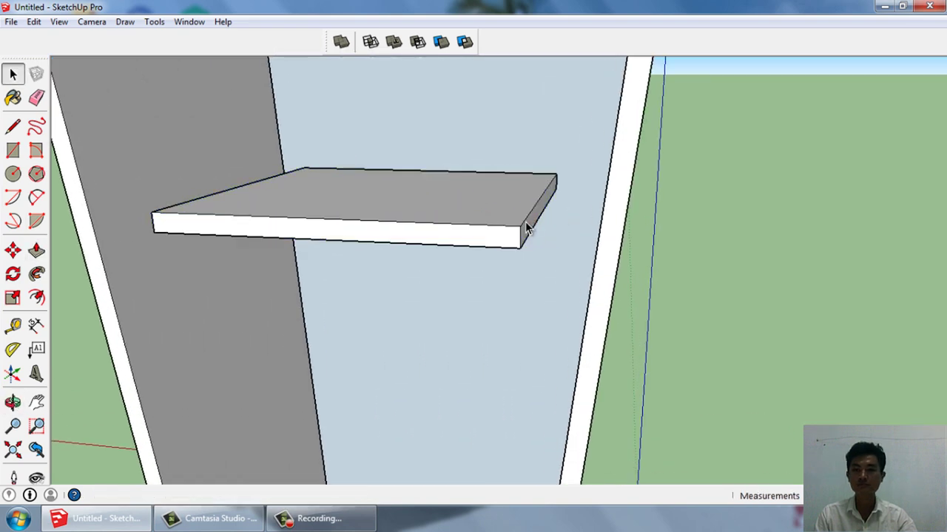
pyautogui.click(527, 222)
pyautogui.doubleClick(528, 225)
# Push/Pull the shelf's right end face out into the right side wall
pyautogui.press('p')
pyautogui.moveTo(530, 229); pyautogui.dragTo(642, 239)
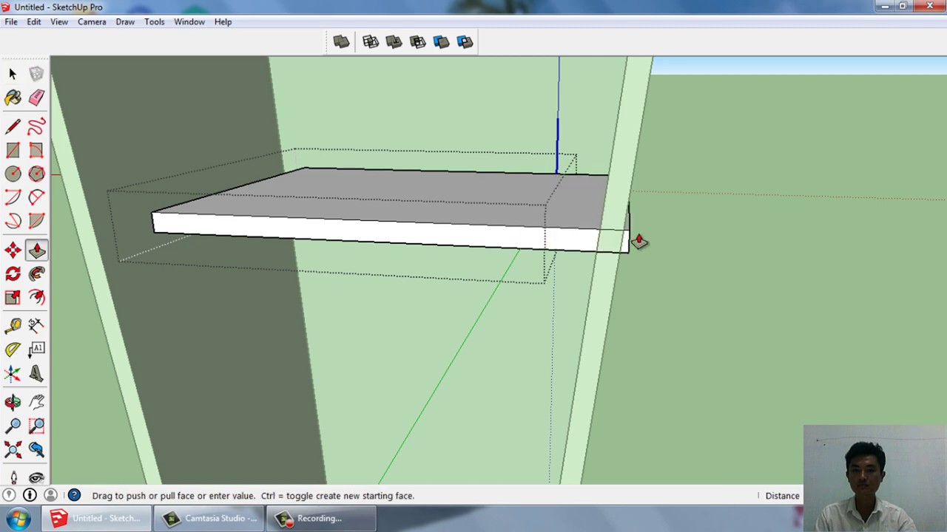
pyautogui.press('space')
pyautogui.moveTo(644, 241)
pyautogui.mouseDown(button='middle')
pyautogui.moveTo(663, 256)
pyautogui.moveTo(523, 259)
pyautogui.mouseUp(button='middle')
pyautogui.scroll(2, 524, 255)
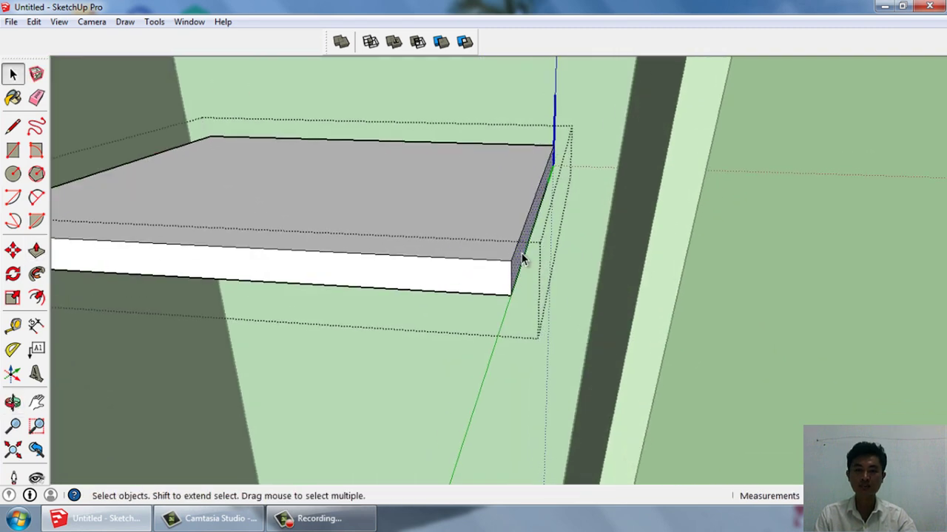
pyautogui.press('p')
pyautogui.moveTo(521, 261); pyautogui.dragTo(642, 279)
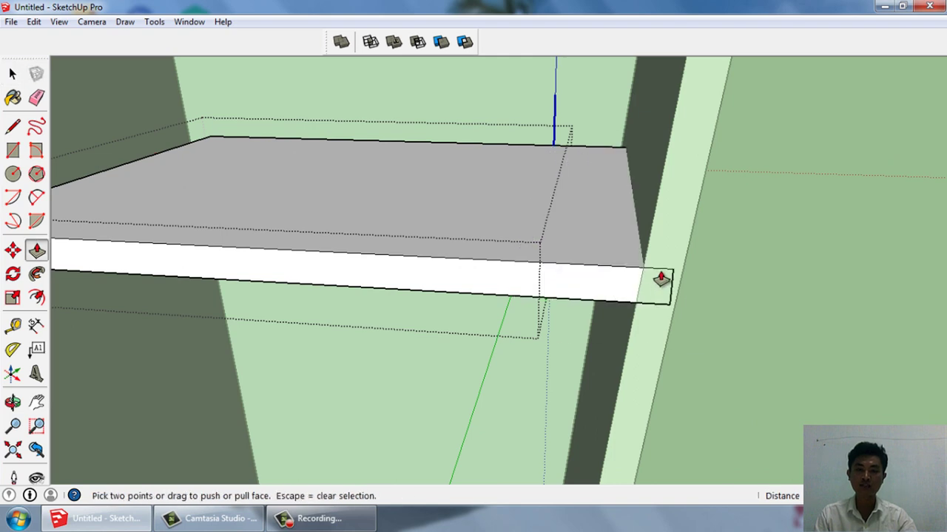
pyautogui.press('space')
pyautogui.scroll(-3, 659, 274)
# Pull the shelf's left end face out to the left tapered wall
pyautogui.moveTo(659, 271); pyautogui.dragTo(330, 301, button='middle')
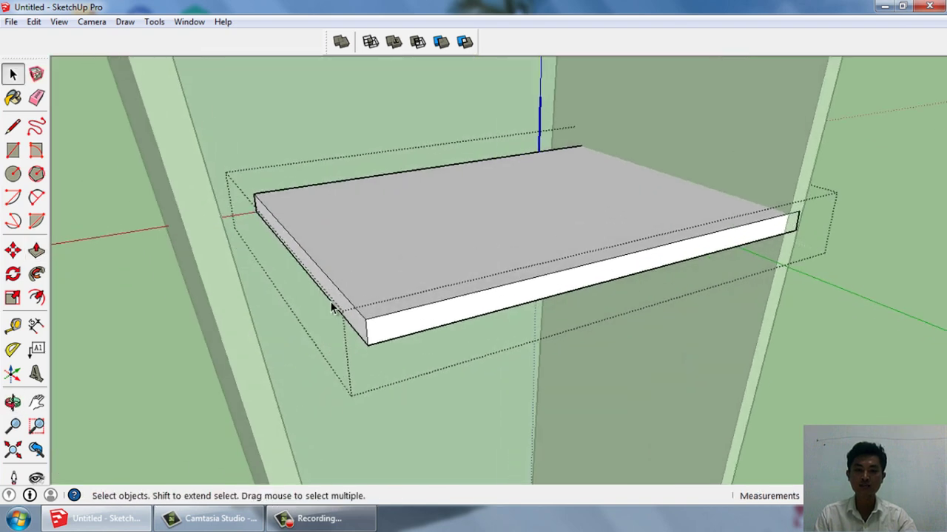
pyautogui.click(338, 301)
pyautogui.press('p')
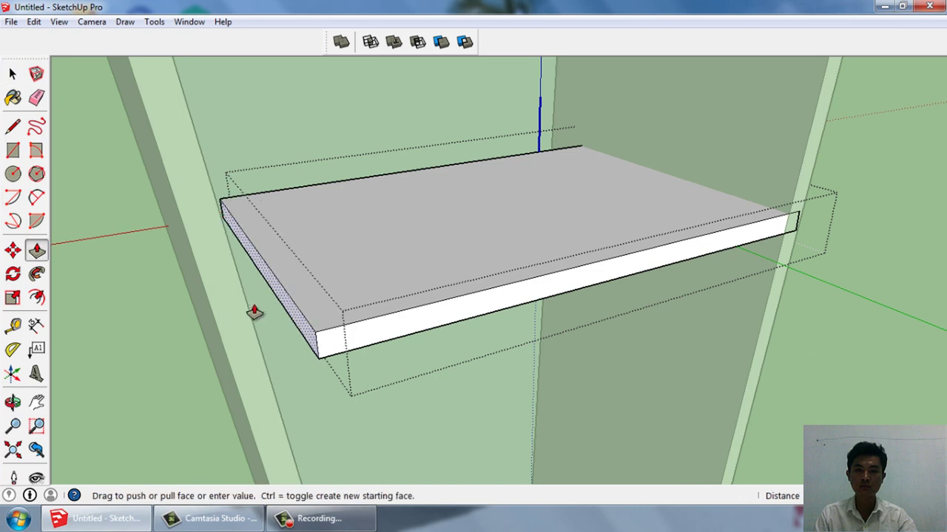
pyautogui.moveTo(338, 300); pyautogui.dragTo(230, 329)
pyautogui.moveTo(844, 313)
pyautogui.mouseDown(button='middle')
pyautogui.moveTo(462, 281)
pyautogui.moveTo(862, 313)
pyautogui.moveTo(586, 292)
pyautogui.moveTo(566, 253)
pyautogui.moveTo(545, 271)
pyautogui.moveTo(613, 224)
pyautogui.moveTo(679, 278)
pyautogui.mouseUp(button='middle')
# Hide the pedestal side panel and pull the shelf's front edge forward
pyautogui.rightClick(678, 278)
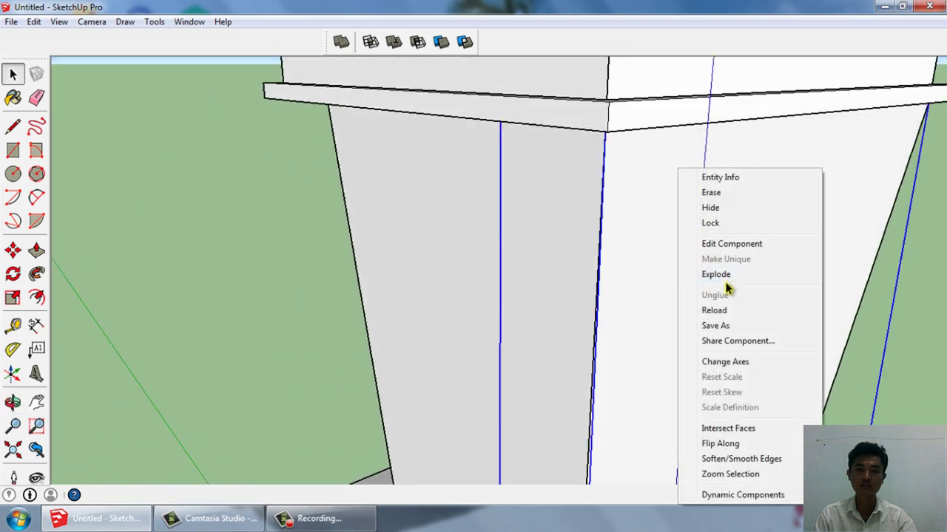
pyautogui.click(722, 211)
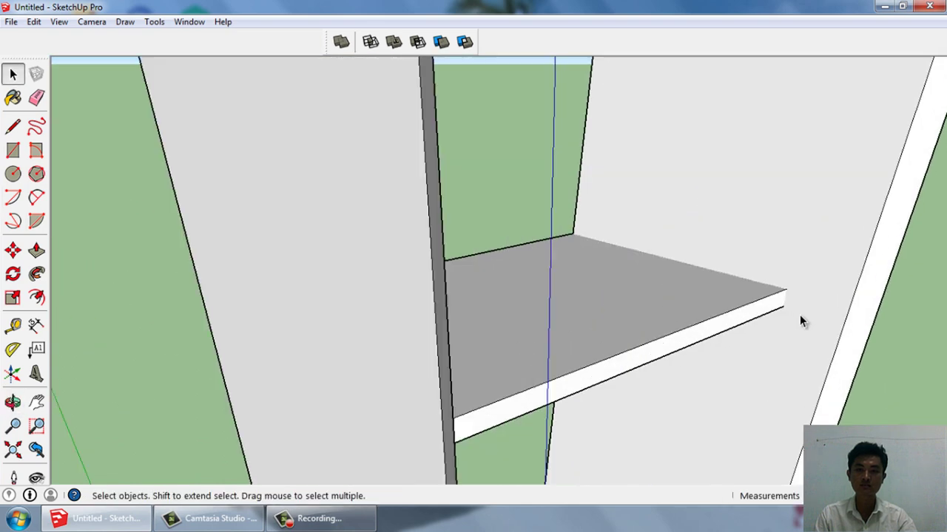
pyautogui.press('p')
pyautogui.doubleClick(728, 326)
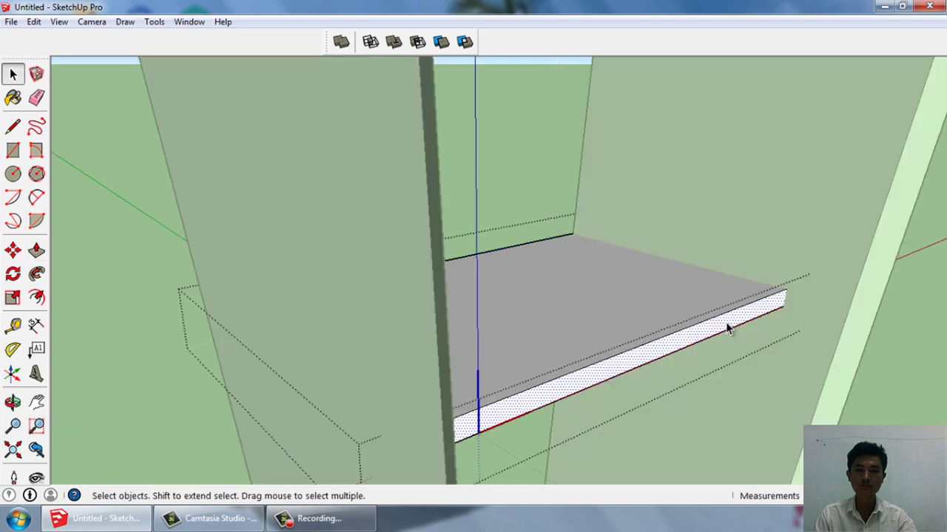
pyautogui.press('p')
pyautogui.moveTo(725, 329)
pyautogui.mouseDown()
pyautogui.moveTo(808, 359)
pyautogui.moveTo(748, 359)
pyautogui.mouseUp()
pyautogui.press('space')
pyautogui.scroll(-5, 732, 266)
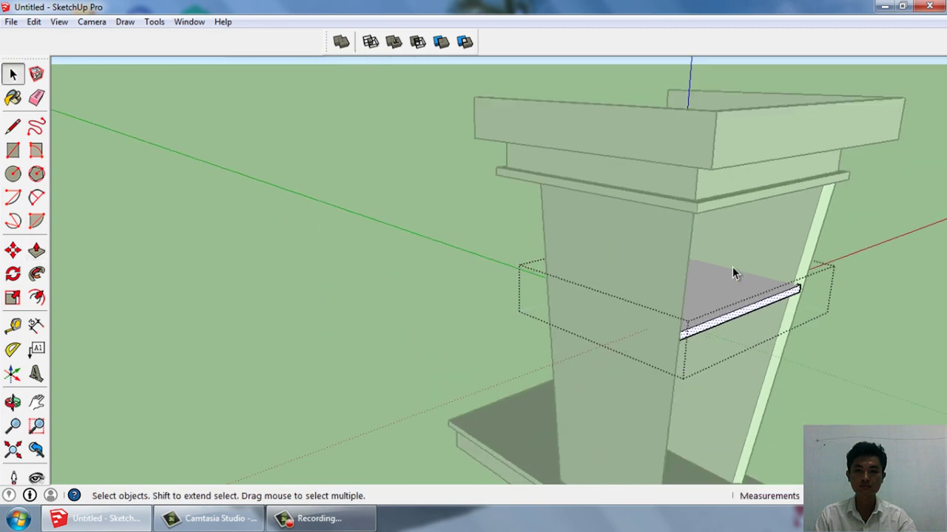
pyautogui.moveTo(733, 267)
pyautogui.mouseDown(button='middle')
pyautogui.moveTo(762, 302)
pyautogui.moveTo(721, 255)
pyautogui.mouseUp(button='middle')
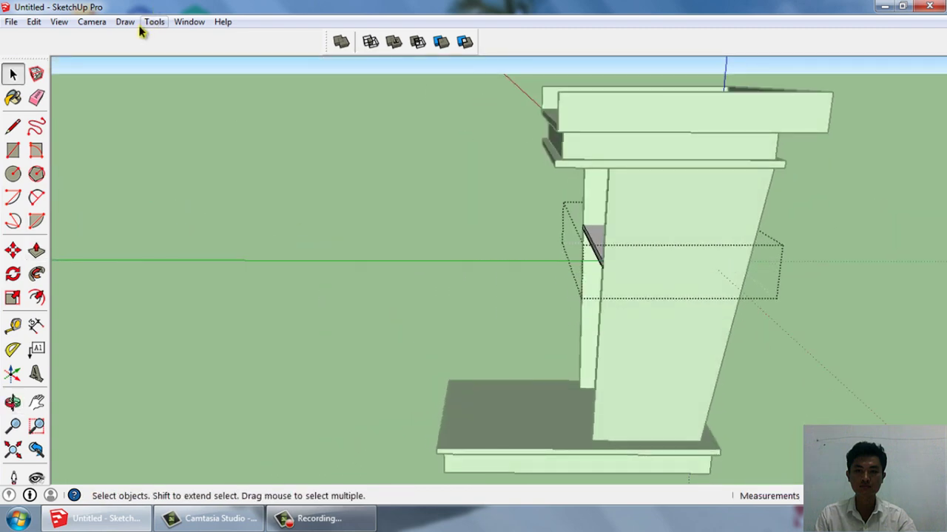
# Unhide all parts via Edit > Unhide > All and view the shelves from the front
pyautogui.click(35, 22)
pyautogui.click(256, 252)
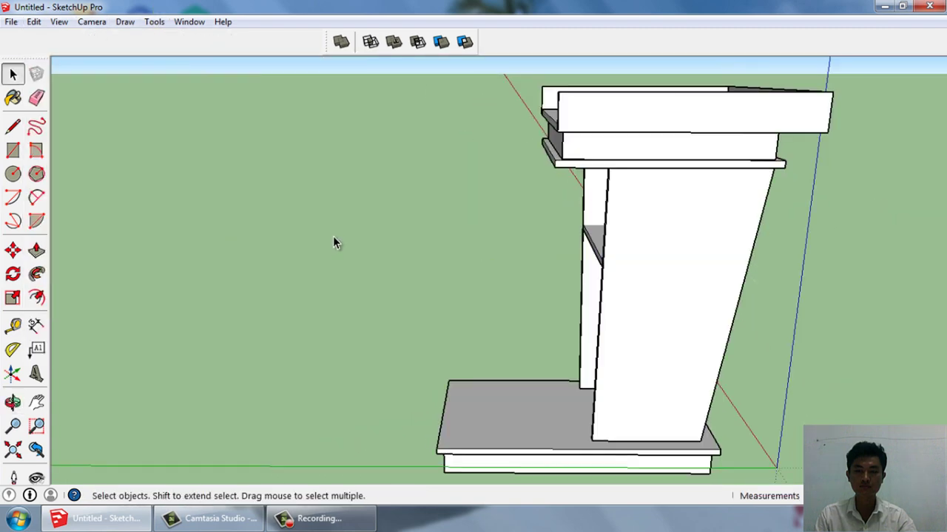
pyautogui.moveTo(333, 236)
pyautogui.mouseDown(button='middle')
pyautogui.moveTo(601, 202)
pyautogui.moveTo(661, 220)
pyautogui.mouseUp(button='middle')
pyautogui.scroll(3, 591, 207)
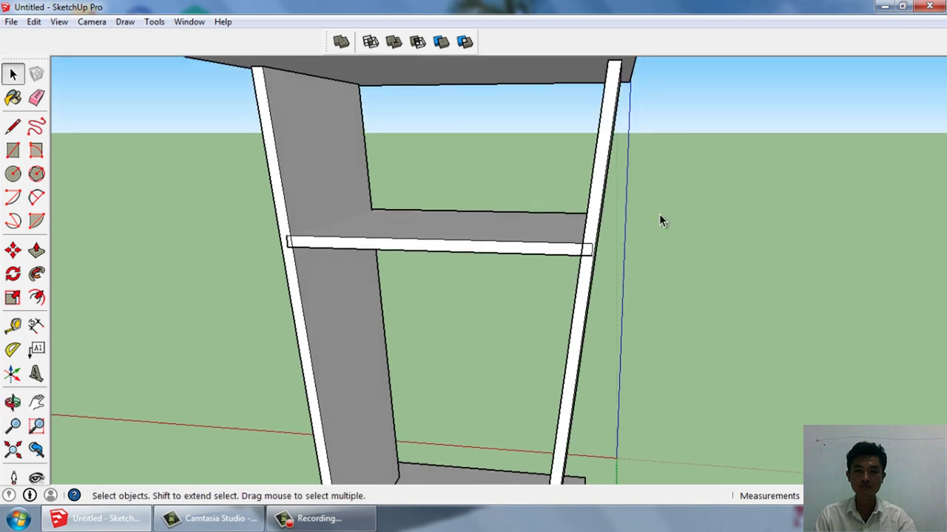
# Cut the left side board's shape out of the shelf, then unhide all boards
pyautogui.click(600, 203)
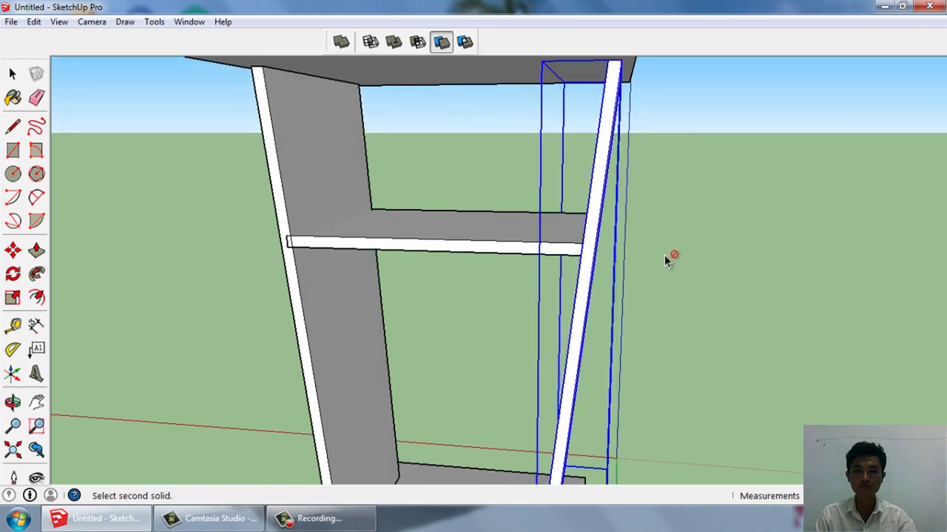
pyautogui.hotkey('ctrl', 'z')
pyautogui.moveTo(666, 256); pyautogui.dragTo(503, 265, button='middle')
pyautogui.click(335, 206)
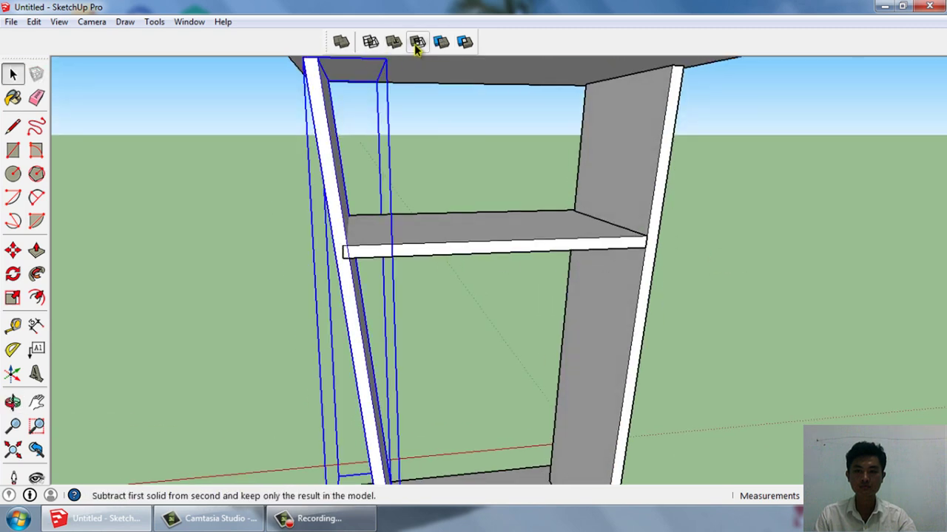
pyautogui.click(451, 224)
pyautogui.moveTo(737, 293); pyautogui.dragTo(532, 303, button='middle')
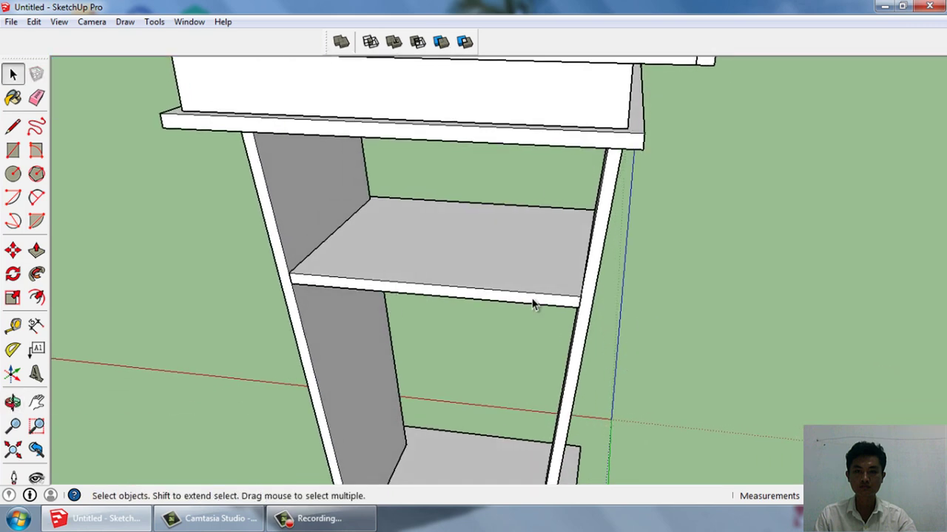
pyautogui.click(36, 21)
pyautogui.moveTo(60, 222)
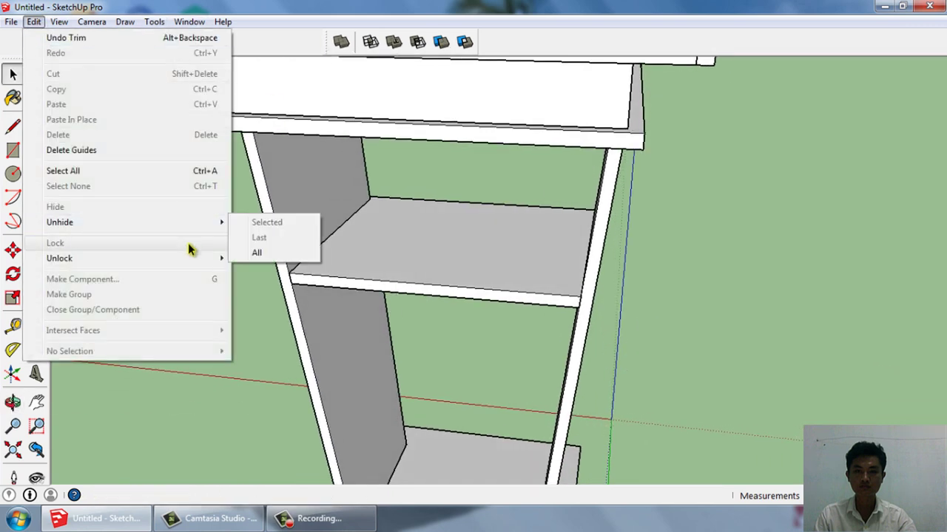
pyautogui.click(257, 250)
pyautogui.moveTo(261, 254)
pyautogui.mouseDown(button='middle')
pyautogui.moveTo(256, 207)
pyautogui.moveTo(455, 218)
pyautogui.mouseUp(button='middle')
# Hide the front board and trim the shelf against the side board
pyautogui.click(455, 218)
pyautogui.rightClick(454, 218)
pyautogui.click(494, 257)
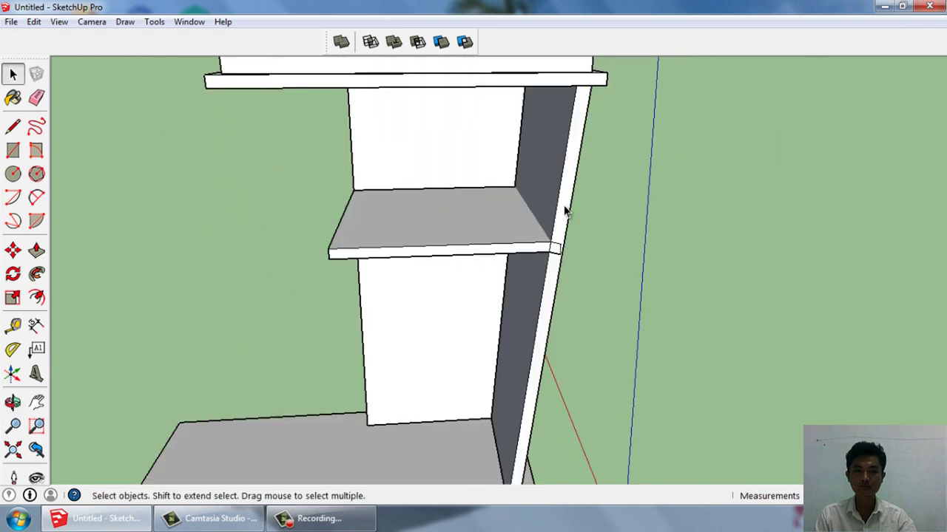
pyautogui.scroll(2, 564, 212)
pyautogui.click(440, 42)
pyautogui.click(453, 203)
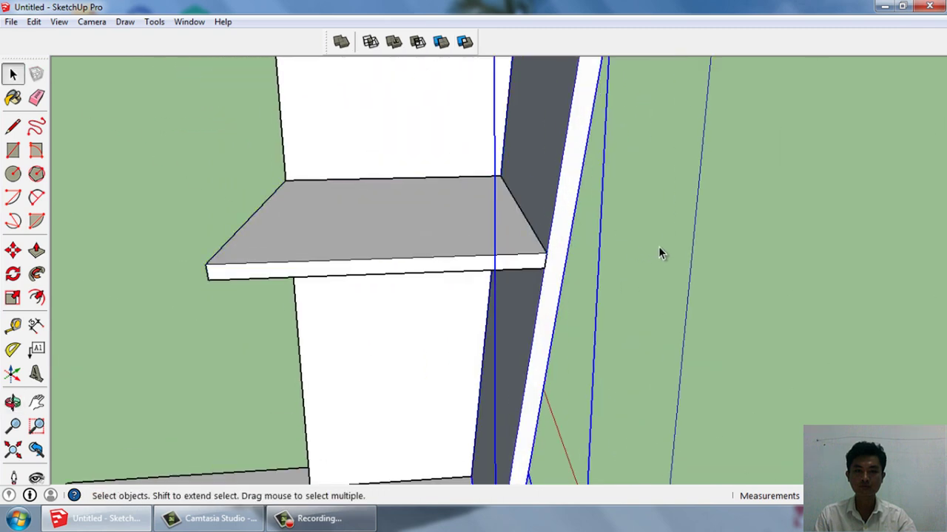
pyautogui.moveTo(658, 246); pyautogui.dragTo(642, 218, button='middle')
# Unhide all geometry and view the lectern from a low front-side angle
pyautogui.click(34, 22)
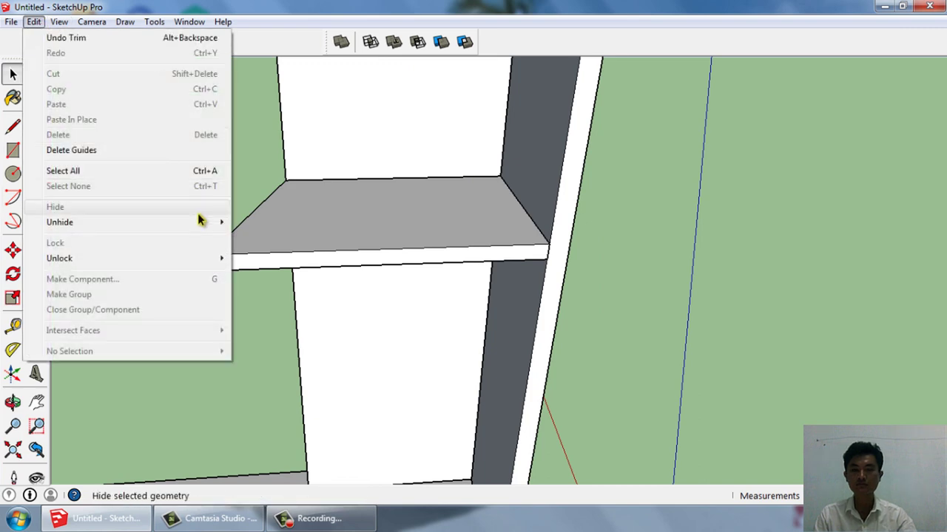
pyautogui.click(254, 245)
pyautogui.scroll(-5, 444, 236)
pyautogui.moveTo(518, 244); pyautogui.dragTo(542, 218, button='middle')
pyautogui.scroll(-3, 443, 148)
pyautogui.moveTo(462, 183)
pyautogui.mouseDown(button='middle')
pyautogui.moveTo(510, 203)
pyautogui.moveTo(560, 247)
pyautogui.moveTo(493, 209)
pyautogui.moveTo(436, 254)
pyautogui.mouseUp(button='middle')
pyautogui.scroll(-3, 436, 254)
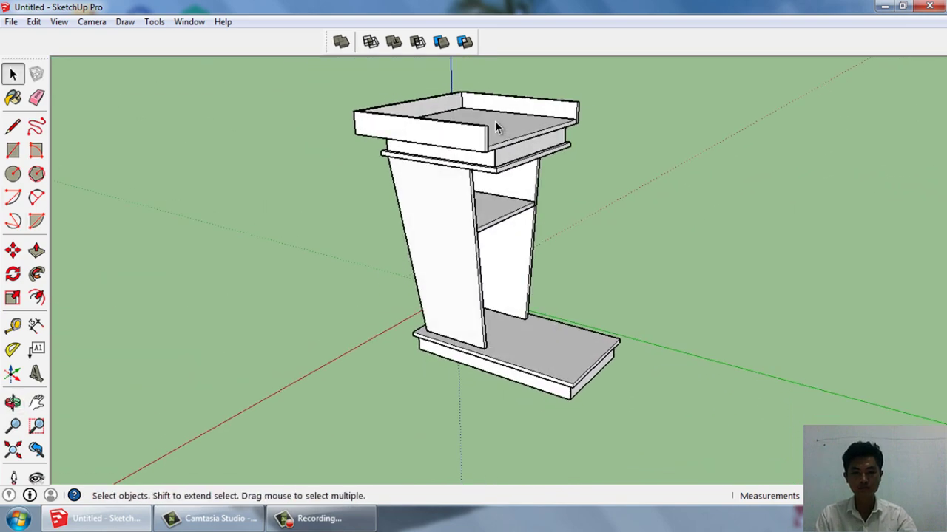
pyautogui.moveTo(497, 127)
pyautogui.mouseDown(button='middle')
pyautogui.moveTo(607, 179)
pyautogui.moveTo(516, 228)
pyautogui.moveTo(564, 247)
pyautogui.moveTo(480, 265)
pyautogui.moveTo(570, 376)
pyautogui.mouseUp(button='middle')
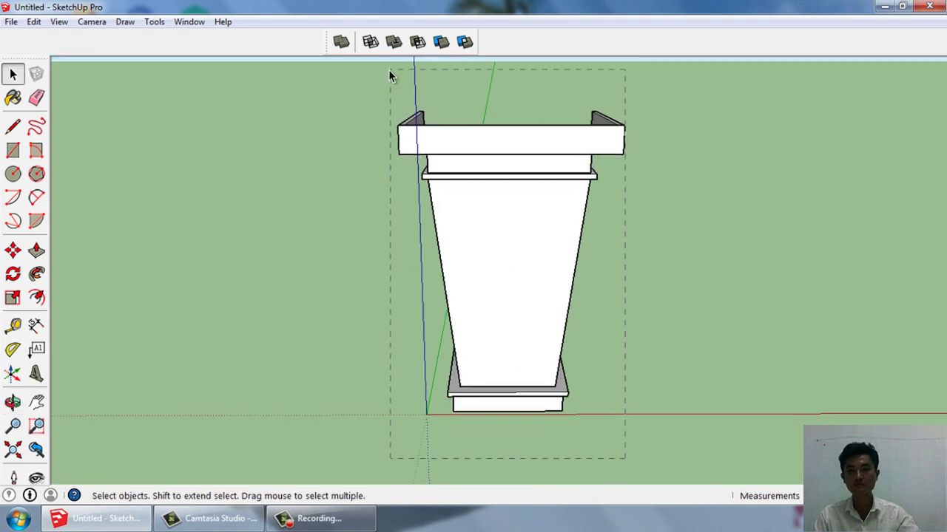
# Make the whole lectern a component and move it from its base corner to a new spot
pyautogui.moveTo(389, 74); pyautogui.dragTo(390, 74)
pyautogui.press('g')
pyautogui.press('Return')
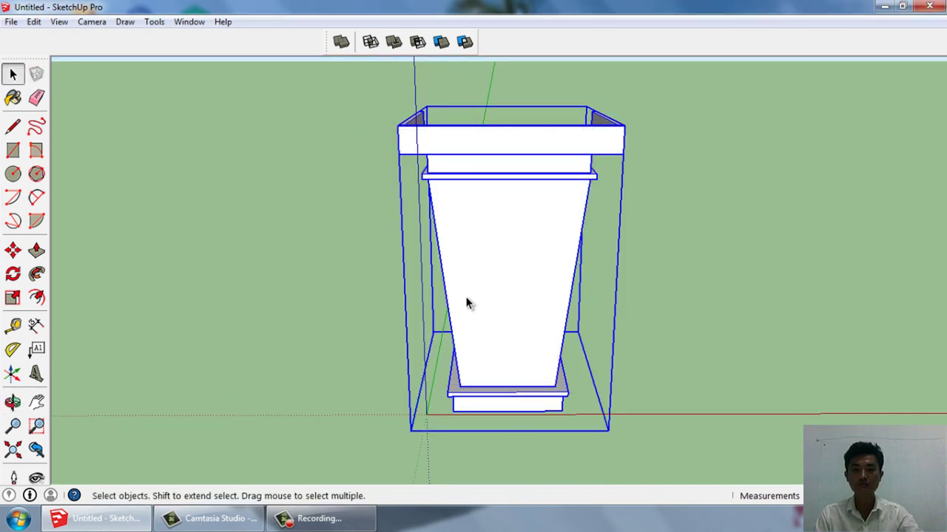
pyautogui.press('m')
pyautogui.click(453, 402)
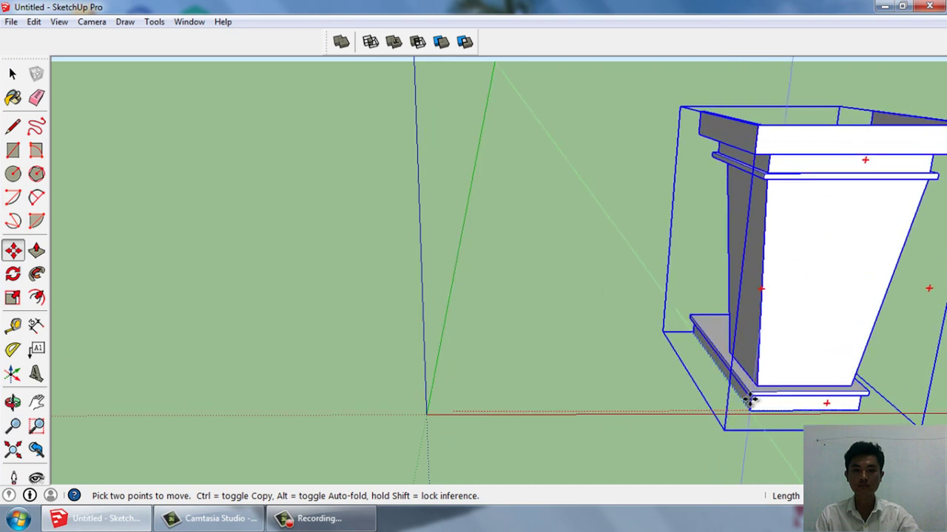
pyautogui.moveTo(749, 400)
pyautogui.mouseDown(button='middle')
pyautogui.moveTo(655, 382)
pyautogui.moveTo(762, 386)
pyautogui.moveTo(585, 279)
pyautogui.mouseUp(button='middle')
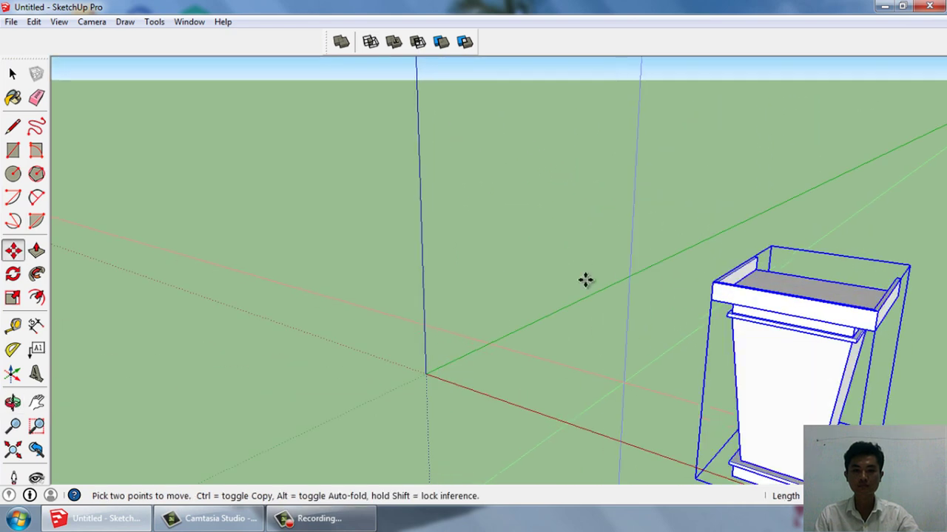
pyautogui.click(585, 280)
pyautogui.press('space')
pyautogui.moveTo(566, 359)
pyautogui.mouseDown(button='middle')
pyautogui.moveTo(706, 370)
pyautogui.moveTo(765, 293)
pyautogui.mouseUp(button='middle')
pyautogui.scroll(5, 510, 283)
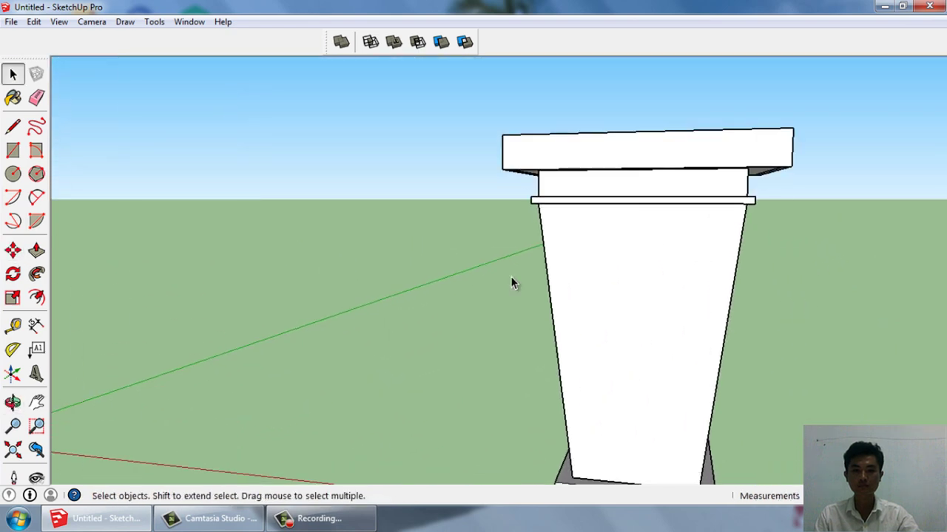
pyautogui.moveTo(512, 283); pyautogui.dragTo(704, 382, button='middle')
# Explode the lectern component back into its separate parts
pyautogui.moveTo(607, 315)
pyautogui.mouseDown(button='middle')
pyautogui.moveTo(609, 296)
pyautogui.moveTo(592, 359)
pyautogui.mouseUp(button='middle')
pyautogui.rightClick(592, 359)
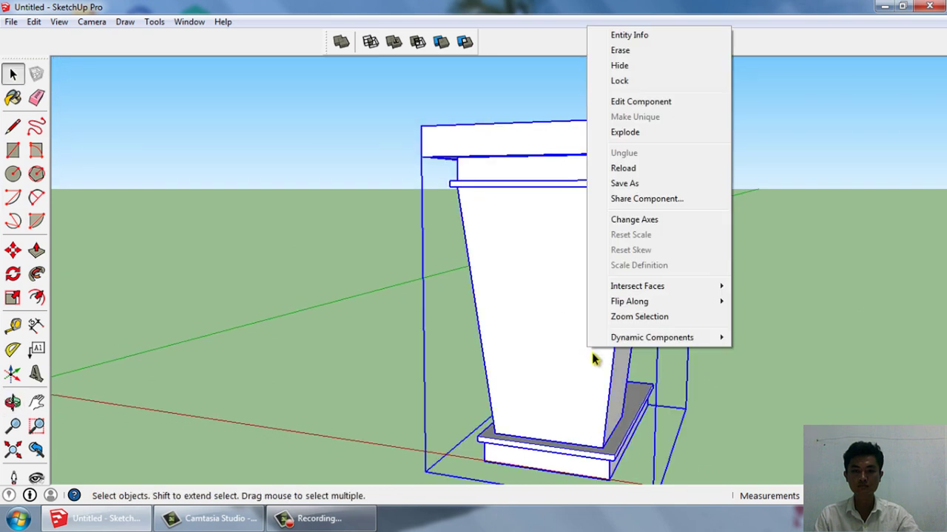
pyautogui.click(638, 130)
pyautogui.moveTo(676, 264); pyautogui.dragTo(723, 285, button='middle')
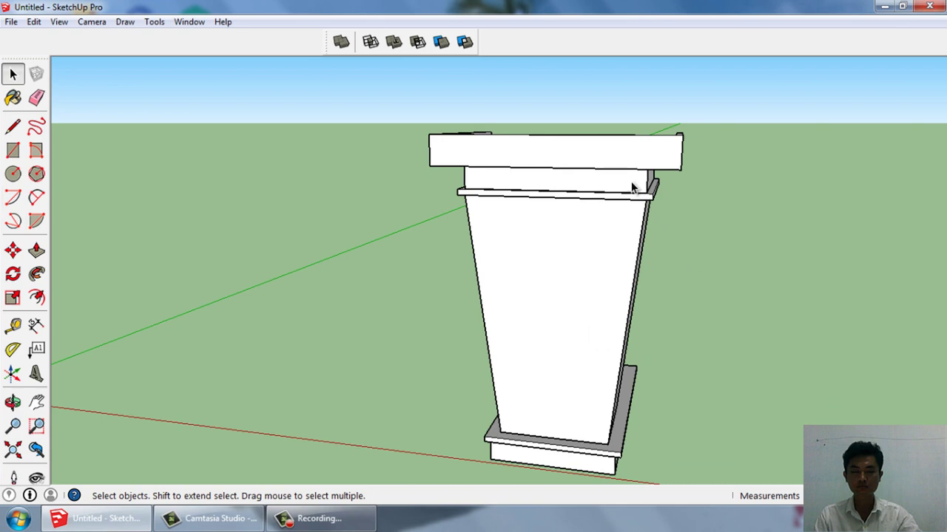
pyautogui.moveTo(625, 176); pyautogui.dragTo(616, 157, button='middle')
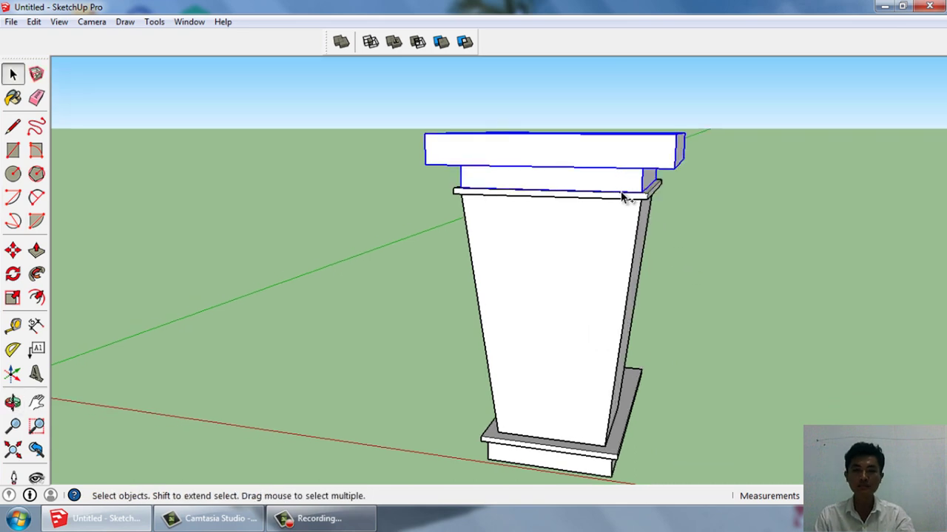
# Make the top tray and cap into a component
pyautogui.moveTo(599, 190)
pyautogui.mouseDown(button='middle')
pyautogui.moveTo(478, 232)
pyautogui.moveTo(310, 258)
pyautogui.mouseUp(button='middle')
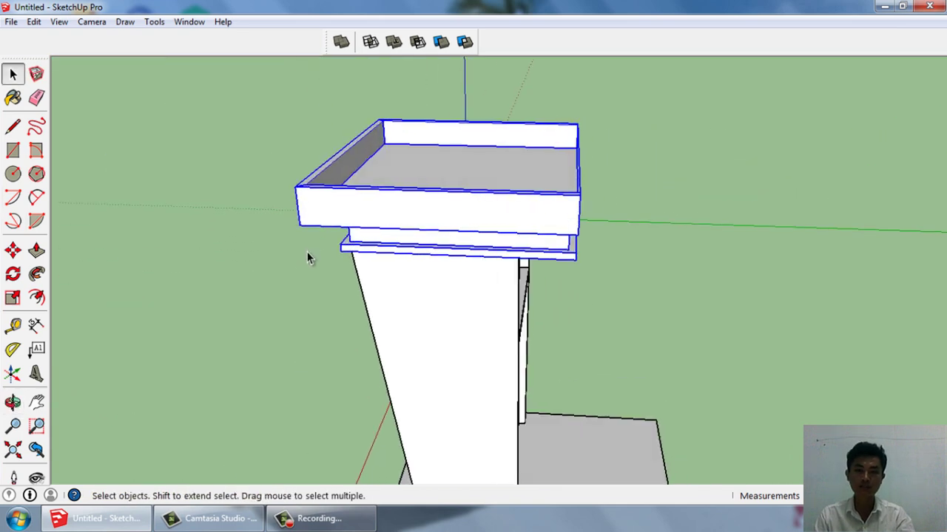
pyautogui.press('g')
pyautogui.press('Return')
pyautogui.moveTo(423, 250); pyautogui.dragTo(535, 270, button='middle')
pyautogui.scroll(-2, 535, 270)
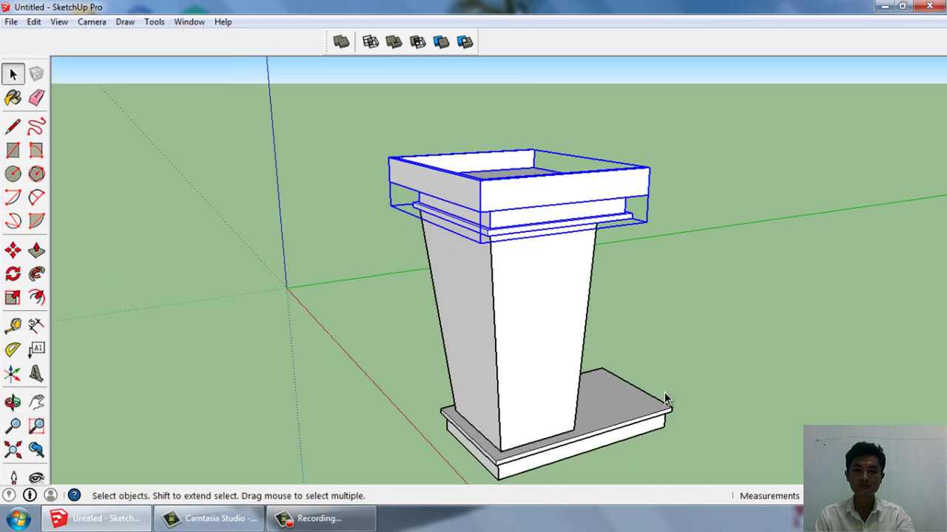
# Group the tapered column's faces with Make Group
pyautogui.click(619, 381)
pyautogui.scroll(-2, 526, 462)
pyautogui.moveTo(525, 458)
pyautogui.mouseDown(button='middle')
pyautogui.moveTo(503, 444)
pyautogui.moveTo(551, 419)
pyautogui.mouseUp(button='middle')
pyautogui.scroll(3, 490, 419)
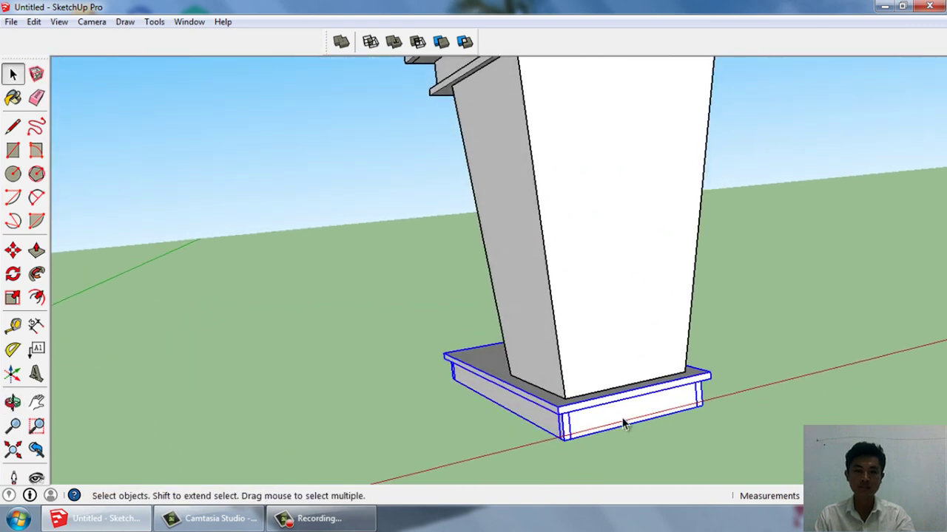
pyautogui.moveTo(725, 393)
pyautogui.mouseDown(button='middle')
pyautogui.moveTo(675, 357)
pyautogui.moveTo(695, 282)
pyautogui.mouseUp(button='middle')
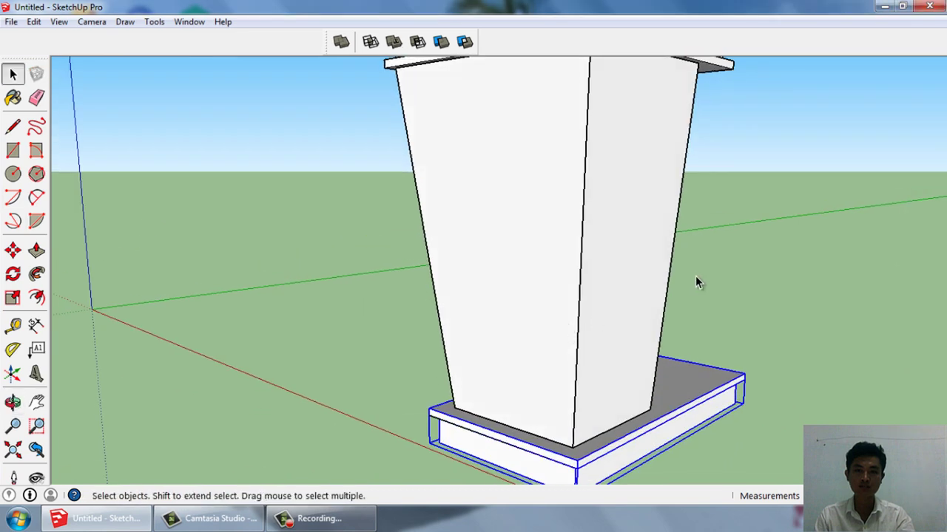
pyautogui.moveTo(387, 176); pyautogui.dragTo(389, 177)
pyautogui.rightClick(525, 216)
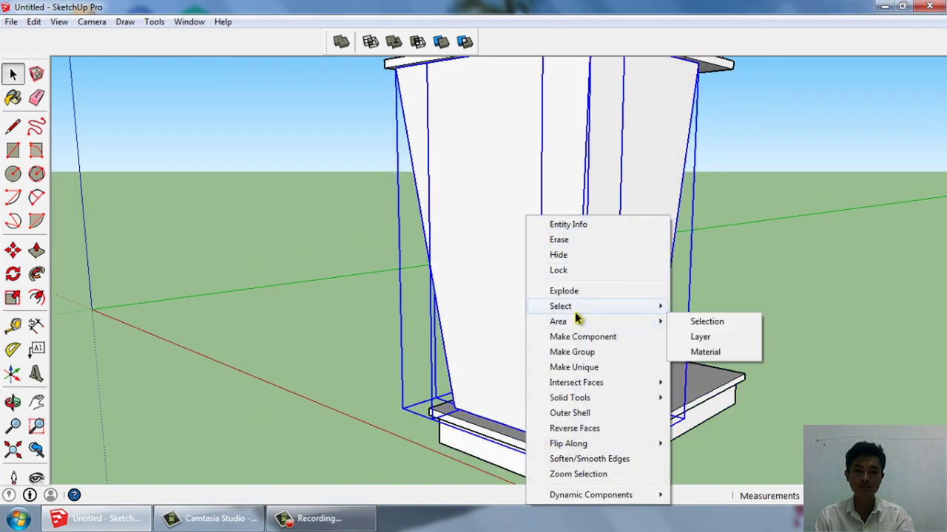
pyautogui.click(591, 355)
# From a front view, select the base and then the top
pyautogui.moveTo(795, 331)
pyautogui.mouseDown(button='middle')
pyautogui.moveTo(592, 365)
pyautogui.moveTo(622, 296)
pyautogui.moveTo(356, 371)
pyautogui.mouseUp(button='middle')
pyautogui.click(356, 377)
pyautogui.moveTo(545, 418)
pyautogui.mouseDown(button='middle')
pyautogui.moveTo(448, 257)
pyautogui.moveTo(337, 185)
pyautogui.moveTo(534, 236)
pyautogui.moveTo(86, 97)
pyautogui.mouseUp(button='middle')
pyautogui.click(448, 258)
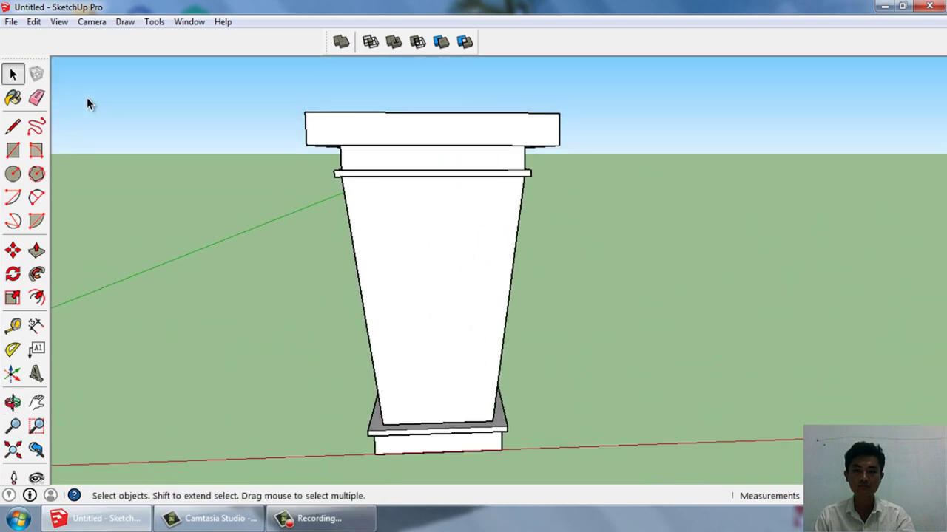
# Using Colors-Named with the Paint Bucket, paint the column Gold, then Khaki
pyautogui.click(13, 100)
pyautogui.click(89, 128)
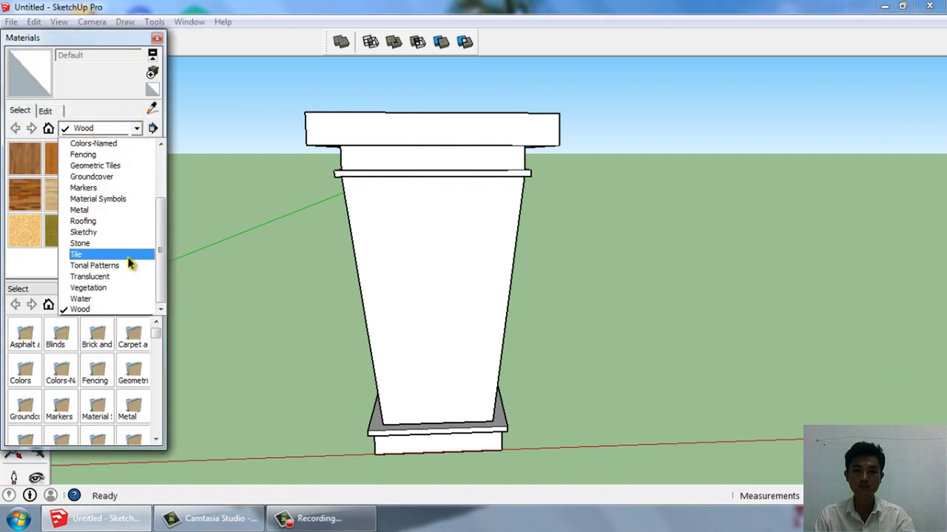
pyautogui.click(104, 143)
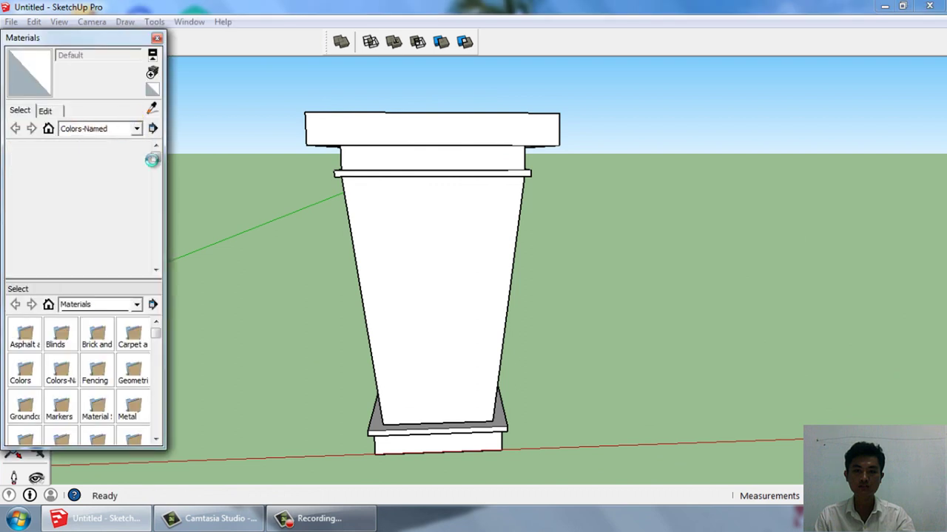
pyautogui.moveTo(154, 159); pyautogui.dragTo(156, 185)
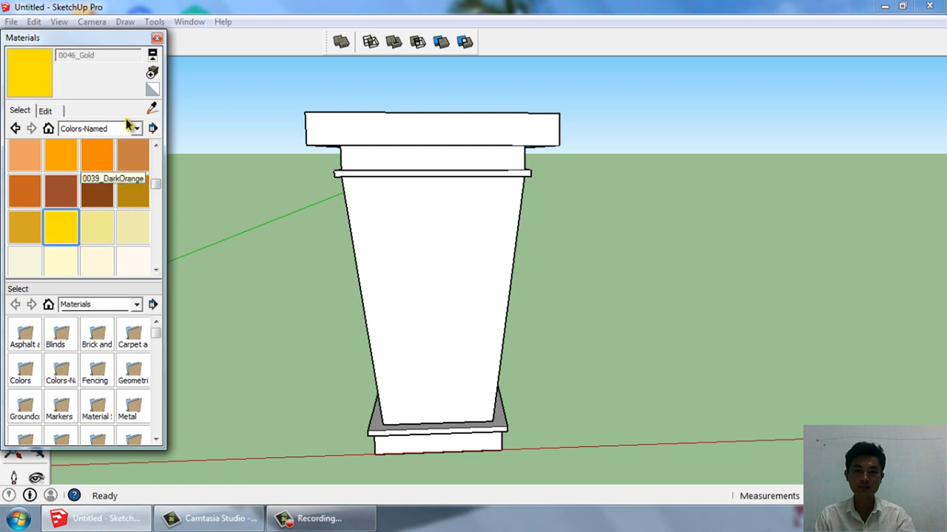
pyautogui.click(413, 231)
pyautogui.moveTo(484, 245); pyautogui.dragTo(384, 237, button='middle')
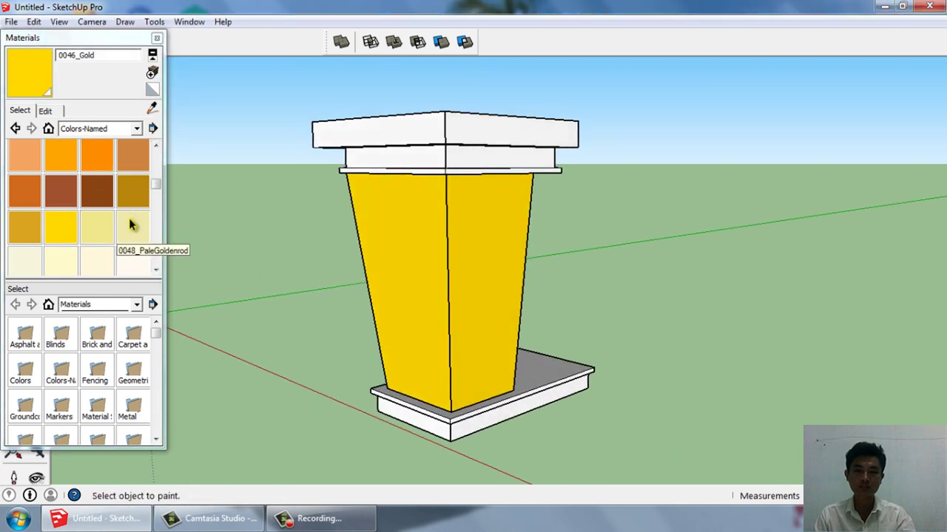
pyautogui.click(97, 226)
pyautogui.click(418, 234)
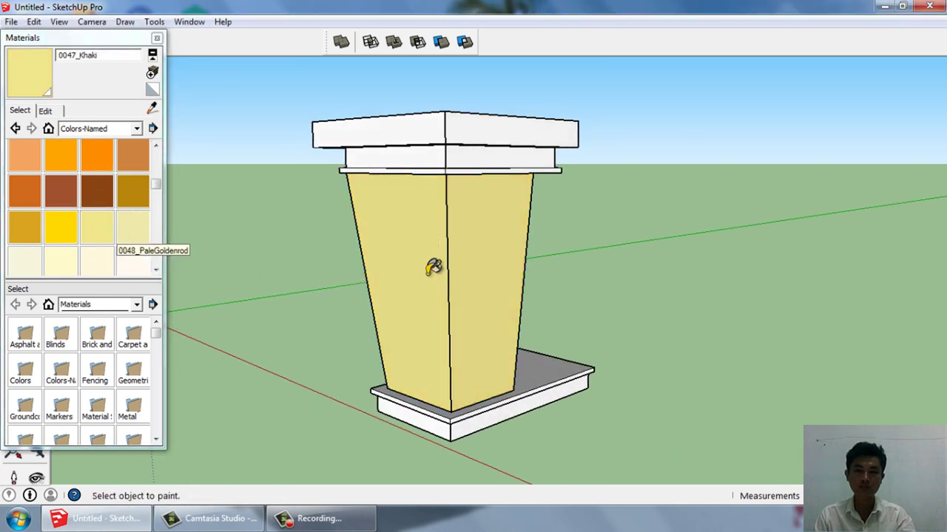
# Paint the top cap and collar, trying SaddleBrown and 0042_Sienna before settling on 0040_Peru
pyautogui.click(103, 200)
pyautogui.click(417, 151)
pyautogui.click(66, 201)
pyautogui.click(459, 133)
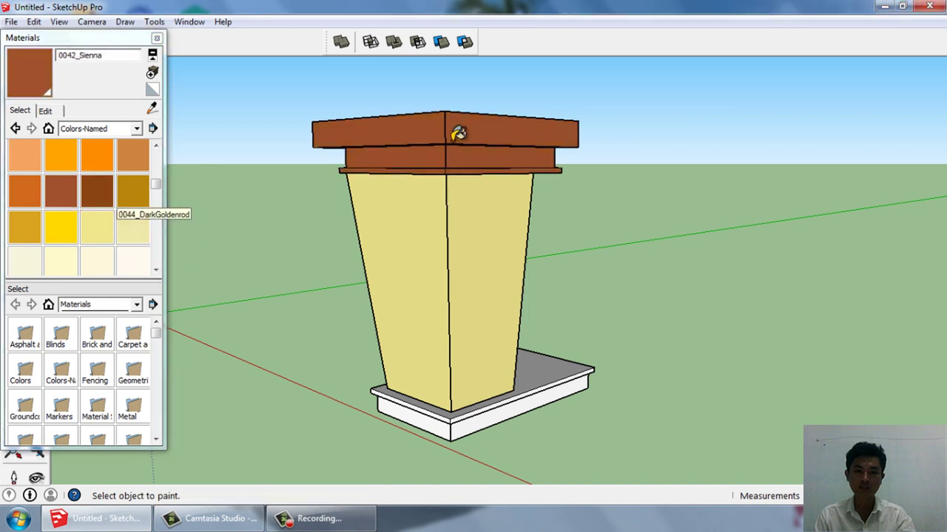
pyautogui.click(136, 162)
pyautogui.click(417, 141)
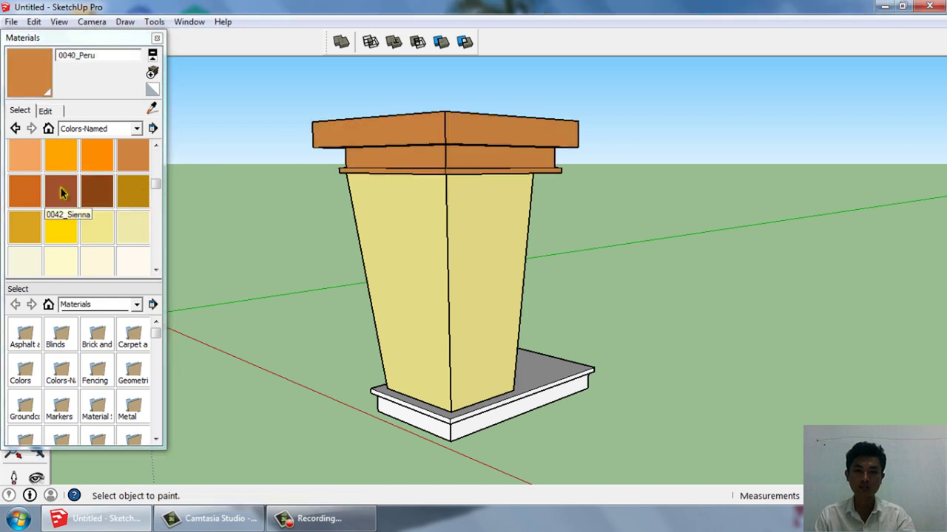
# Paint the base slab 0040_Peru and view the lectern from the front
pyautogui.moveTo(156, 186); pyautogui.dragTo(166, 268)
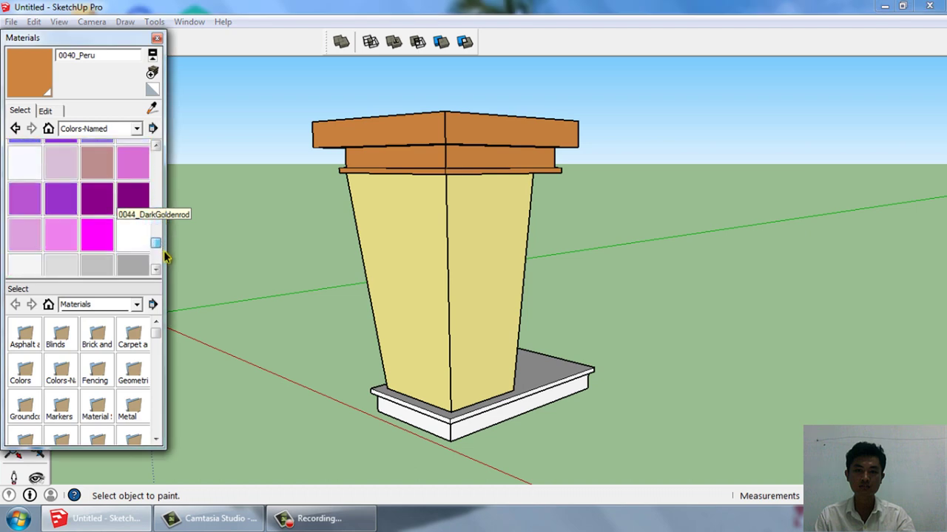
pyautogui.click(498, 419)
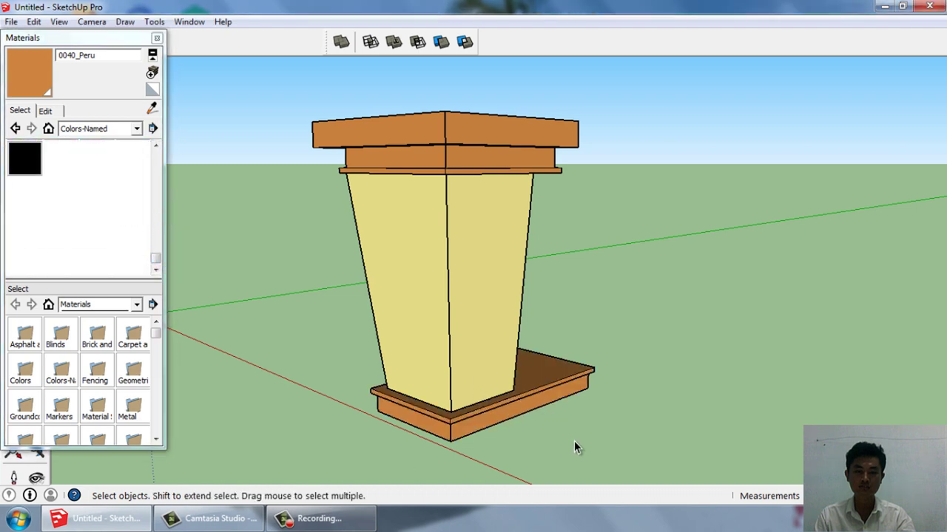
pyautogui.moveTo(574, 448)
pyautogui.mouseDown(button='middle')
pyautogui.moveTo(542, 407)
pyautogui.moveTo(602, 446)
pyautogui.moveTo(444, 295)
pyautogui.mouseUp(button='middle')
# Close Materials, orbit to a three-quarter view from above, then reopen the Paint Bucket materials
pyautogui.click(156, 38)
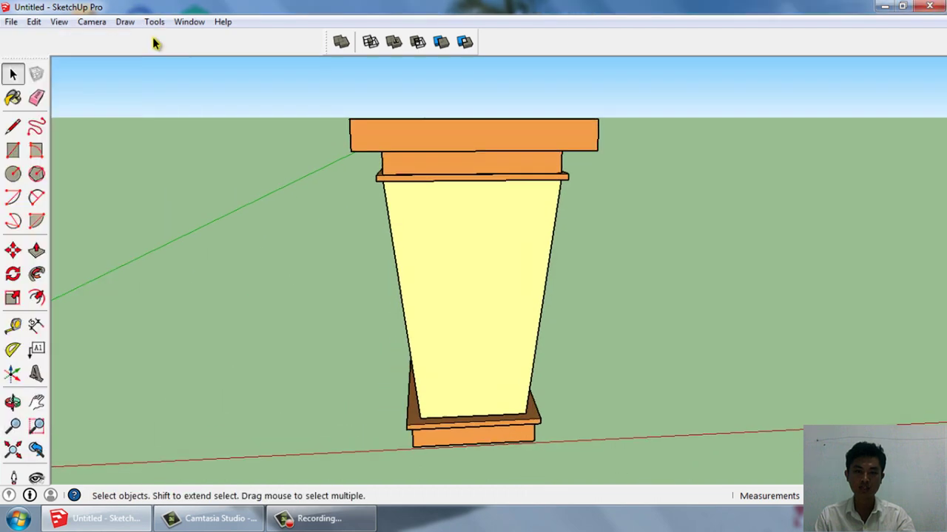
pyautogui.moveTo(488, 221)
pyautogui.mouseDown(button='middle')
pyautogui.moveTo(500, 264)
pyautogui.moveTo(564, 340)
pyautogui.moveTo(489, 230)
pyautogui.moveTo(495, 313)
pyautogui.moveTo(623, 348)
pyautogui.mouseUp(button='middle')
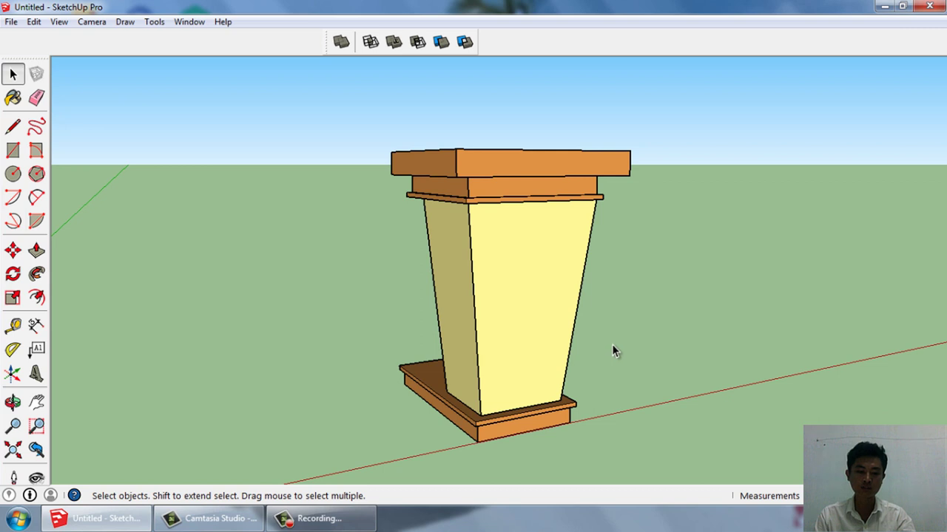
pyautogui.click(361, 522)
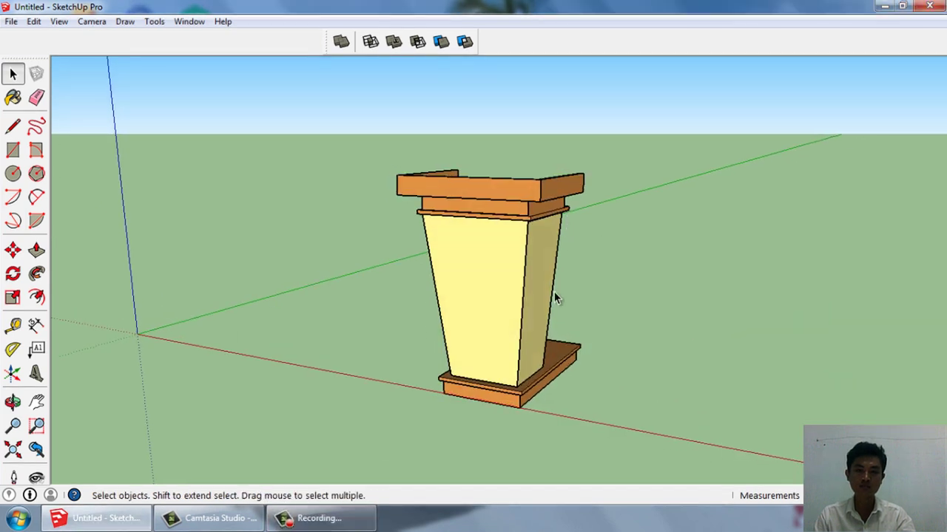
pyautogui.scroll(3, 553, 292)
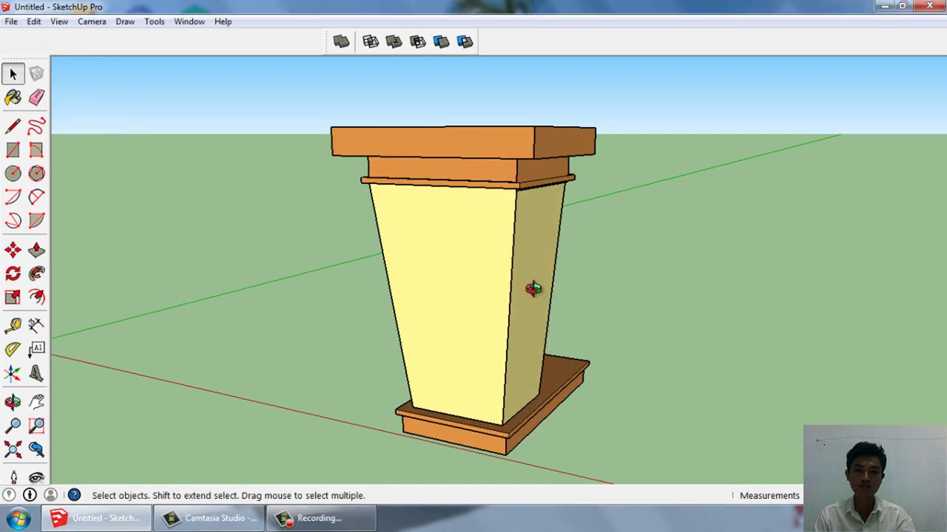
pyautogui.click(12, 99)
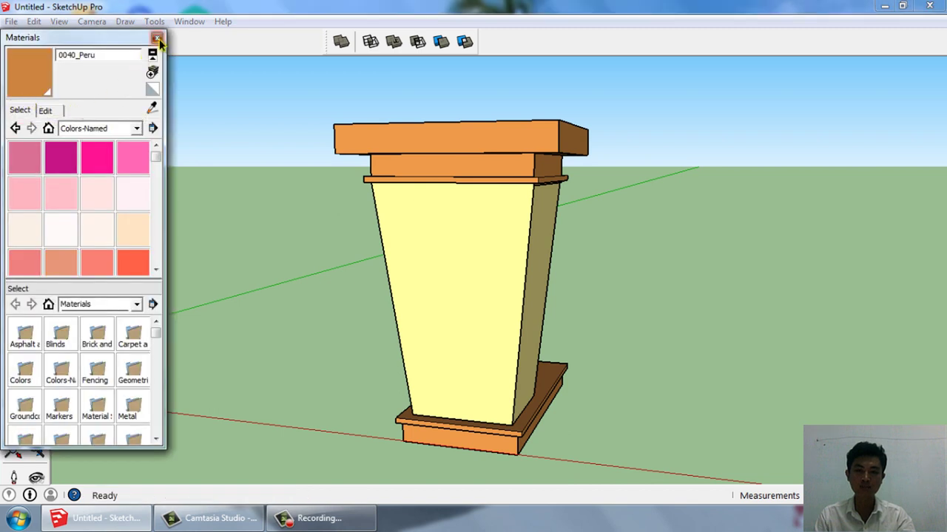
# Close Materials, open the Music image library from Start, and restore its window above the model
pyautogui.click(157, 38)
pyautogui.click(18, 518)
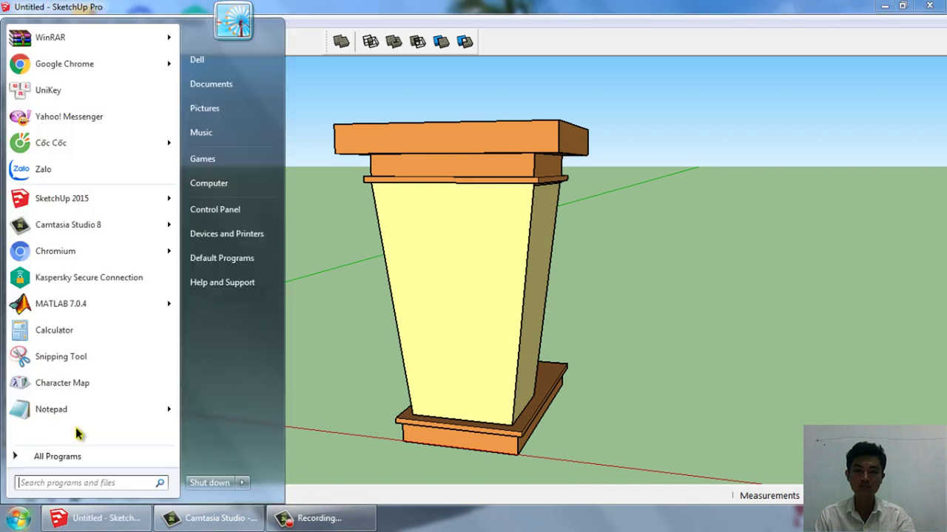
pyautogui.click(224, 132)
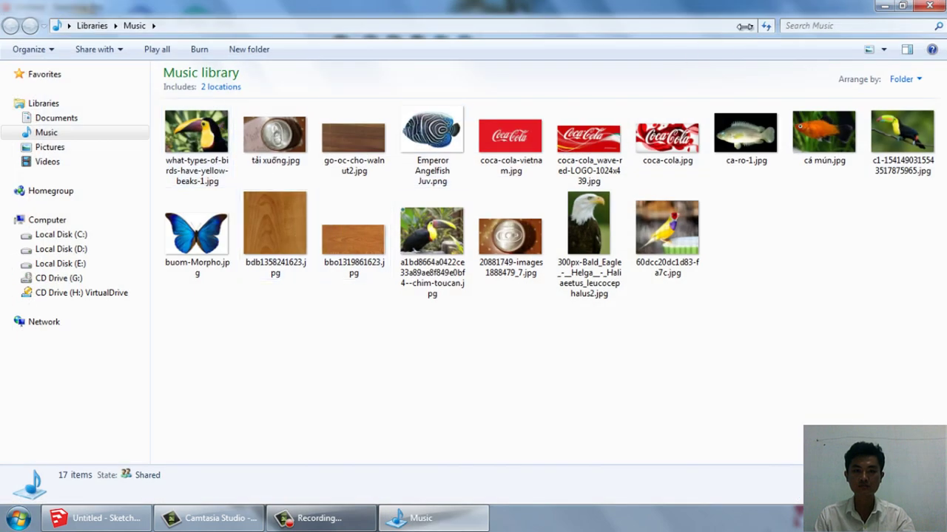
pyautogui.click(904, 6)
pyautogui.moveTo(447, 120); pyautogui.dragTo(446, 84)
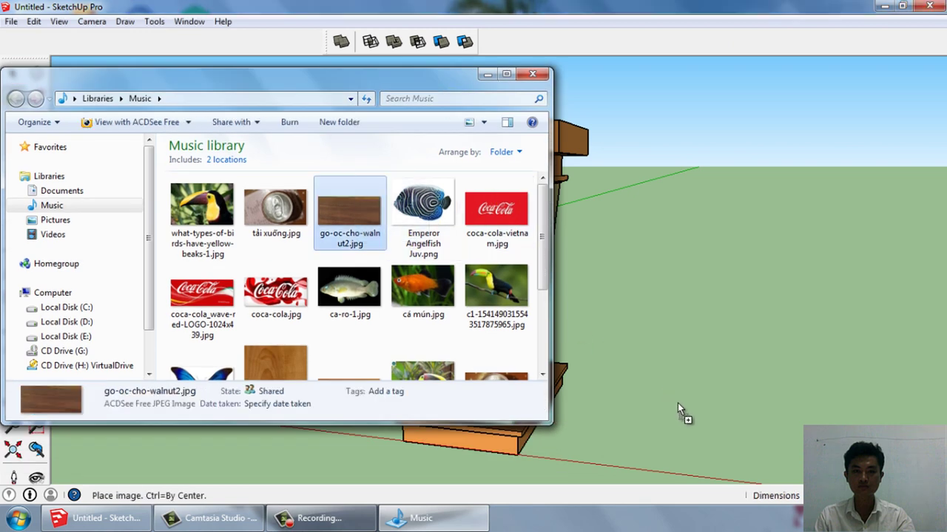
# Drag go-oc-cho-walnut2.jpg into the model and explode it into a textured face
pyautogui.moveTo(349, 211); pyautogui.dragTo(678, 403)
pyautogui.click(485, 77)
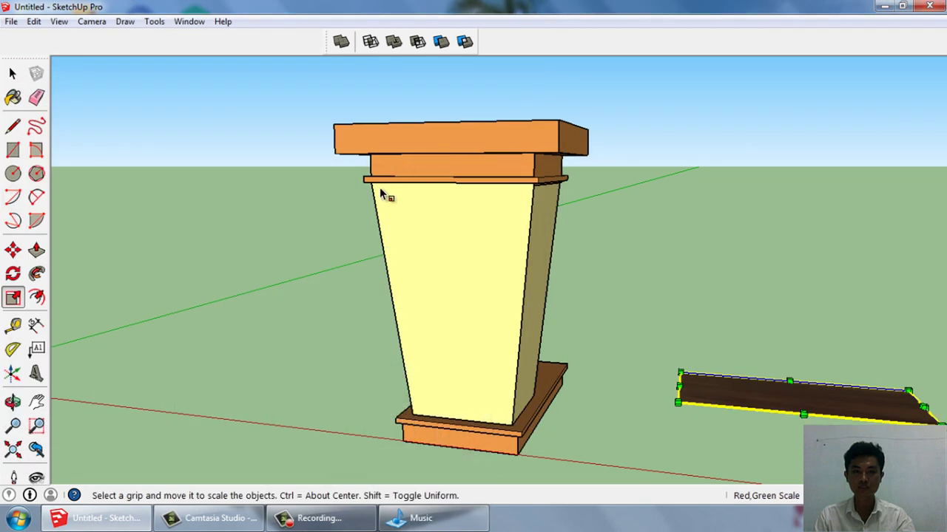
pyautogui.scroll(-1, 387, 197)
pyautogui.click(15, 100)
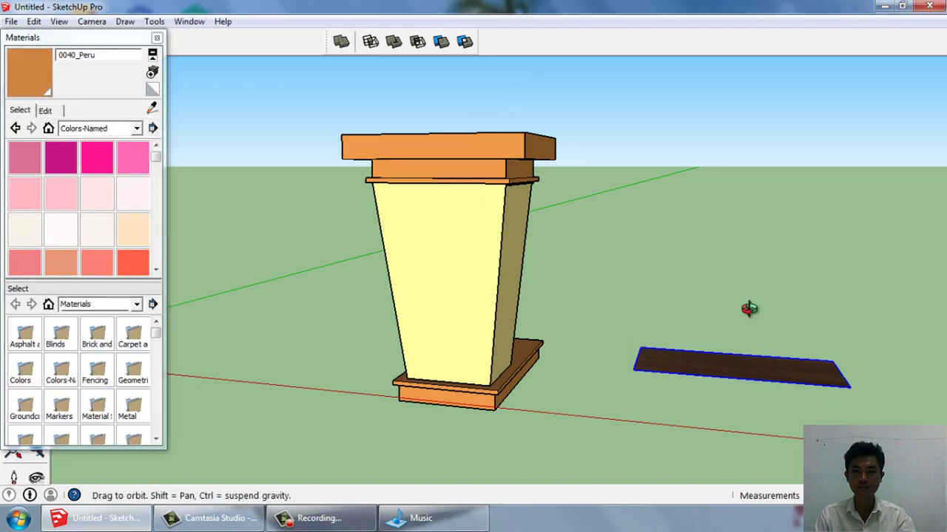
pyautogui.moveTo(746, 308); pyautogui.dragTo(714, 372, button='middle')
pyautogui.rightClick(716, 372)
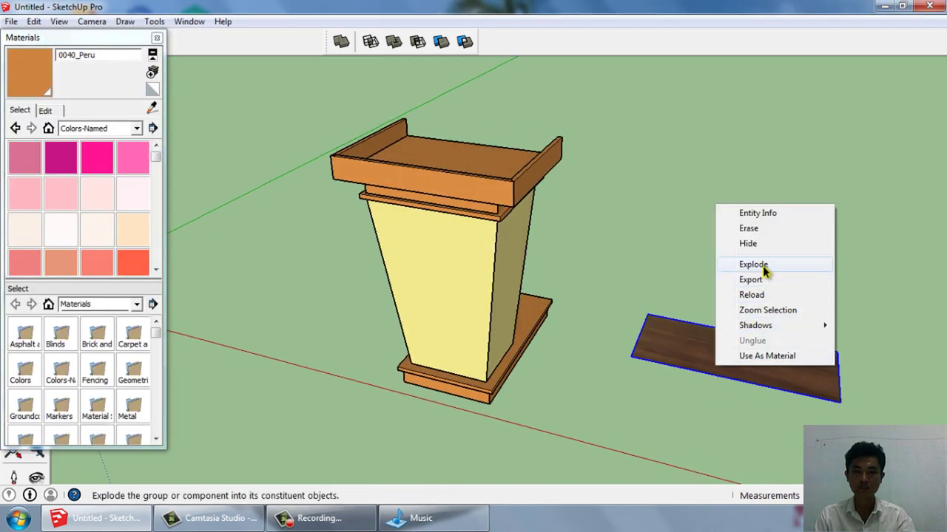
pyautogui.click(764, 272)
# Sample the walnut material and paint the top tray and band beneath it
pyautogui.click(151, 111)
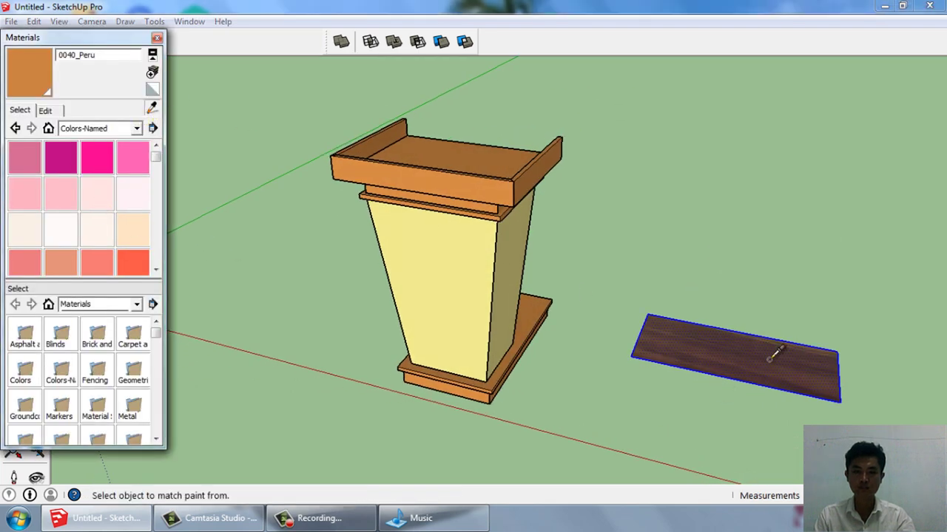
pyautogui.click(773, 353)
pyautogui.click(474, 189)
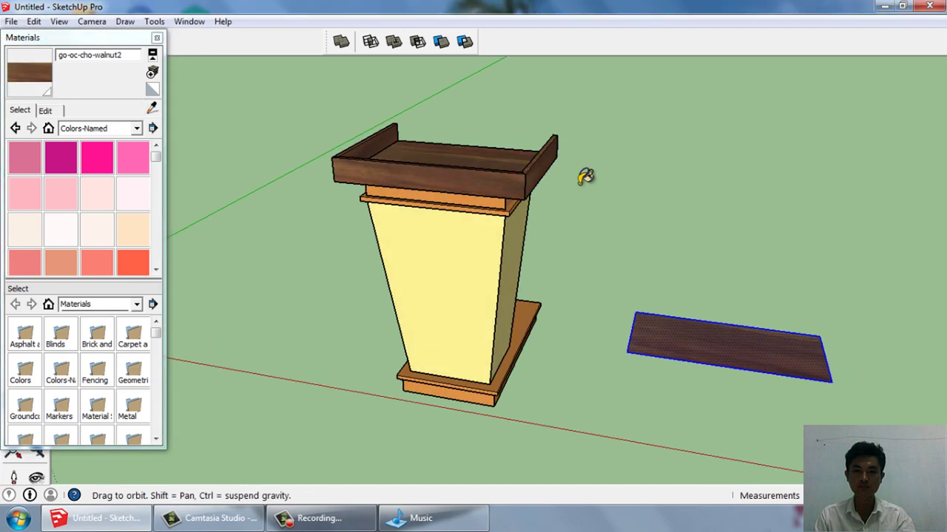
pyautogui.moveTo(581, 175)
pyautogui.mouseDown(button='middle')
pyautogui.moveTo(448, 194)
pyautogui.moveTo(530, 176)
pyautogui.mouseUp(button='middle')
pyautogui.click(453, 197)
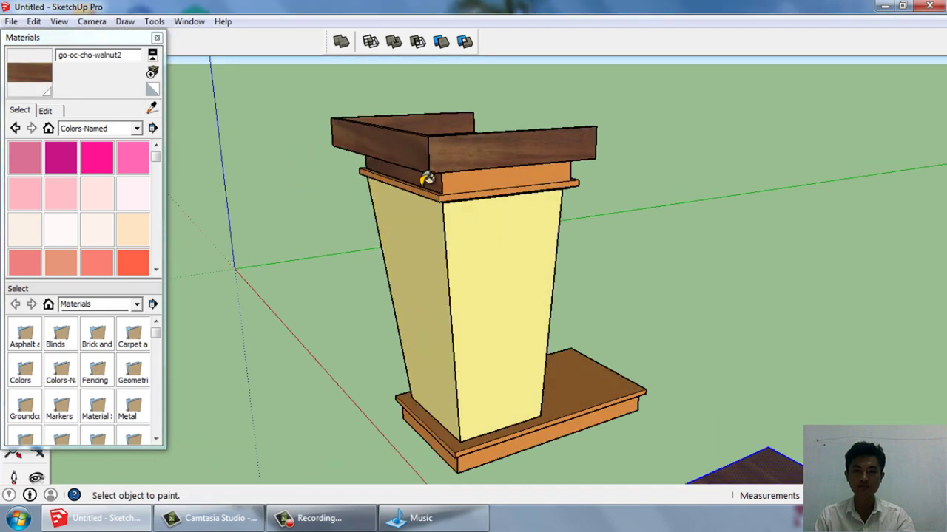
# Paint the remaining band faces and the base with walnut
pyautogui.moveTo(454, 189)
pyautogui.mouseDown(button='middle')
pyautogui.moveTo(620, 168)
pyautogui.moveTo(551, 150)
pyautogui.moveTo(478, 418)
pyautogui.mouseUp(button='middle')
pyautogui.click(620, 169)
pyautogui.click(556, 153)
pyautogui.click(478, 417)
pyautogui.moveTo(552, 420)
pyautogui.mouseDown(button='middle')
pyautogui.moveTo(638, 378)
pyautogui.moveTo(374, 389)
pyautogui.moveTo(323, 258)
pyautogui.mouseUp(button='middle')
pyautogui.press('space')
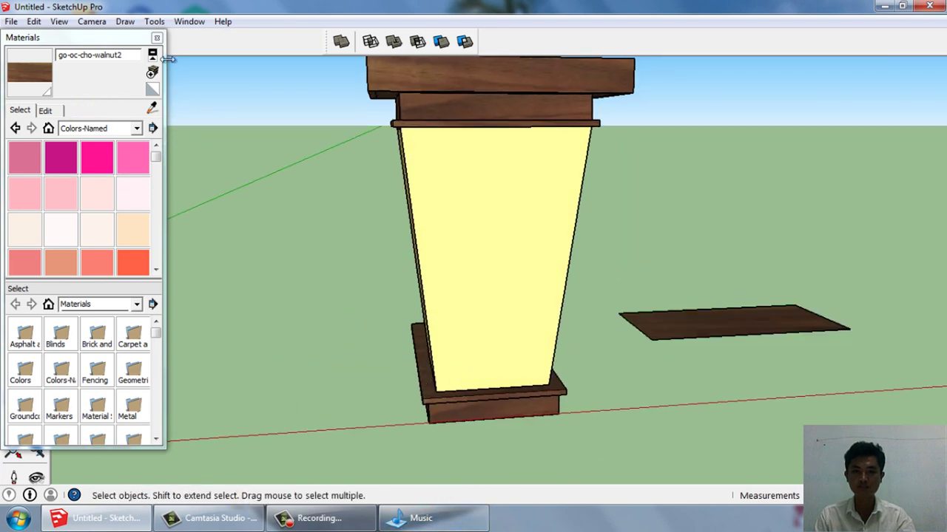
# Drag the light wood image bbo1319861623.jpg from Explorer into the model
pyautogui.click(156, 37)
pyautogui.moveTo(437, 254)
pyautogui.mouseDown(button='middle')
pyautogui.moveTo(323, 249)
pyautogui.moveTo(471, 292)
pyautogui.moveTo(499, 271)
pyautogui.moveTo(420, 360)
pyautogui.moveTo(372, 382)
pyautogui.moveTo(392, 404)
pyautogui.moveTo(485, 169)
pyautogui.mouseUp(button='middle')
pyautogui.click(429, 520)
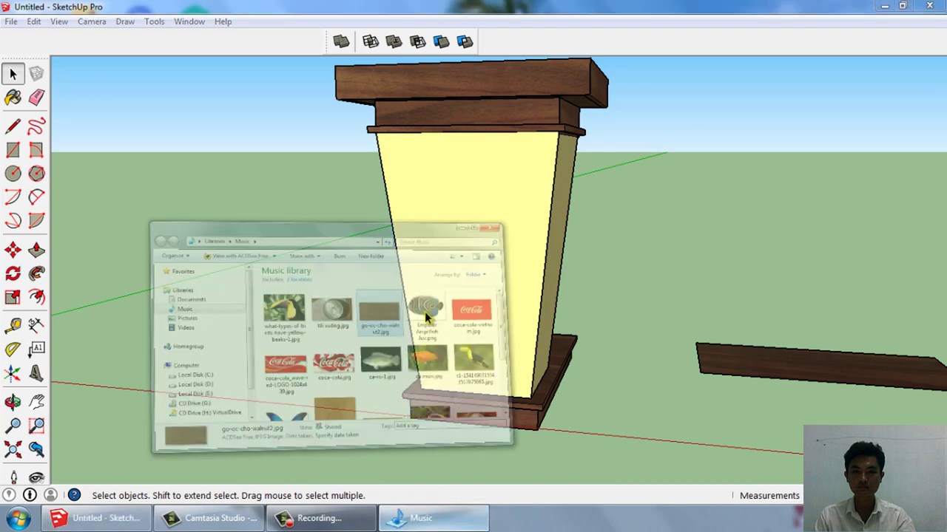
pyautogui.moveTo(543, 224); pyautogui.dragTo(545, 279)
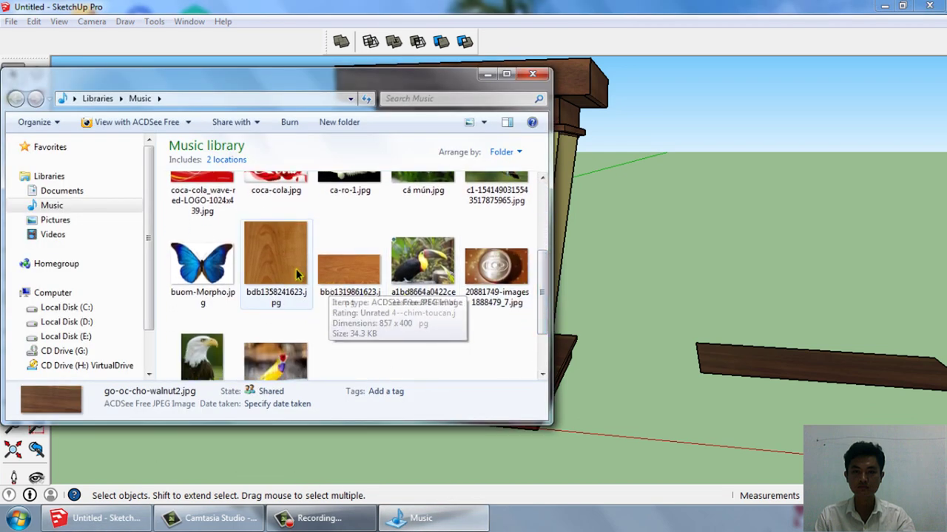
pyautogui.click(335, 272)
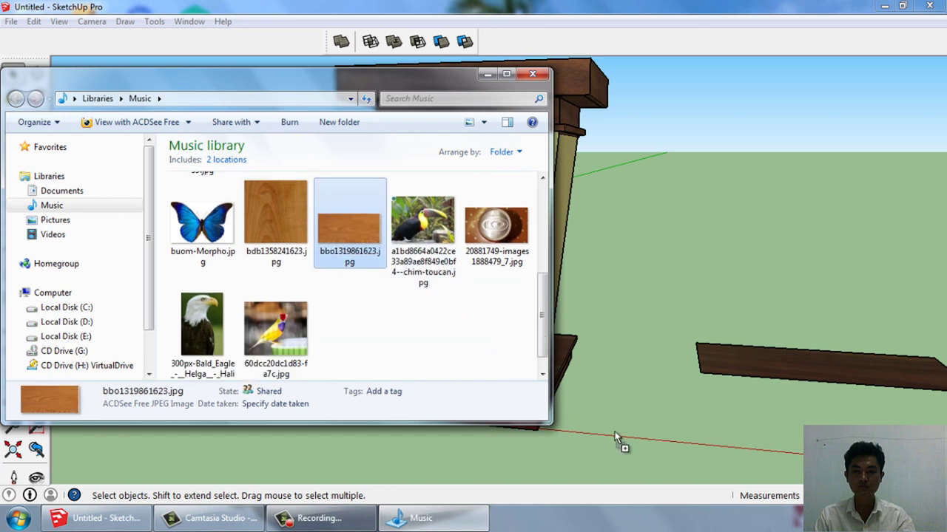
pyautogui.moveTo(382, 326); pyautogui.dragTo(721, 425)
# Place the light wood board beside the walnut plank and explode it into a plain face
pyautogui.click(487, 74)
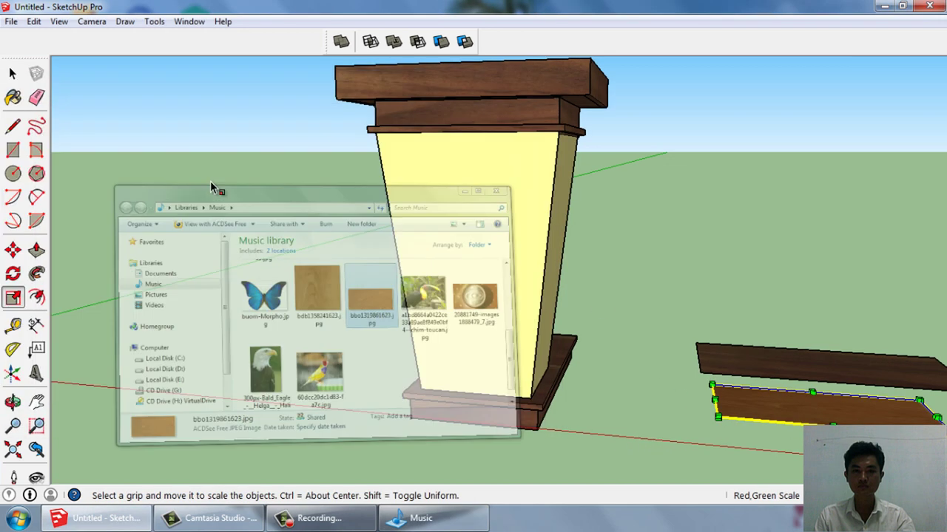
pyautogui.scroll(-3, 210, 181)
pyautogui.middleClick(687, 373)
pyautogui.moveTo(688, 374); pyautogui.dragTo(693, 387, button='middle')
pyautogui.press('s')
pyautogui.rightClick(694, 392)
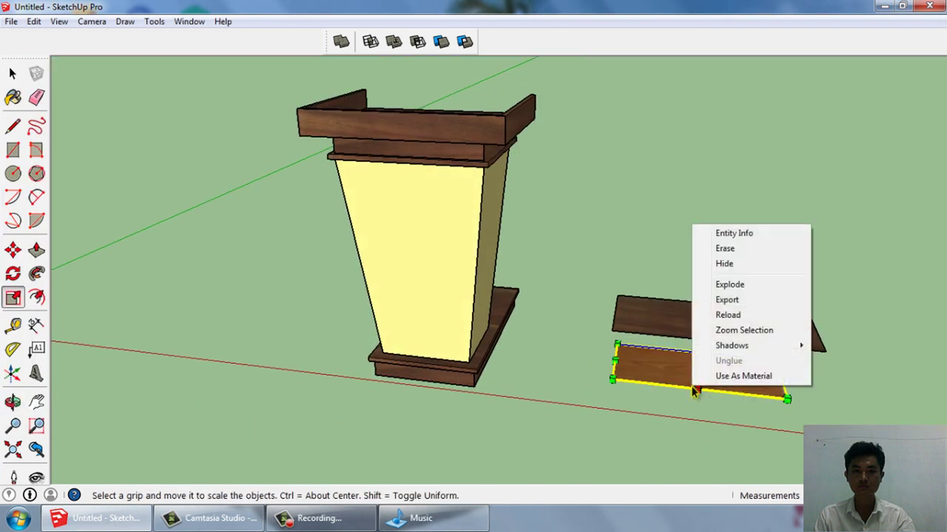
pyautogui.click(730, 285)
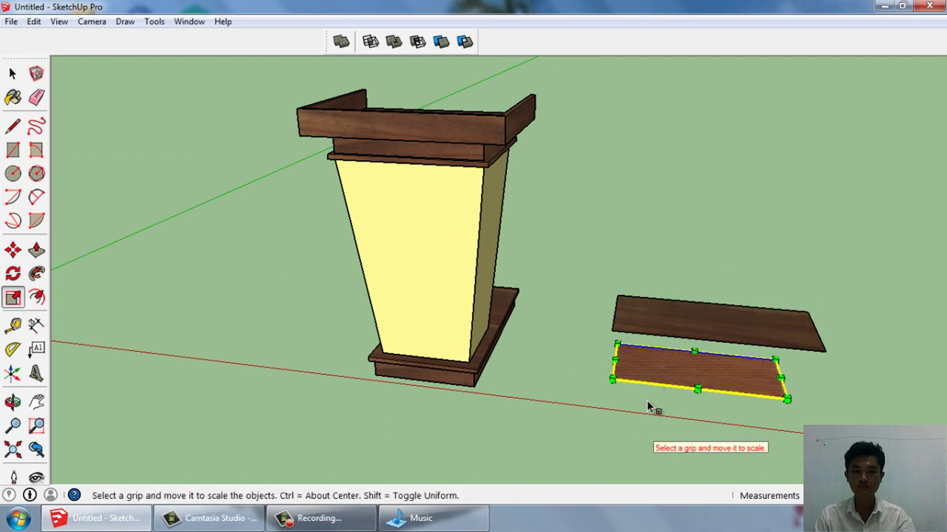
# Sample the light wood from the new board and paint the tapered pedestal faces with it
pyautogui.press('space')
pyautogui.click(606, 399)
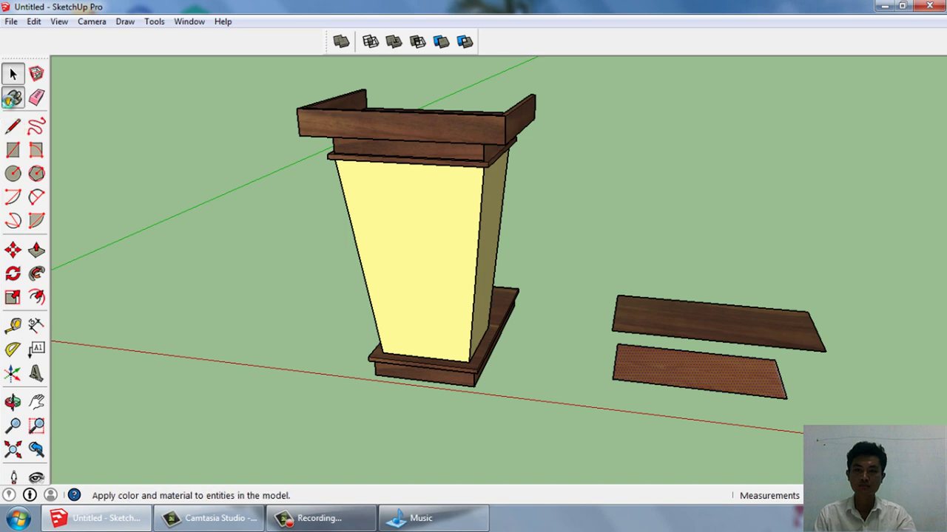
pyautogui.click(13, 98)
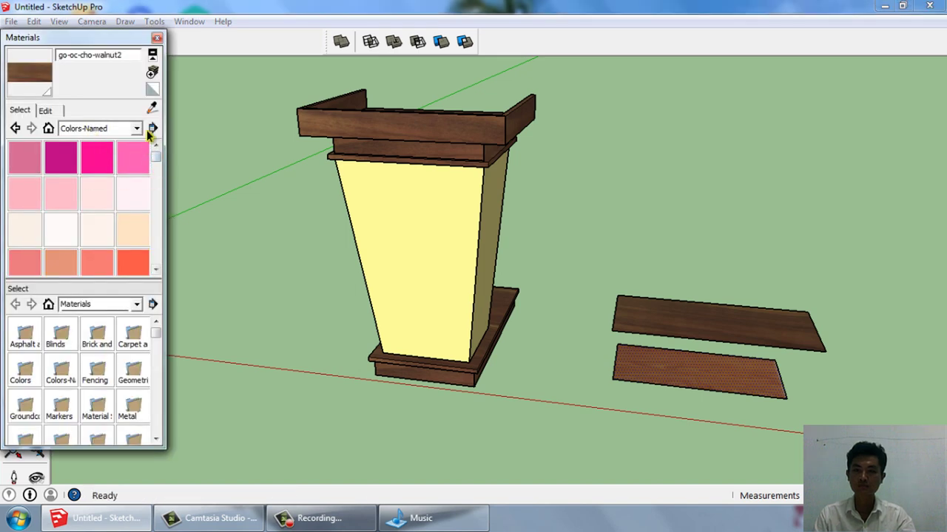
pyautogui.keyDown('alt'); pyautogui.click(651, 365); pyautogui.keyUp('alt')
pyautogui.click(442, 275)
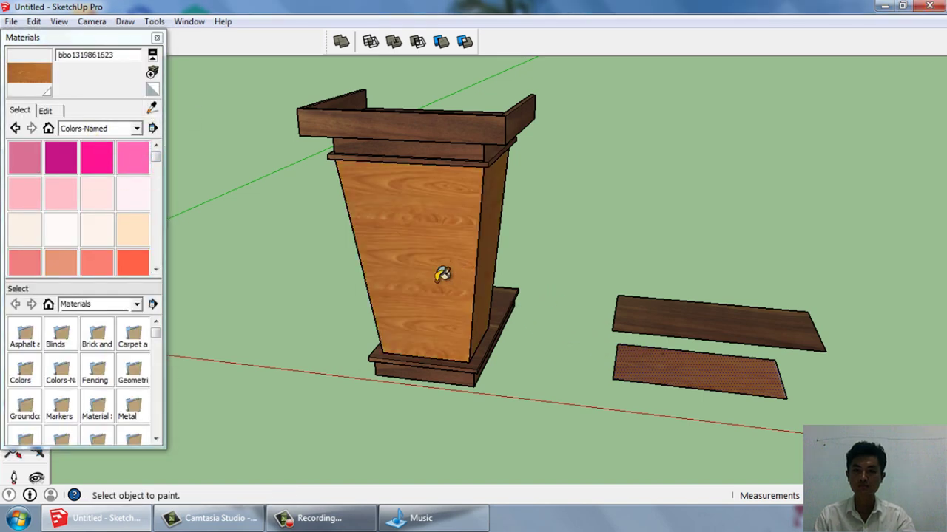
pyautogui.moveTo(509, 273); pyautogui.dragTo(460, 227, button='middle')
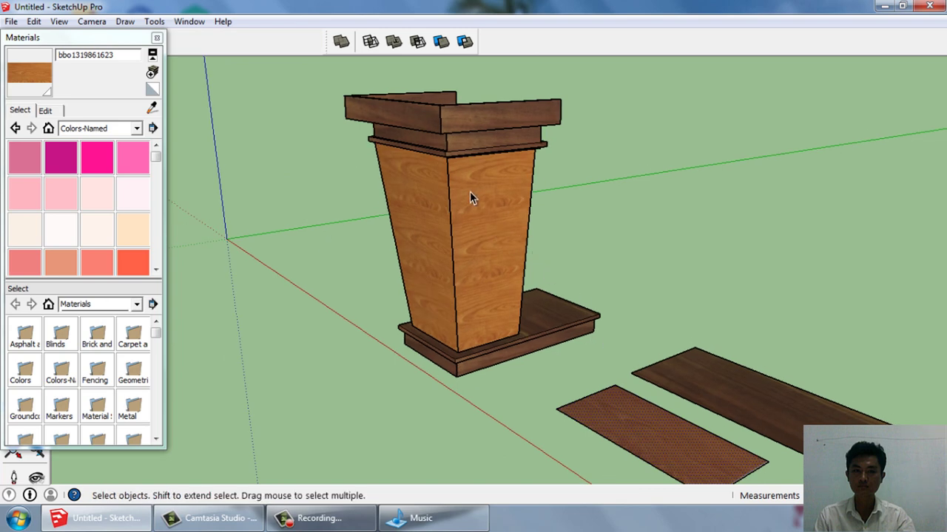
pyautogui.moveTo(538, 374)
pyautogui.mouseDown(button='middle')
pyautogui.moveTo(790, 365)
pyautogui.moveTo(237, 94)
pyautogui.mouseUp(button='middle')
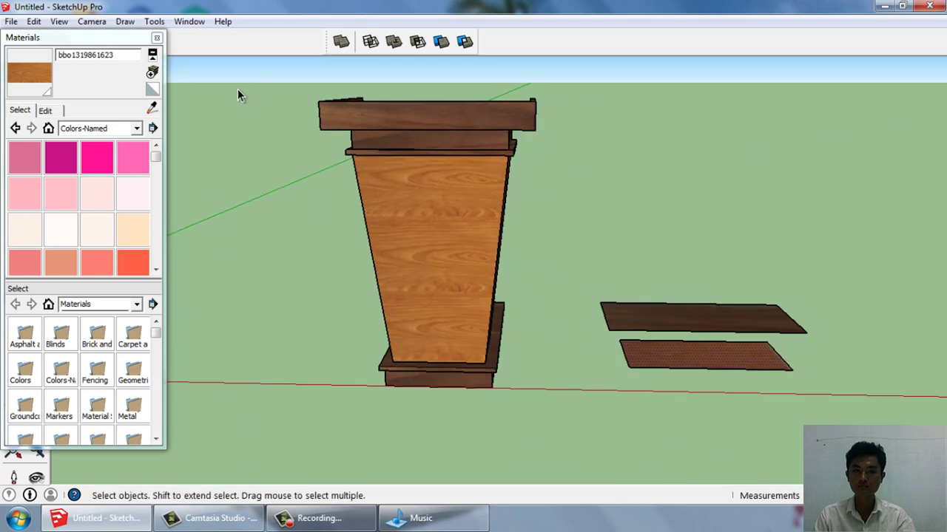
# Close the materials library and zoom in on an elevated three-quarter view of the lectern
pyautogui.click(156, 39)
pyautogui.moveTo(273, 279)
pyautogui.mouseDown(button='middle')
pyautogui.moveTo(537, 274)
pyautogui.moveTo(648, 340)
pyautogui.moveTo(564, 294)
pyautogui.moveTo(555, 220)
pyautogui.mouseUp(button='middle')
pyautogui.scroll(3, 568, 257)
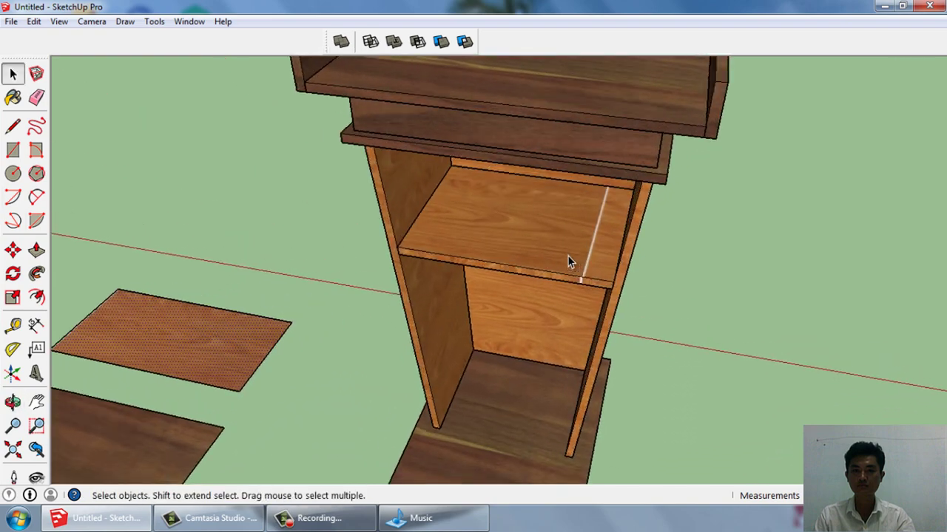
pyautogui.scroll(3, 569, 263)
pyautogui.scroll(2, 595, 277)
# Inspect the inner shelf of the pedestal cabinet from its open back
pyautogui.moveTo(597, 284)
pyautogui.mouseDown(button='middle')
pyautogui.moveTo(689, 264)
pyautogui.moveTo(683, 232)
pyautogui.moveTo(629, 236)
pyautogui.moveTo(627, 249)
pyautogui.moveTo(552, 258)
pyautogui.moveTo(443, 302)
pyautogui.mouseUp(button='middle')
pyautogui.click(627, 248)
pyautogui.scroll(-3, 422, 249)
pyautogui.scroll(-3, 667, 275)
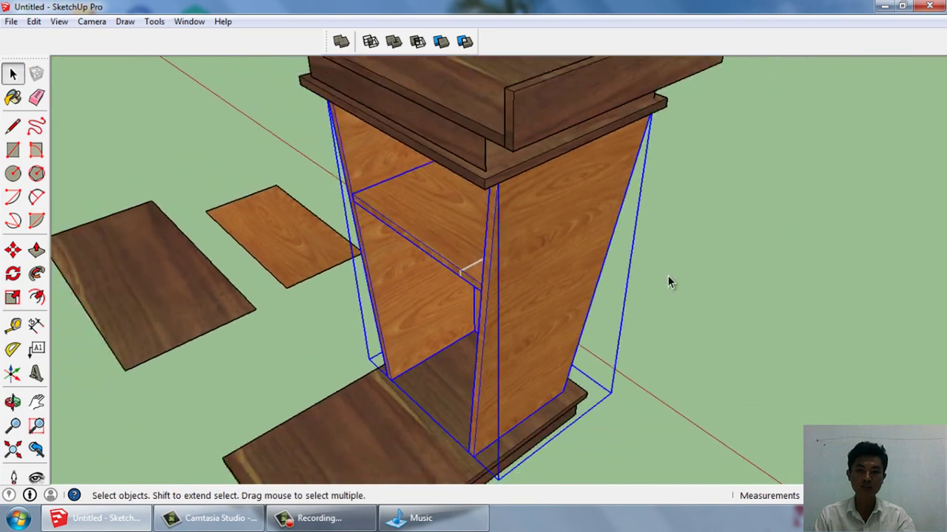
pyautogui.click(741, 279)
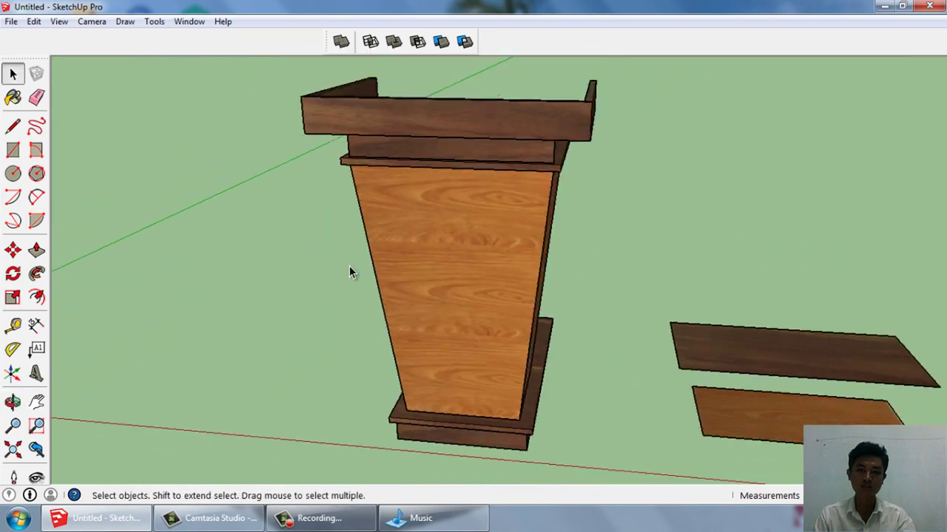